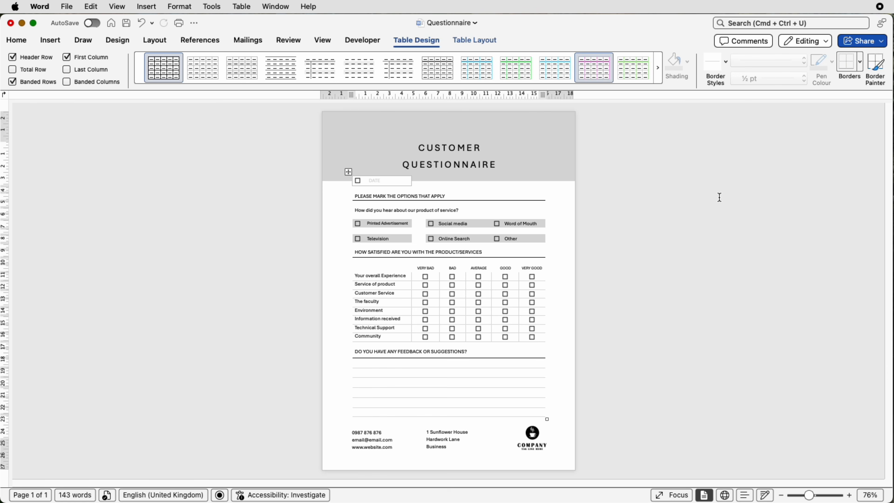
# - Create a blank document and, below a few empty lines, insert a table with 8 columns and 29 rows
pyautogui.press('super+n')
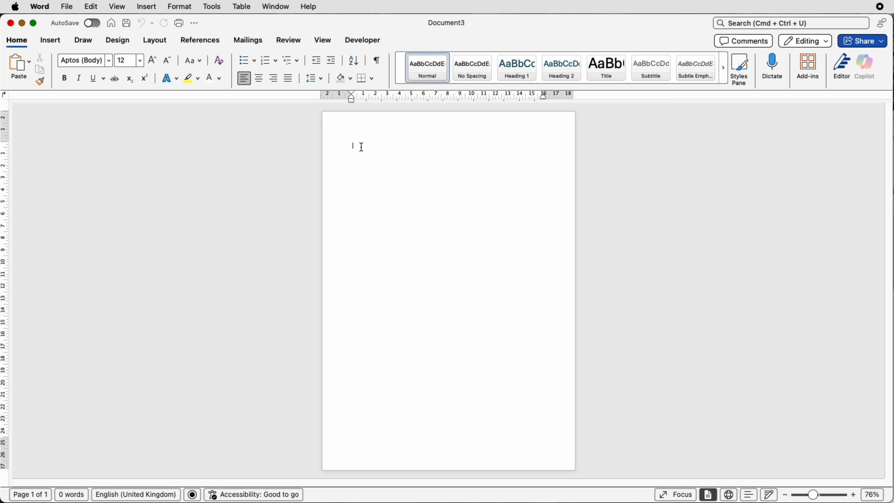
pyautogui.press('Return')
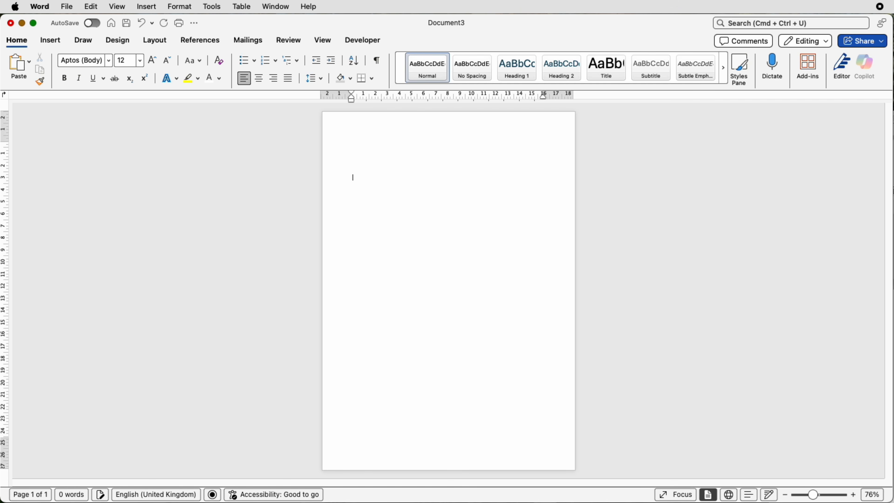
pyautogui.click(49, 40)
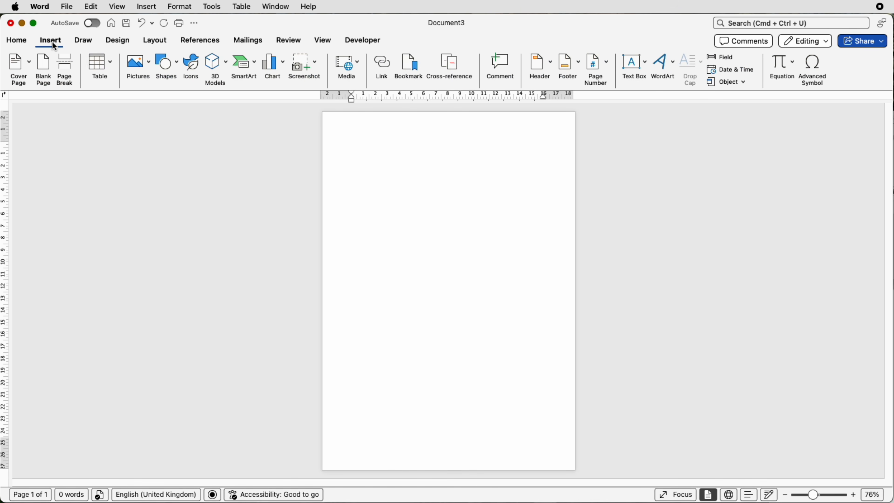
pyautogui.click(110, 69)
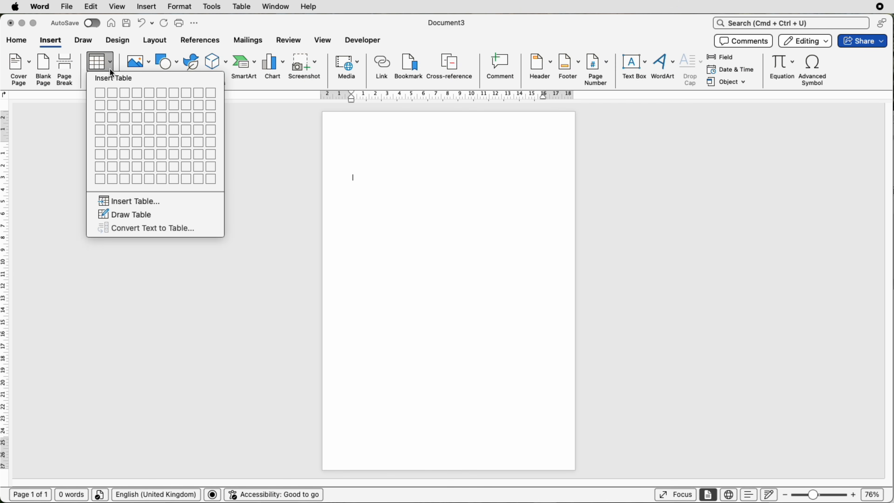
pyautogui.click(140, 202)
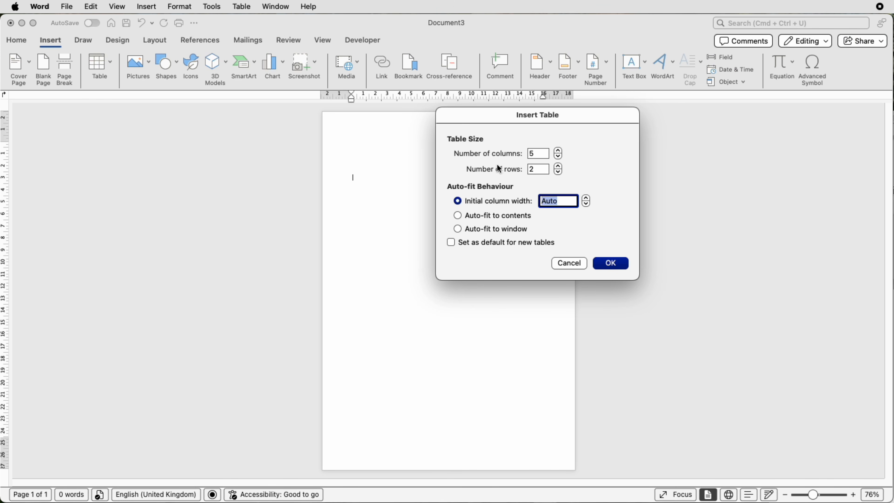
pyautogui.click(528, 154)
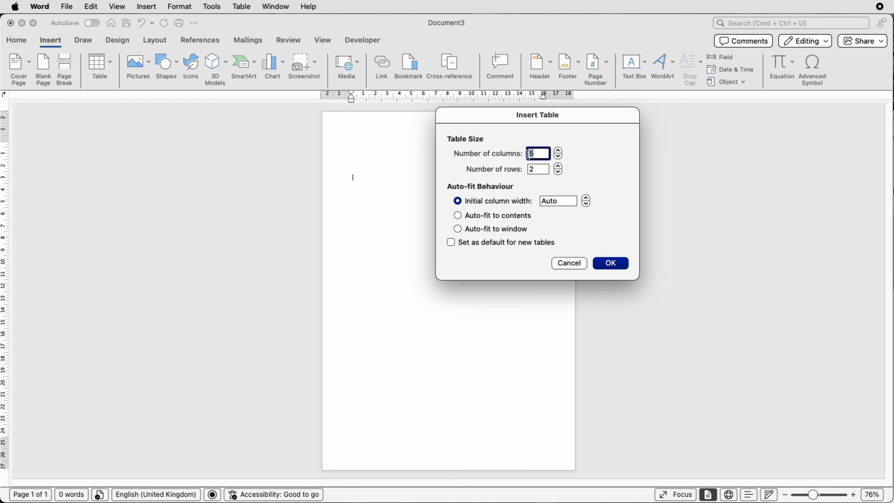
pyautogui.click(559, 151)
pyautogui.click(533, 169)
pyautogui.moveTo(532, 169); pyautogui.dragTo(527, 169)
pyautogui.write('2')
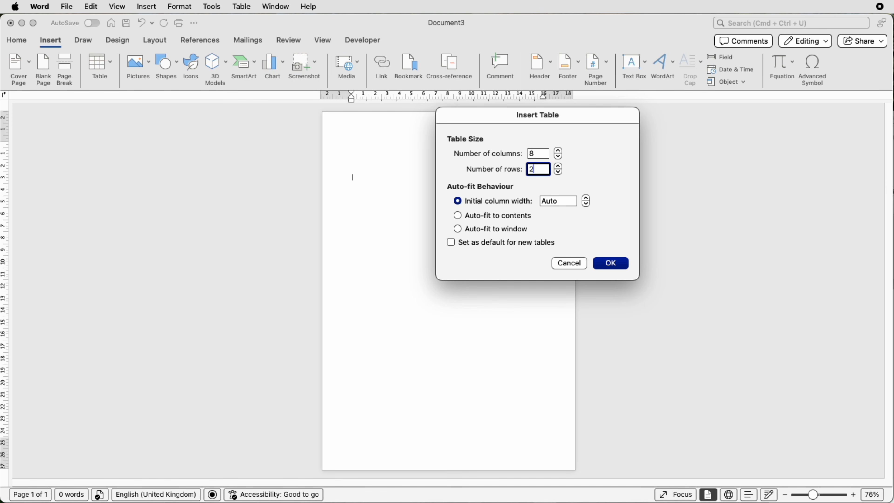
pyautogui.click(611, 267)
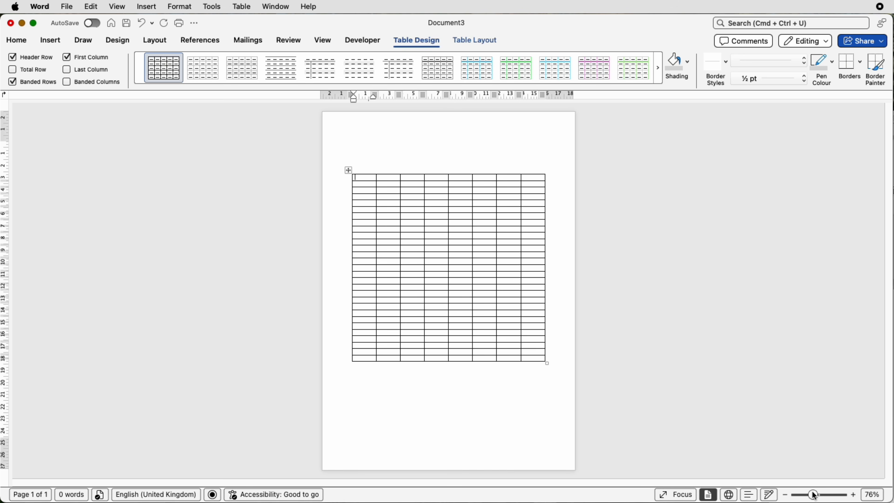
# - Remove all borders from the entire table and show its gridlines instead
pyautogui.moveTo(814, 494); pyautogui.dragTo(817, 495)
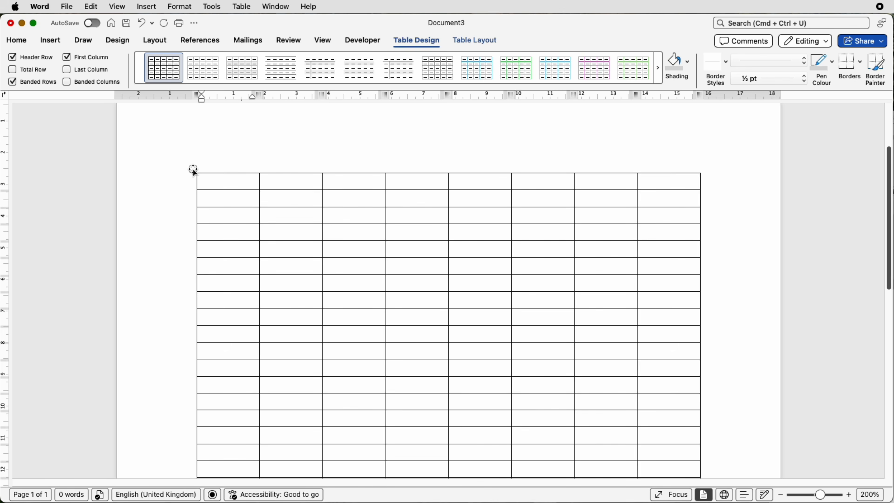
pyautogui.click(193, 170)
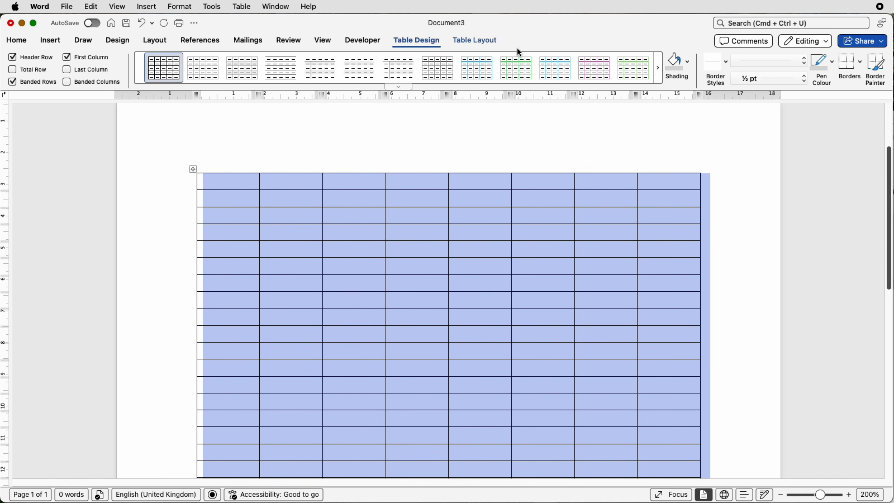
pyautogui.click(861, 68)
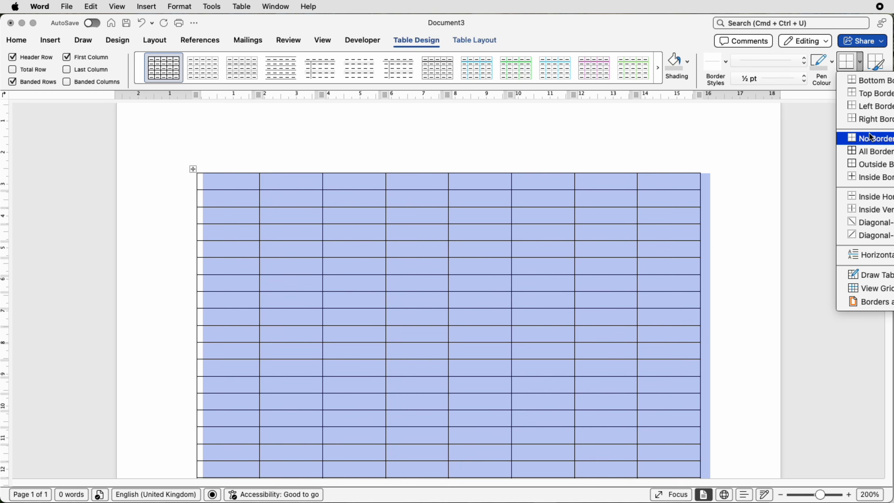
pyautogui.click(868, 140)
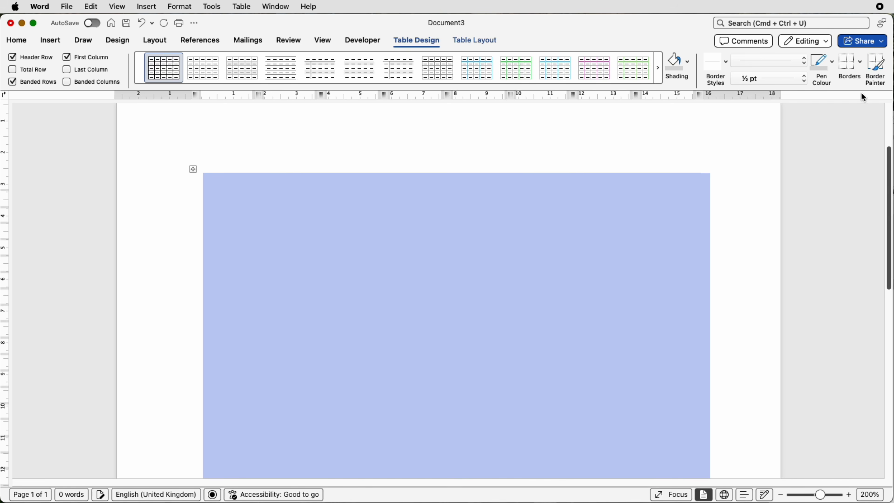
pyautogui.click(861, 69)
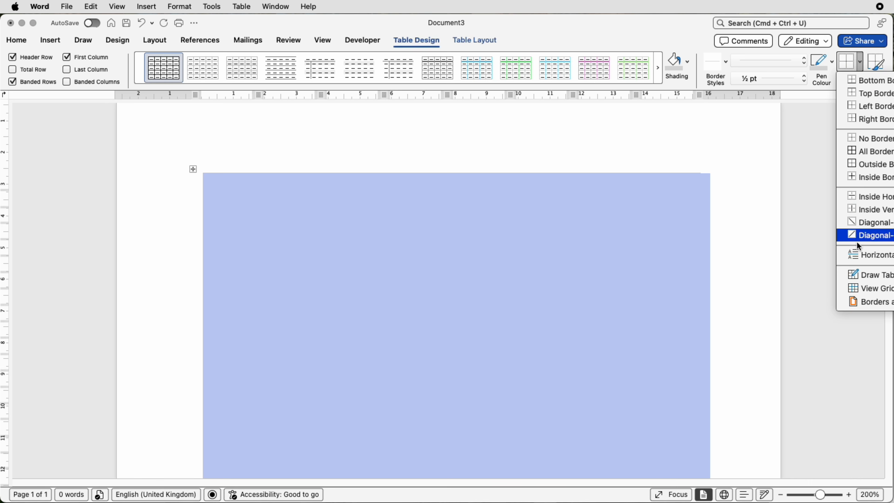
pyautogui.click(861, 289)
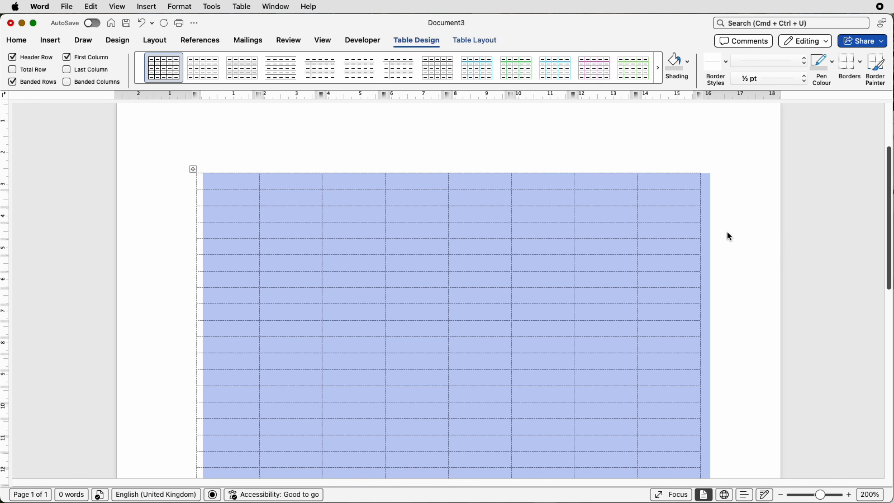
pyautogui.click(715, 165)
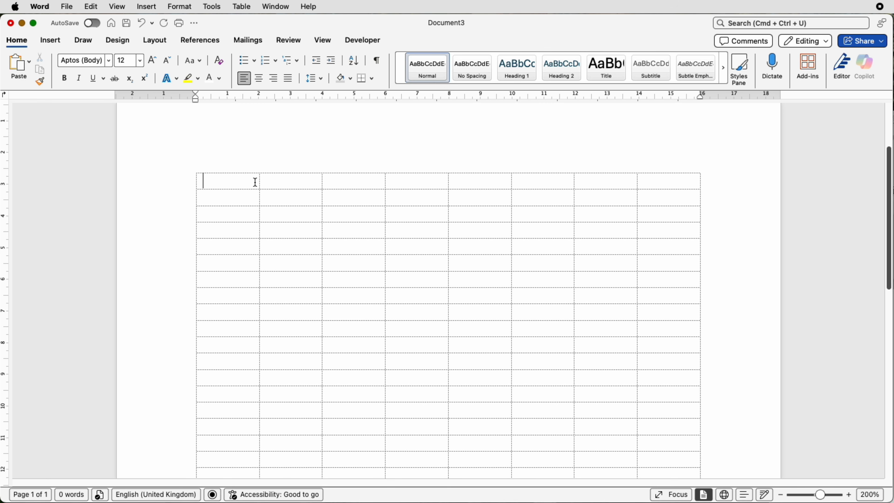
# - Narrow the first cell of the top row to checkbox width by shifting only the divider between its first two cells
pyautogui.moveTo(253, 182); pyautogui.dragTo(269, 183)
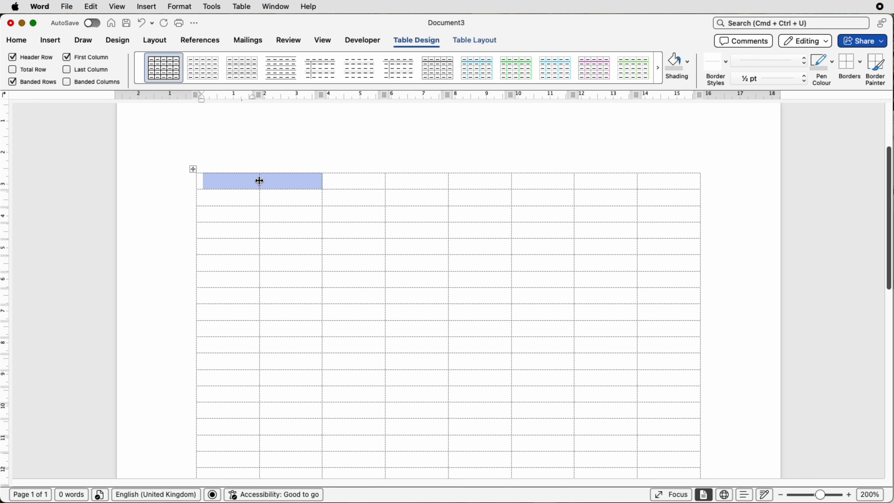
pyautogui.moveTo(260, 181); pyautogui.dragTo(218, 180)
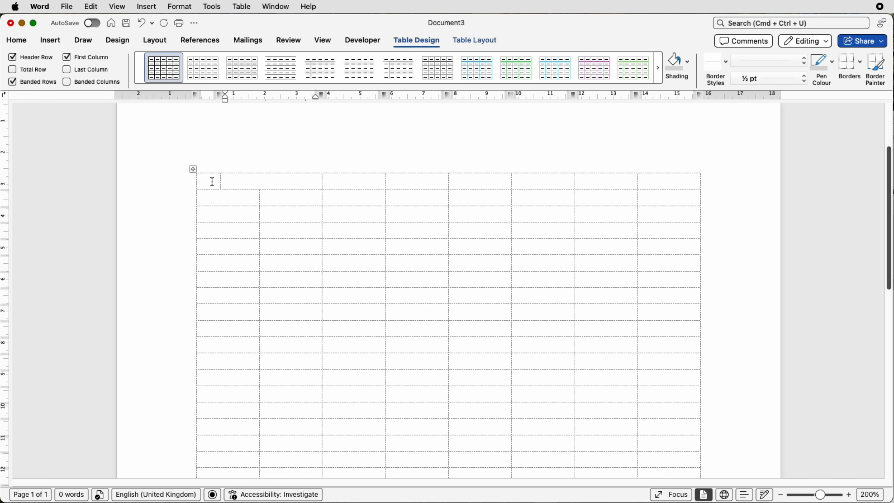
pyautogui.click(212, 181)
# - Check in the ribbon preferences whether the Developer tab is enabled, leaving the settings as they are
pyautogui.click(46, 11)
pyautogui.click(62, 47)
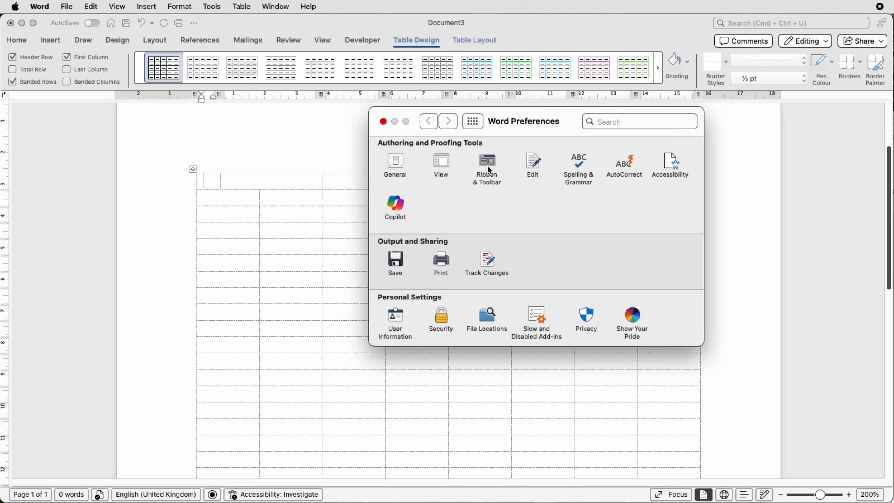
pyautogui.click(489, 170)
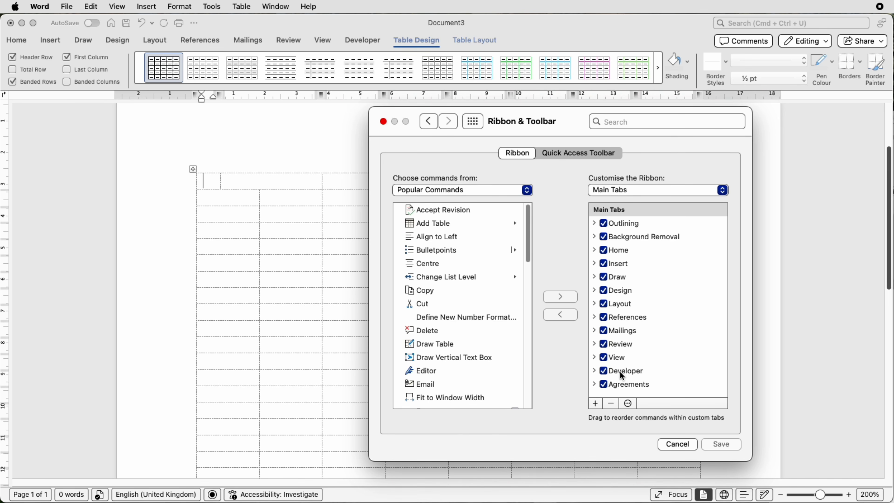
pyautogui.click(689, 445)
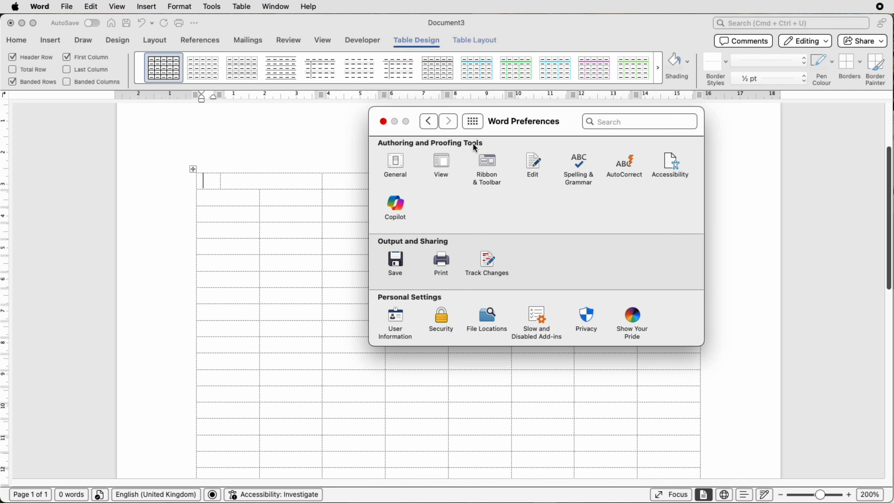
pyautogui.click(383, 121)
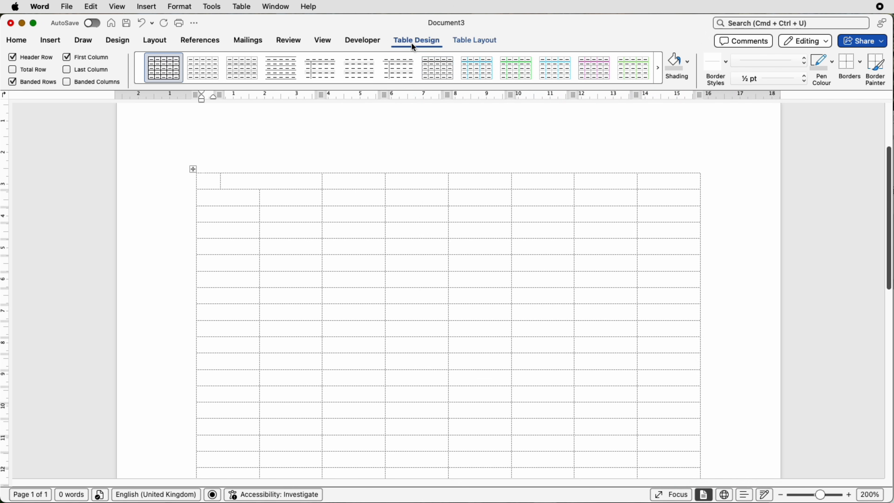
# - Insert a checkbox form field in the narrow first cell and a text form field in the cell beside it
pyautogui.click(370, 41)
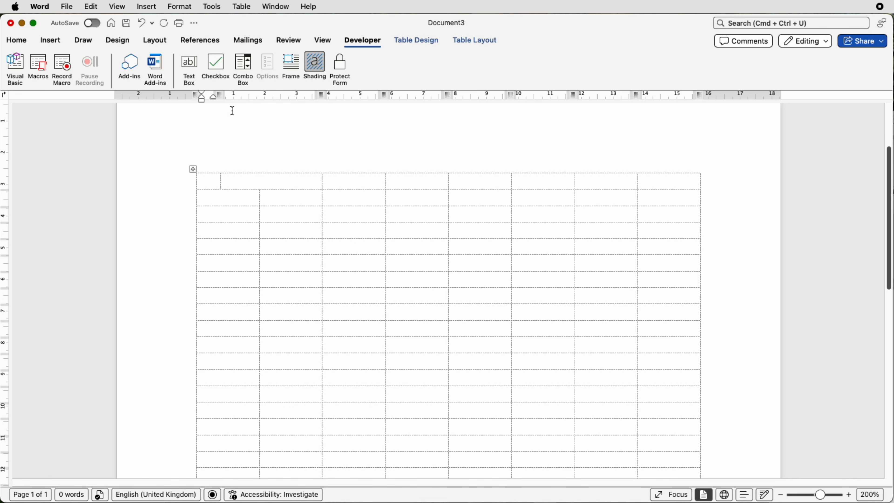
pyautogui.click(215, 64)
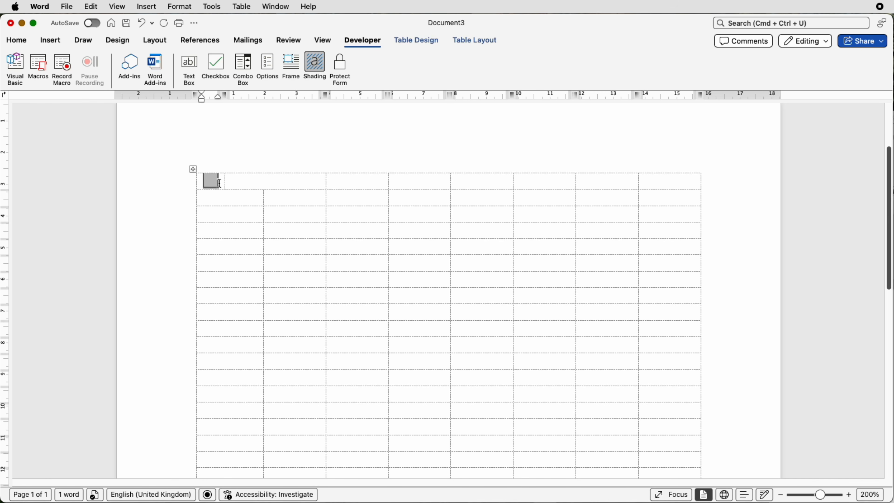
pyautogui.click(248, 182)
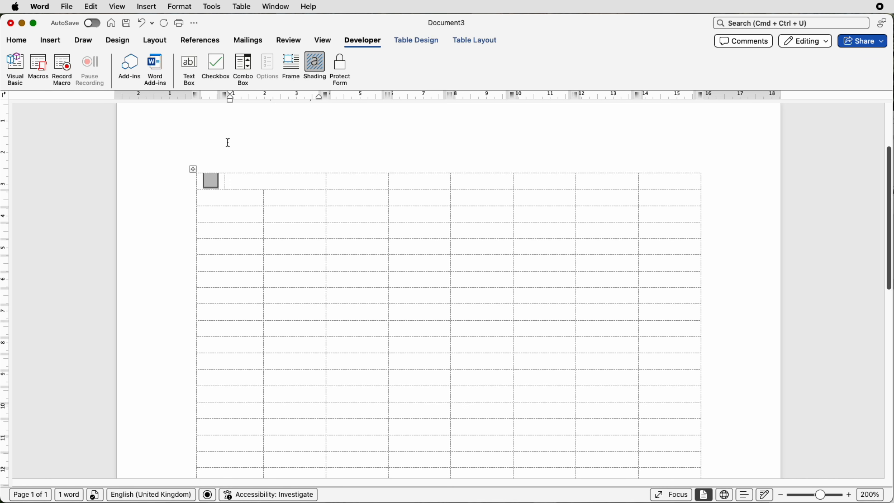
pyautogui.click(193, 65)
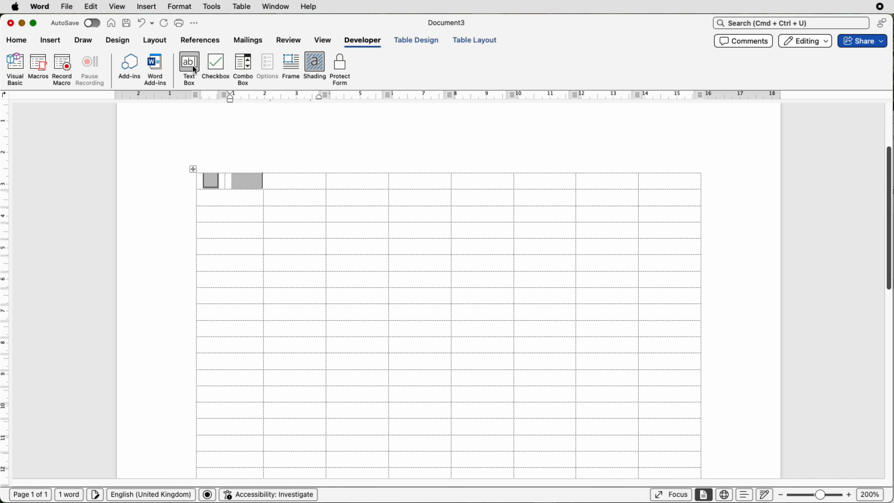
# - Configure the text form field as regular text with default text DATE, a maximum length of 10 and the bookmark DATE
pyautogui.rightClick(247, 184)
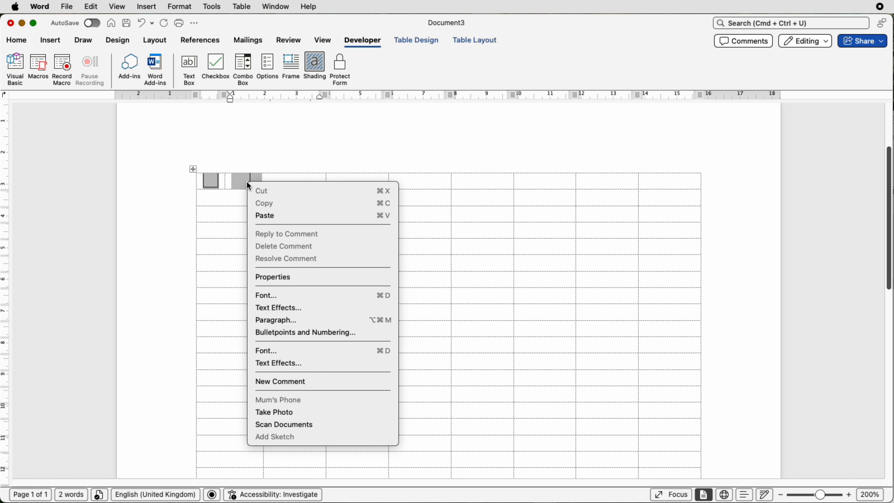
pyautogui.click(272, 278)
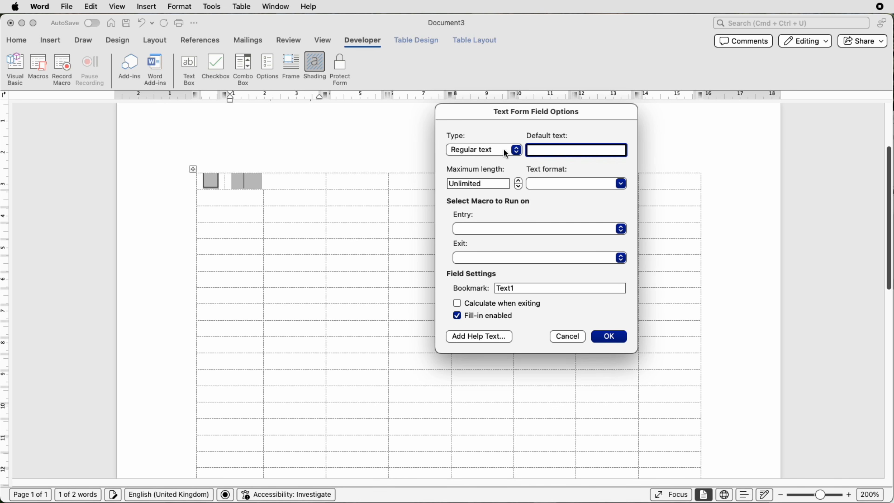
pyautogui.click(518, 151)
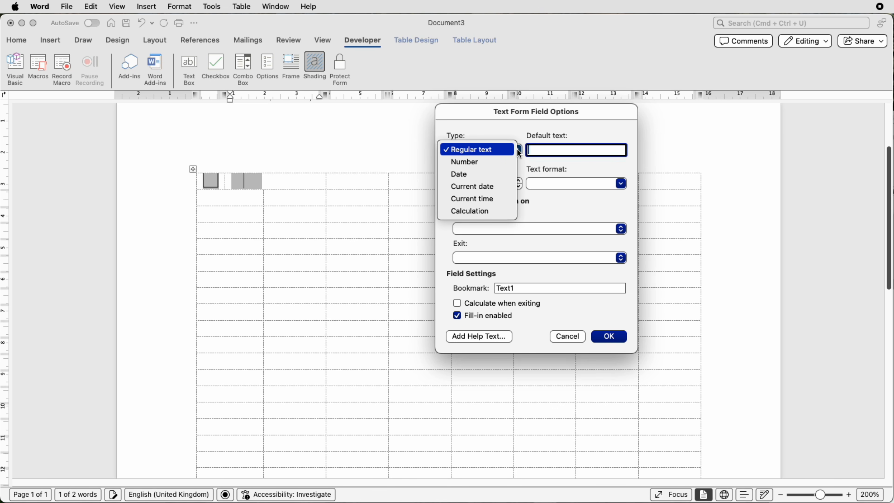
pyautogui.click(519, 154)
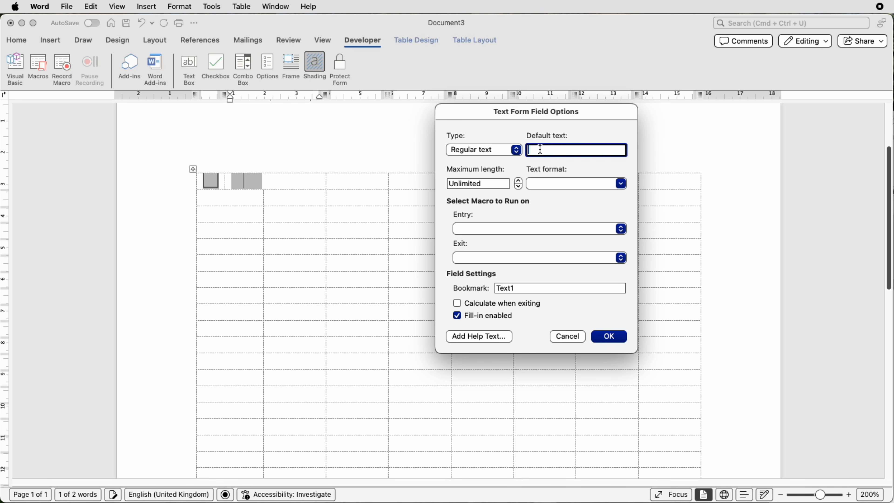
pyautogui.write('DATE')
pyautogui.moveTo(483, 183); pyautogui.dragTo(467, 184)
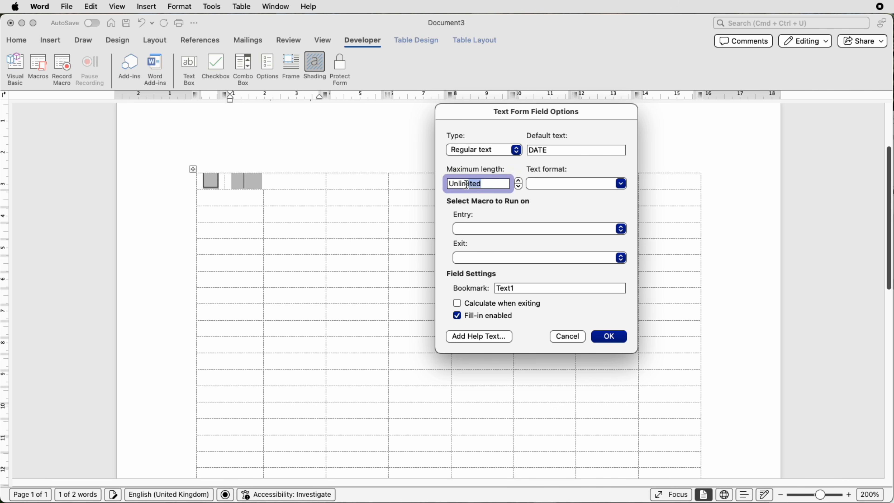
pyautogui.doubleClick(466, 184)
pyautogui.press('BackSpace')
pyautogui.write('10')
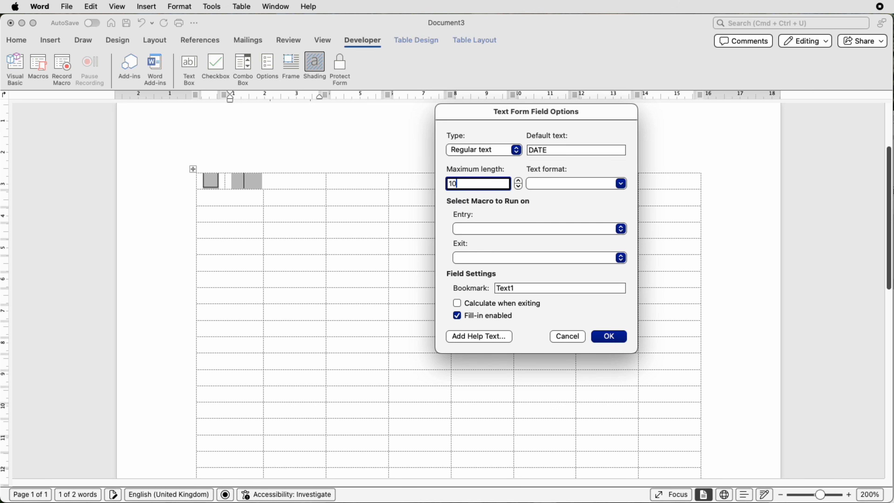
pyautogui.moveTo(513, 288); pyautogui.dragTo(492, 290)
pyautogui.write('DATE')
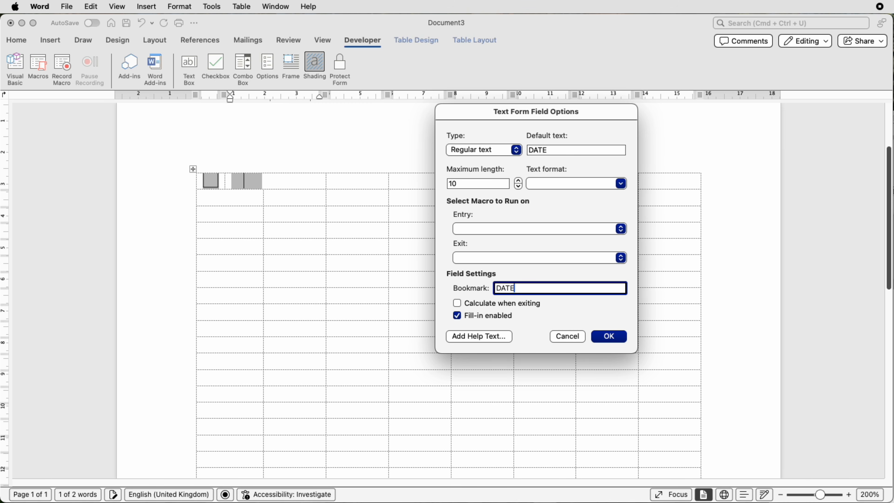
pyautogui.click(605, 336)
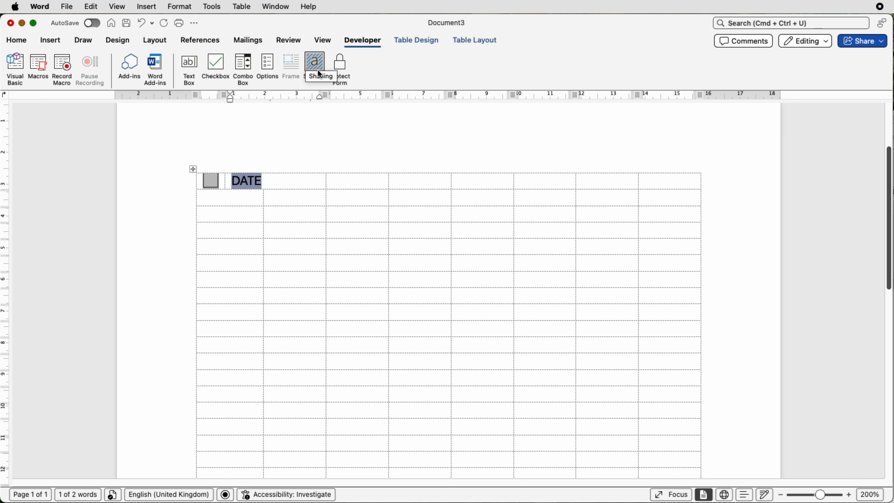
# - Turn off the grey shading of the form fields
pyautogui.click(314, 186)
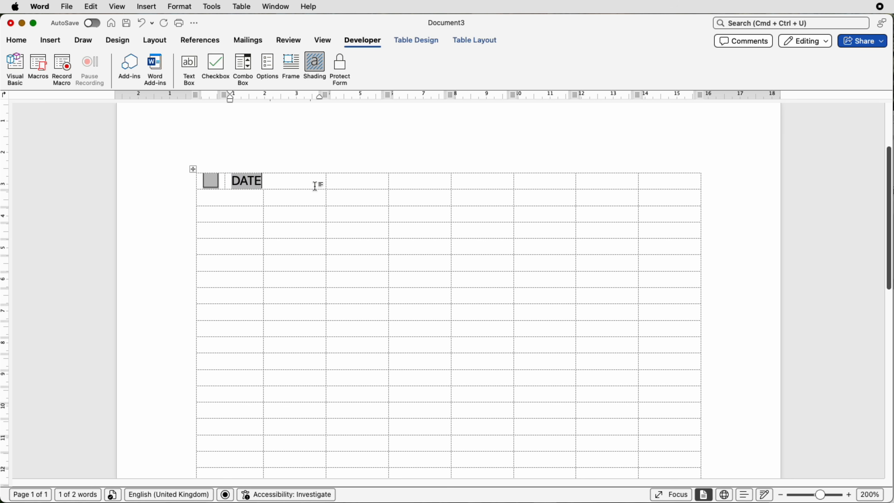
pyautogui.click(316, 68)
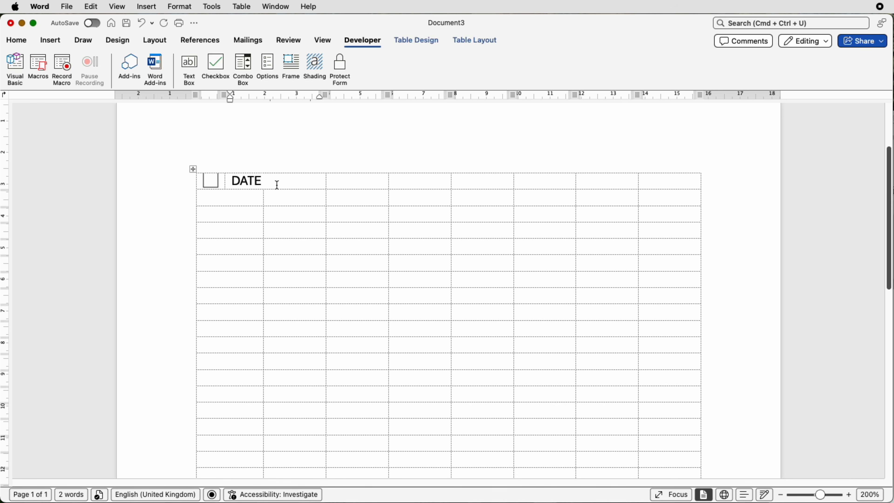
# - Turn the form field shading back on and set the first table row's height to 0.7 cm
pyautogui.click(318, 71)
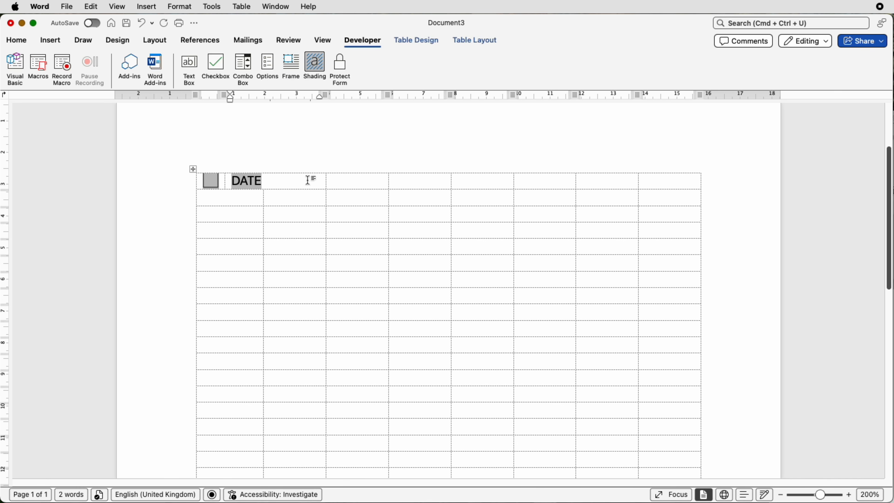
pyautogui.click(330, 184)
pyautogui.click(474, 41)
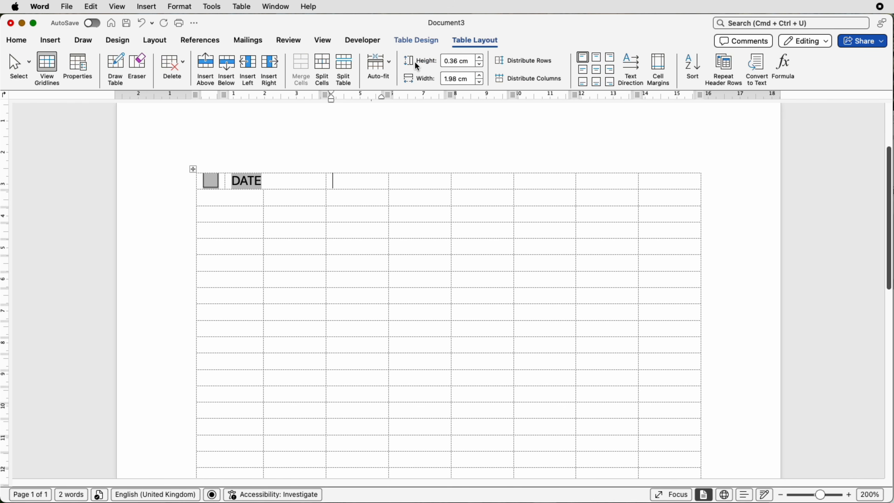
pyautogui.click(457, 61)
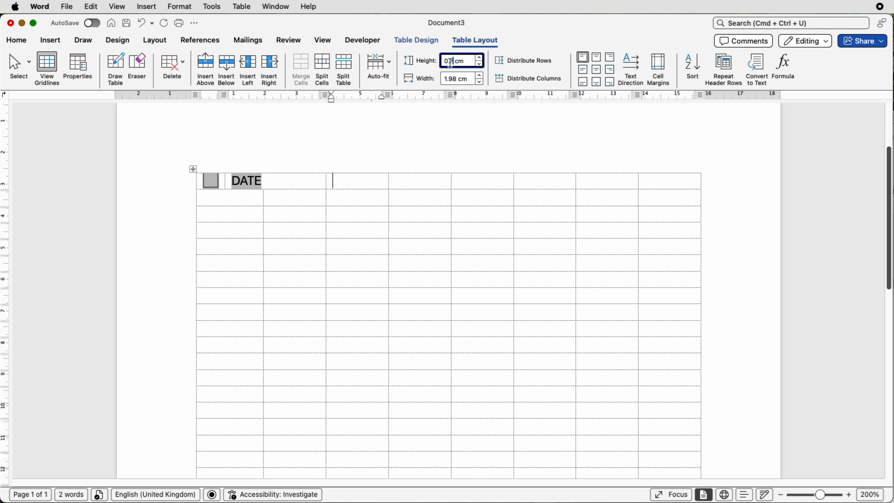
pyautogui.press('Return')
# - Align the contents of the checkbox and DATE cells vertically centred and to the left
pyautogui.moveTo(272, 181); pyautogui.dragTo(218, 181)
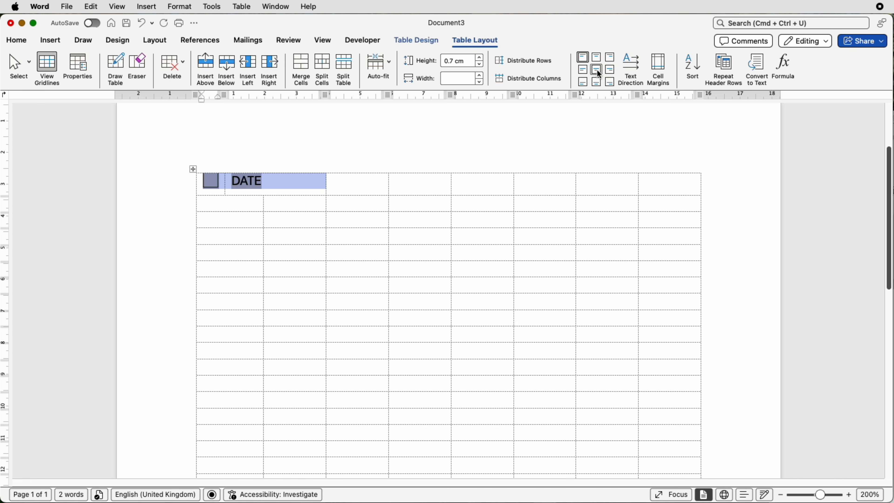
pyautogui.click(584, 69)
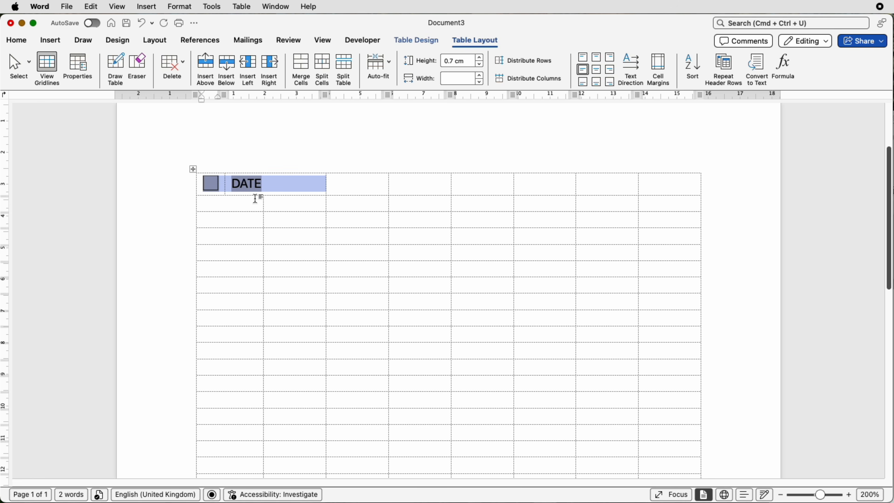
pyautogui.click(343, 187)
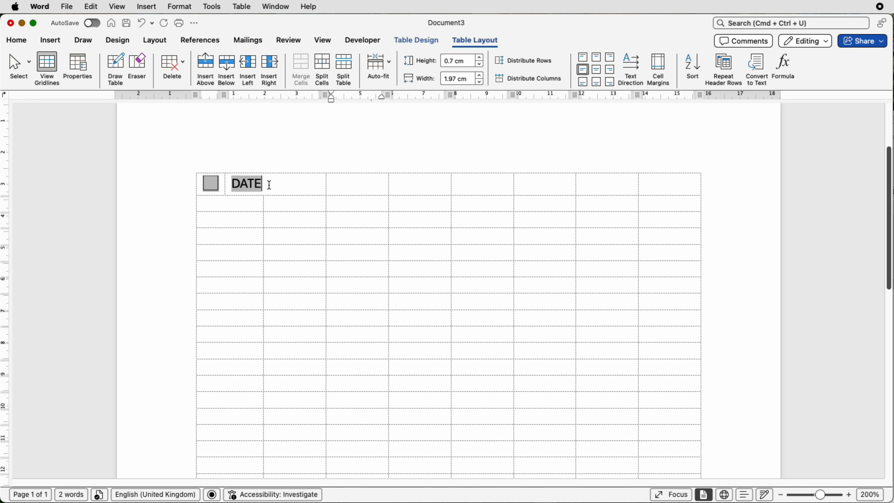
# - Apply a light grey ½ pt outside border around the checkbox and DATE cells
pyautogui.moveTo(269, 184); pyautogui.dragTo(220, 184)
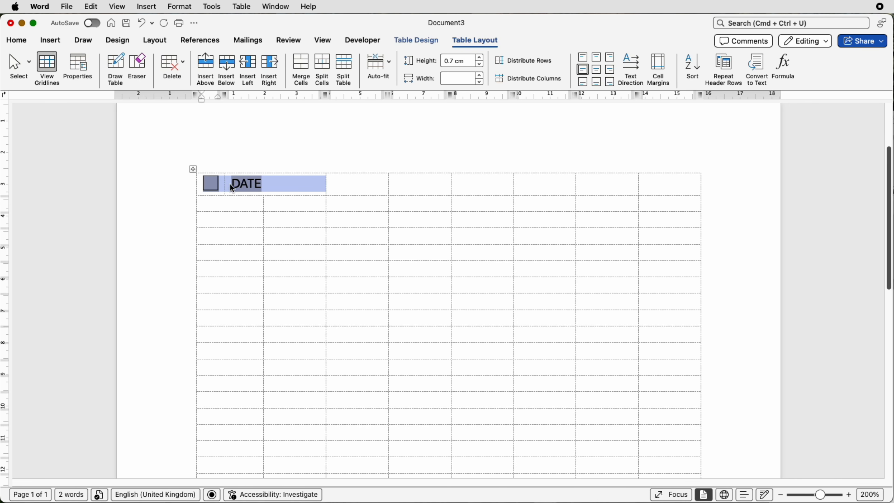
pyautogui.click(420, 41)
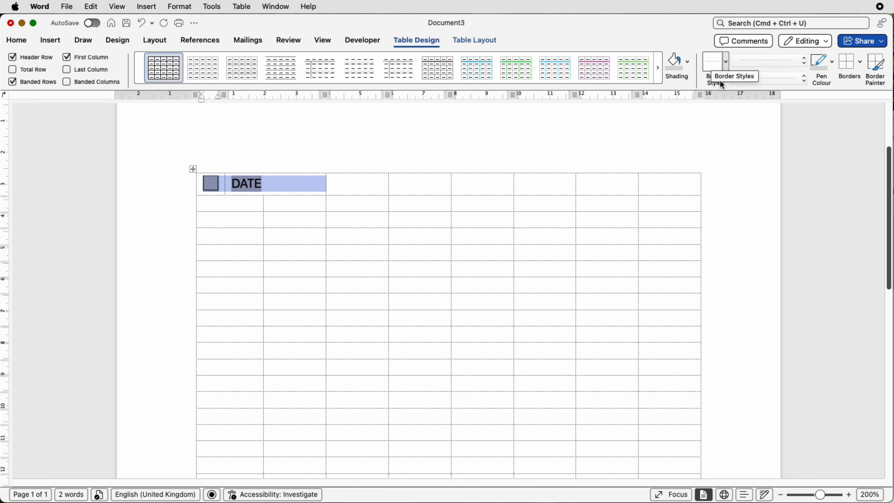
pyautogui.click(790, 81)
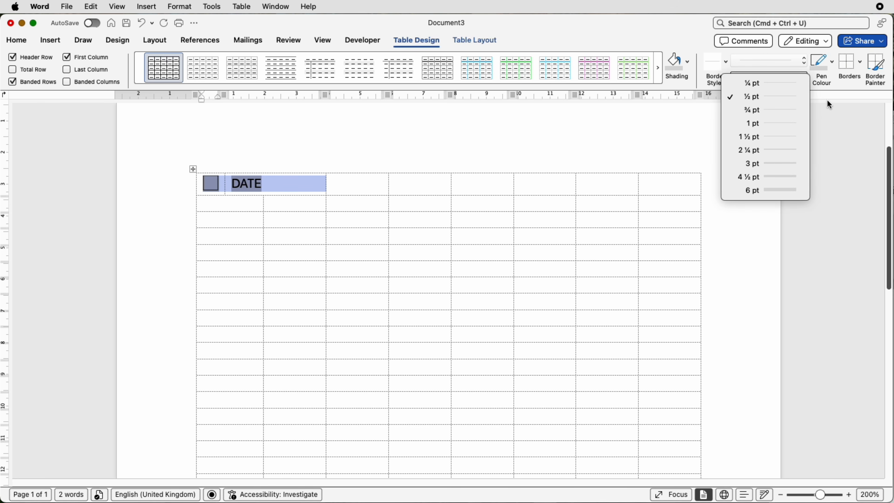
pyautogui.click(837, 91)
pyautogui.click(801, 64)
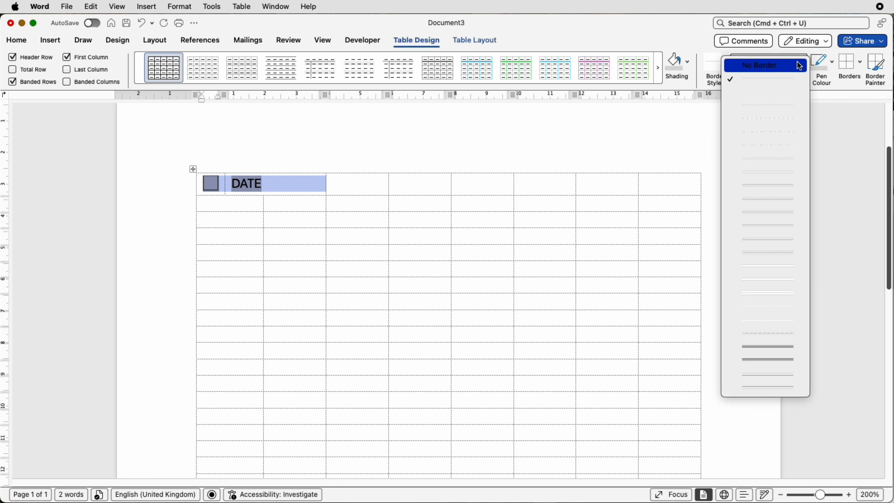
pyautogui.click(839, 83)
pyautogui.click(832, 62)
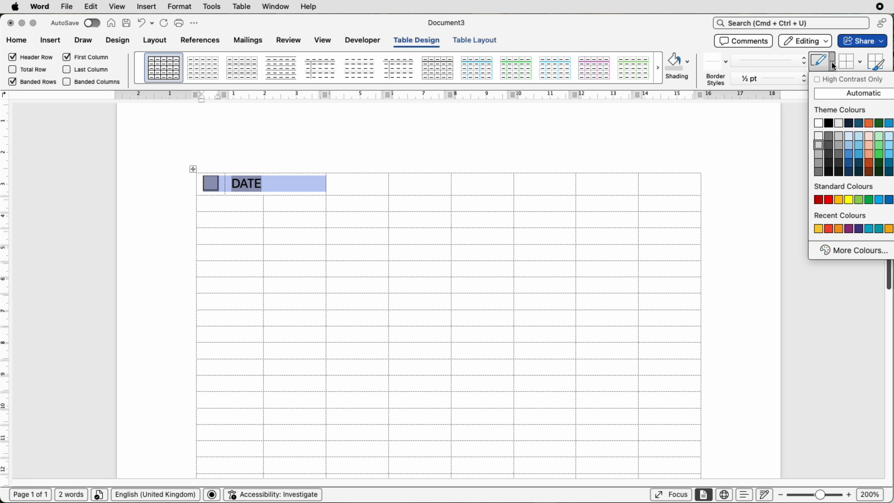
pyautogui.click(819, 146)
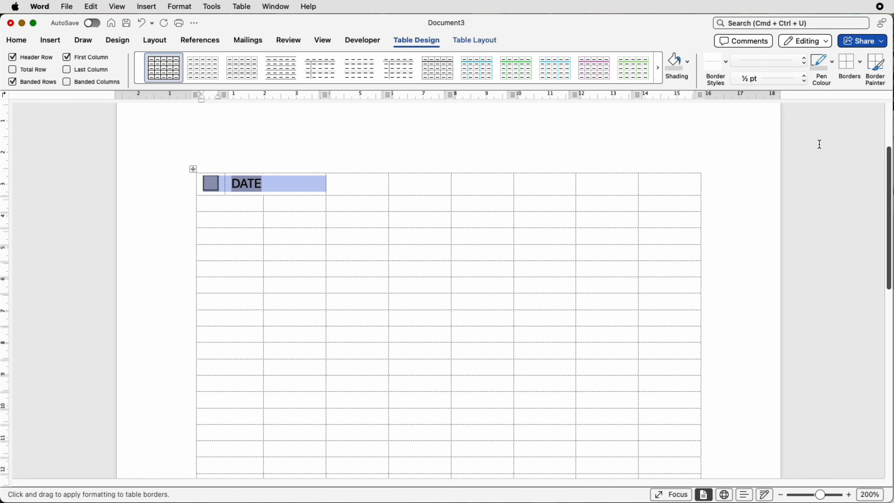
pyautogui.click(859, 66)
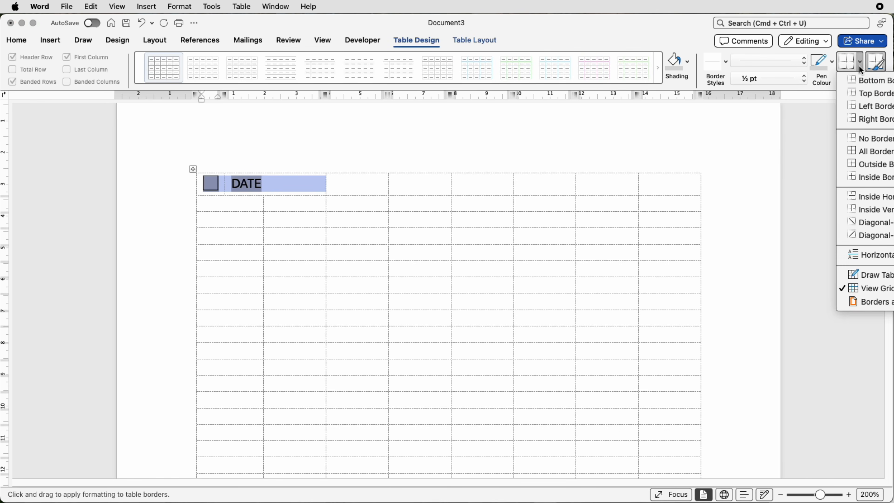
pyautogui.click(855, 165)
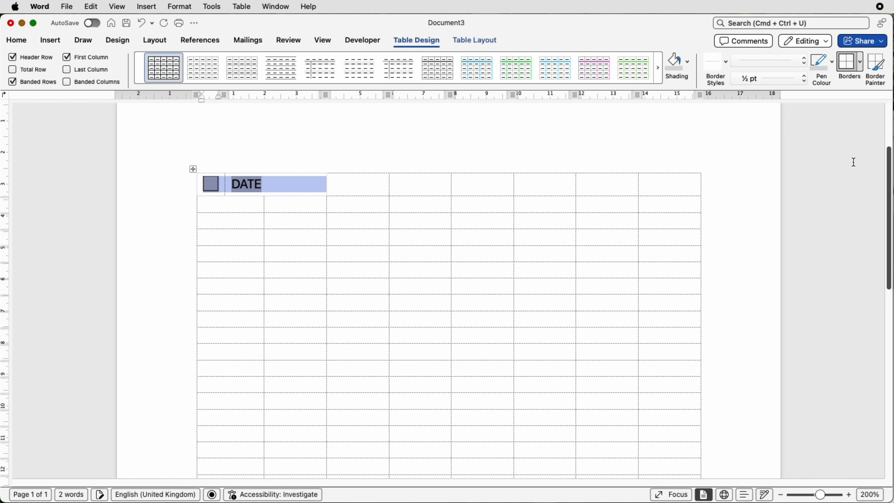
pyautogui.click(353, 185)
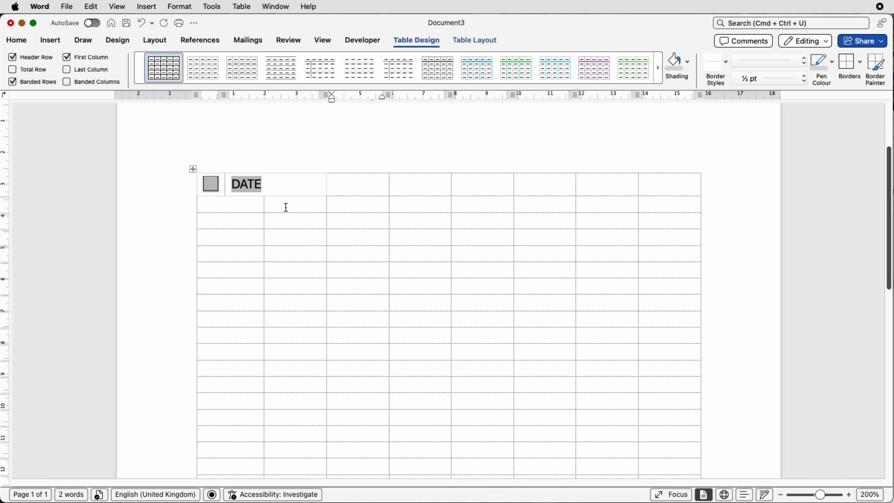
# - Try merging all cells of the empty second row into one, and undo the merge
pyautogui.moveTo(244, 206); pyautogui.dragTo(651, 205)
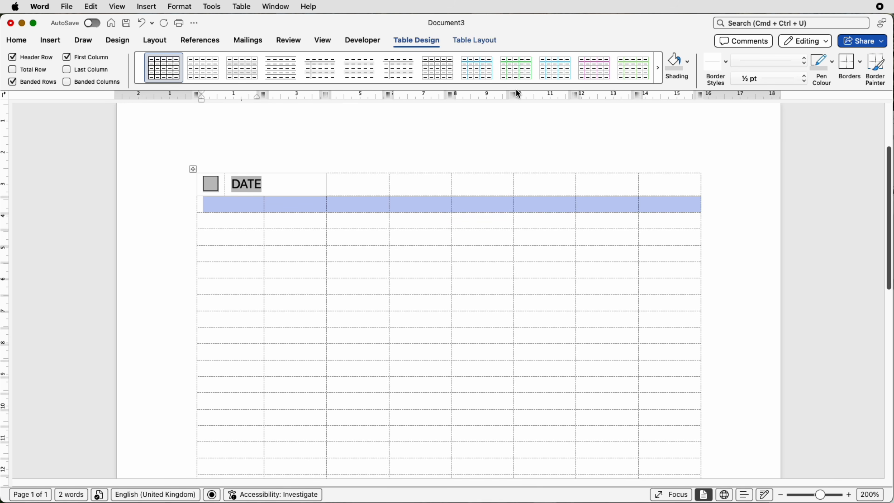
pyautogui.click(490, 40)
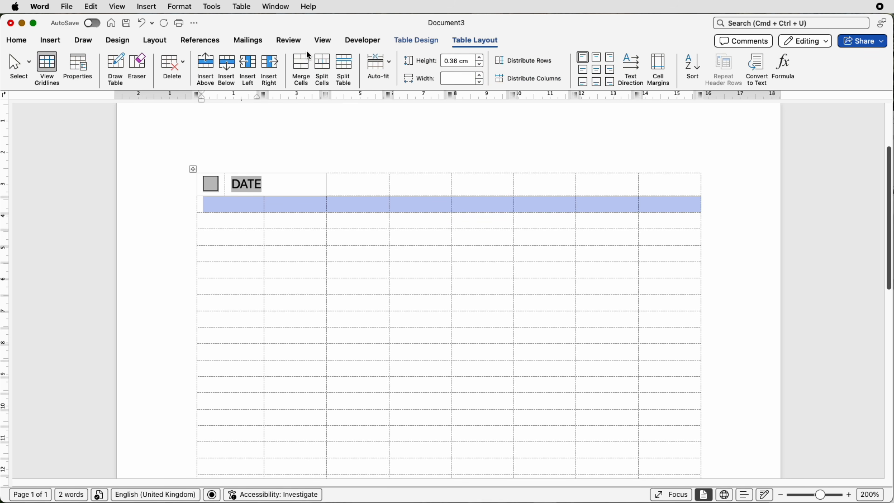
pyautogui.click(302, 65)
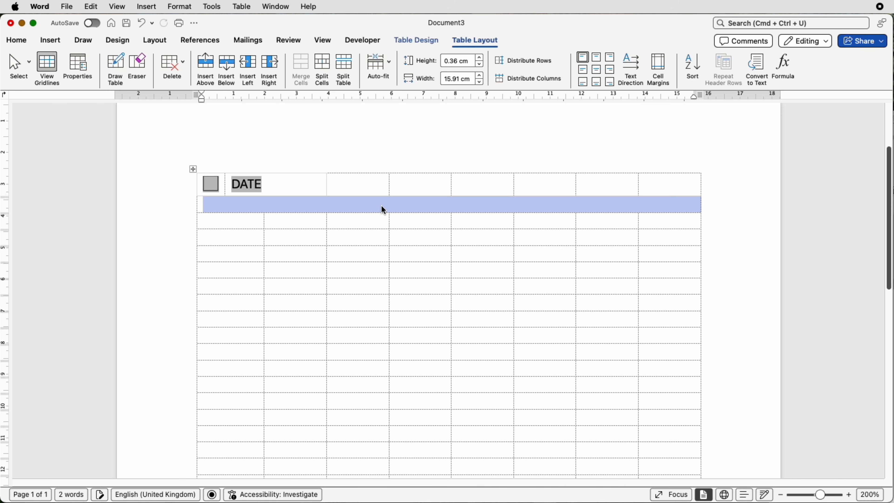
pyautogui.click(380, 188)
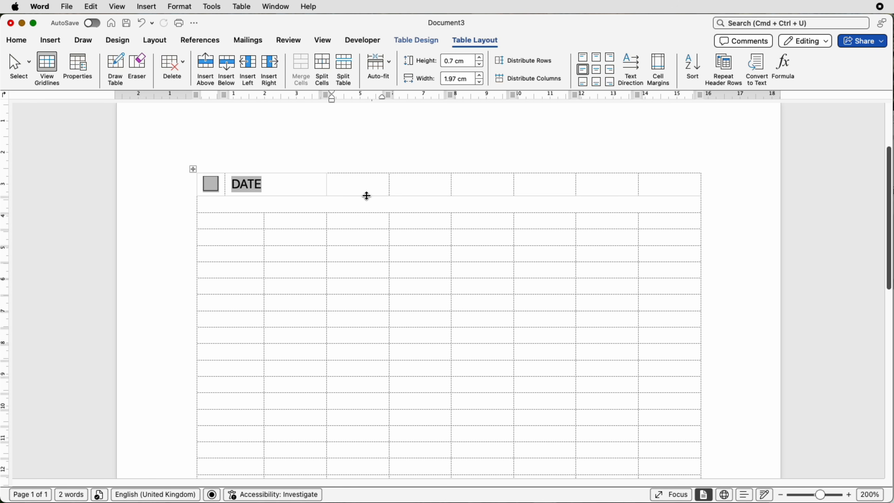
pyautogui.press('super+z')
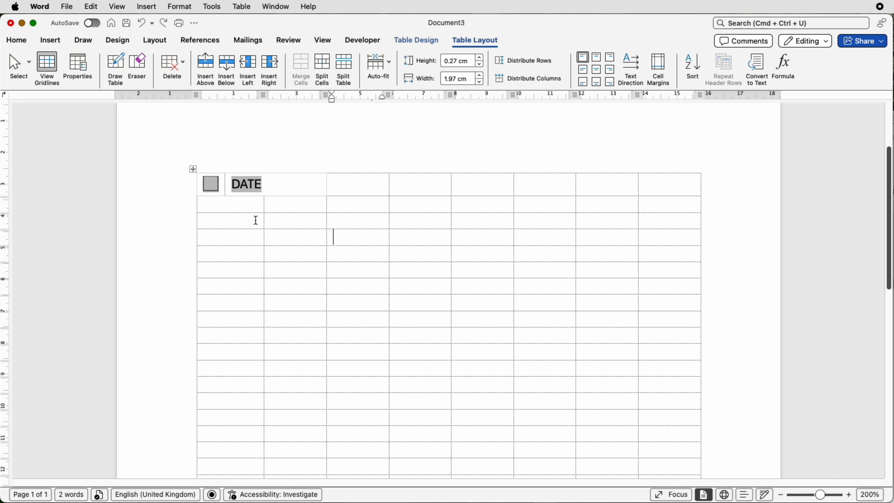
# - Merge the third row into a single cell and enter PLEASE MARK THE OPTIONS THAT APPLY
pyautogui.moveTo(256, 220); pyautogui.dragTo(653, 220)
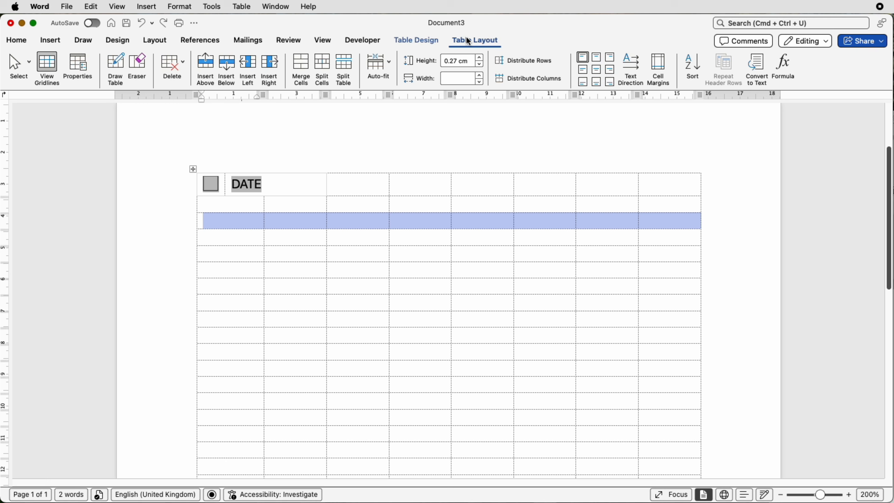
pyautogui.click(305, 66)
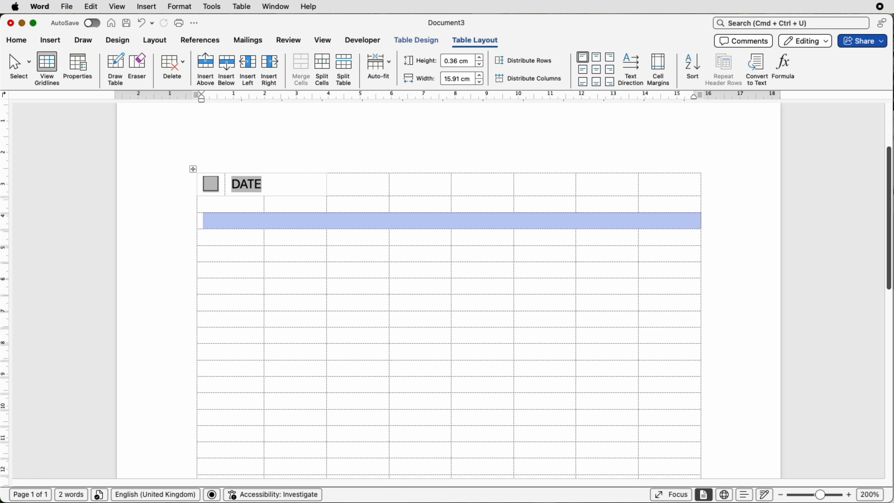
pyautogui.click(261, 219)
pyautogui.write('PLEASE MARK THE OPTIONS THAT APPLY')
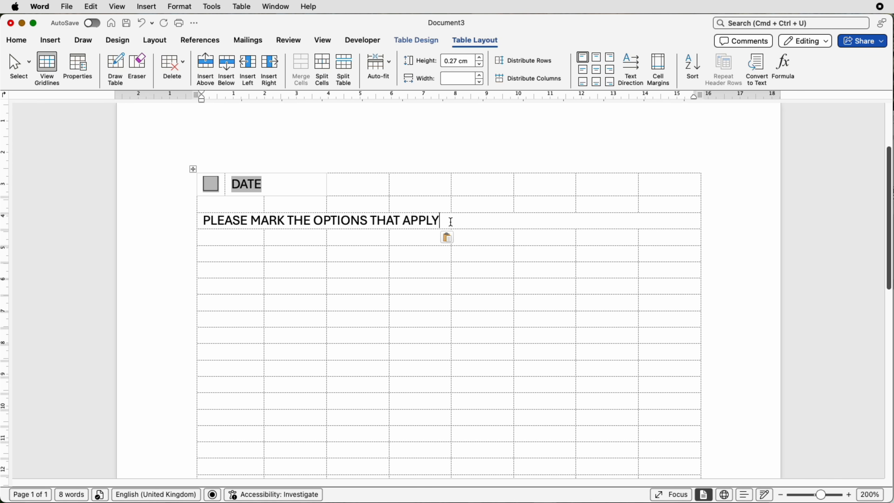
# - Add a black ½ pt bottom border under the PLEASE MARK THE OPTIONS THAT APPLY row
pyautogui.click(426, 41)
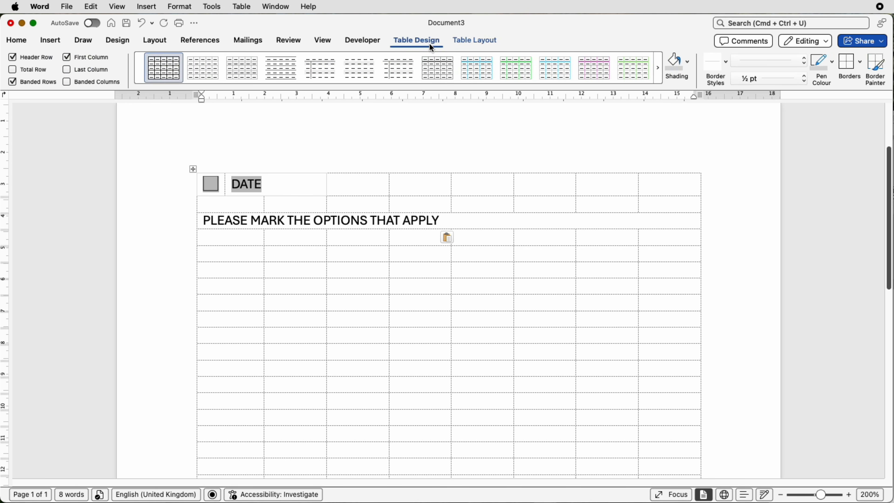
pyautogui.click(833, 71)
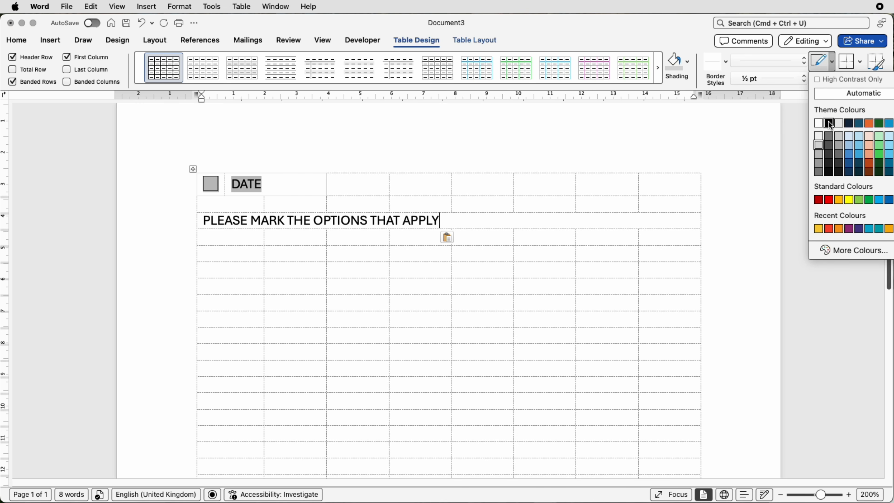
pyautogui.click(830, 121)
pyautogui.click(860, 66)
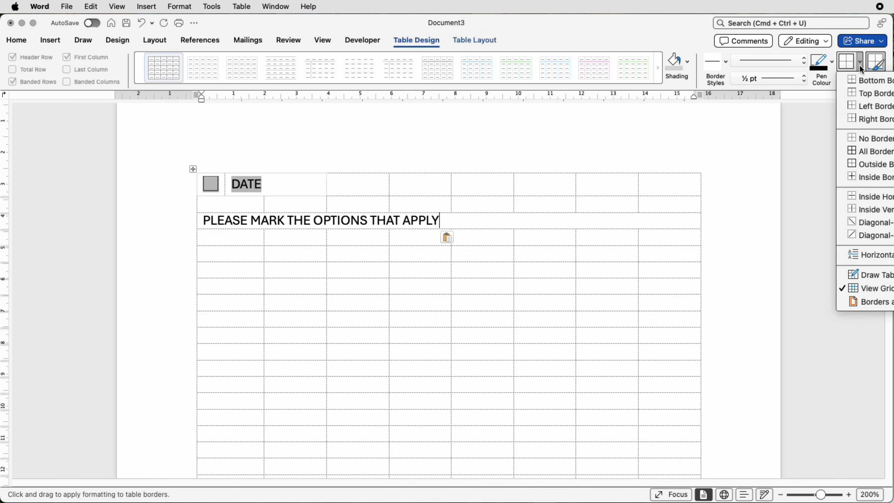
pyautogui.click(858, 83)
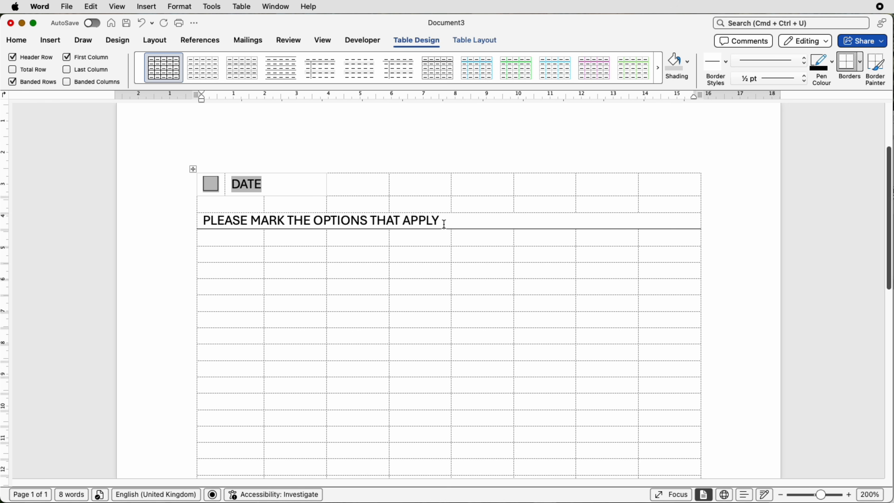
# - Increase the height of the PLEASE MARK THE OPTIONS THAT APPLY row to 0.6 cm
pyautogui.click(470, 45)
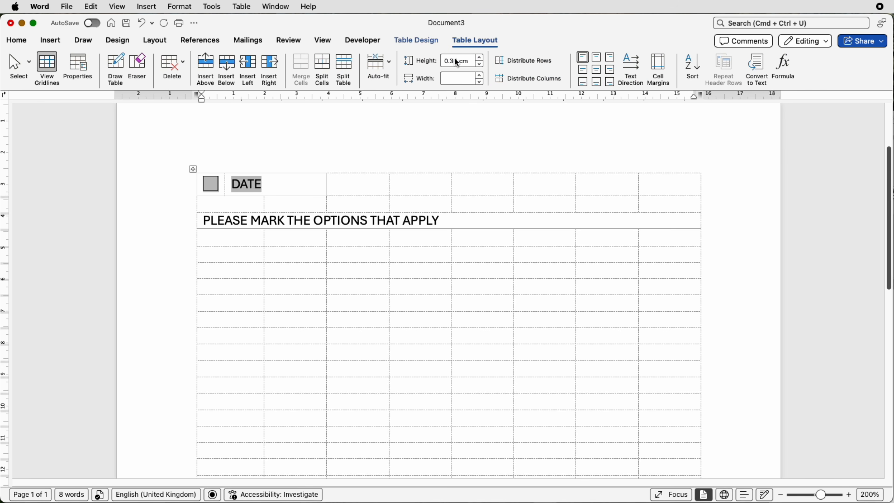
pyautogui.click(478, 57)
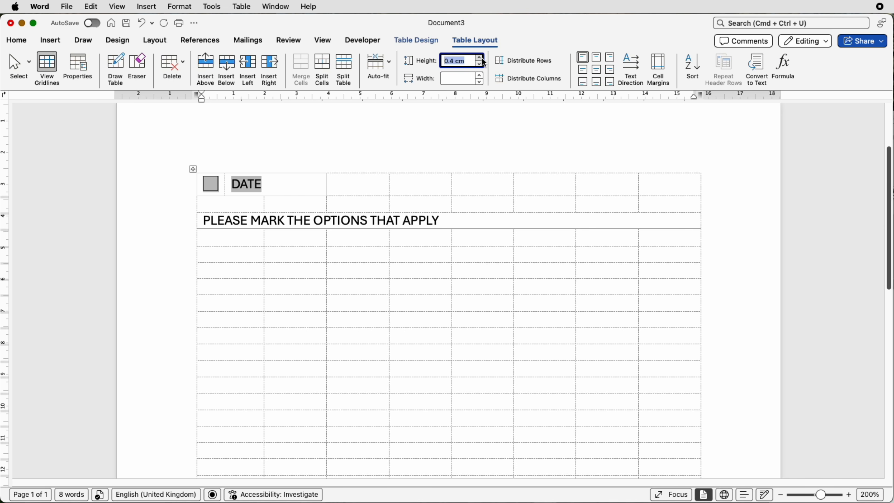
pyautogui.click(479, 58)
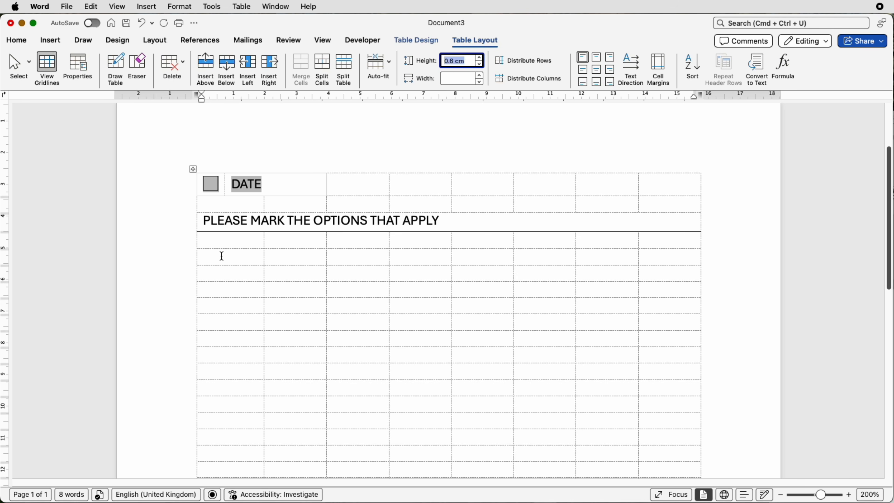
# - Merge the fifth row into a single cell and enter "How did you hear about our product of service?"
pyautogui.moveTo(221, 256); pyautogui.dragTo(649, 260)
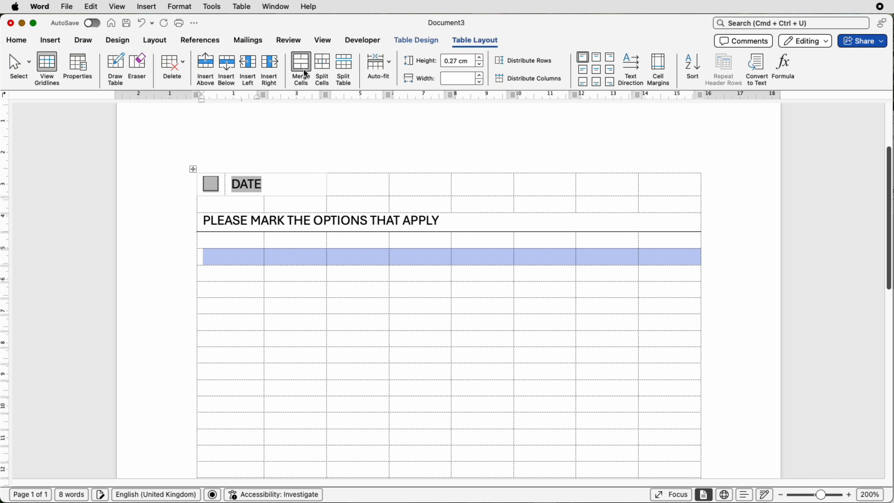
pyautogui.click(304, 70)
pyautogui.click(246, 255)
pyautogui.write('How did you hear about our product of service?')
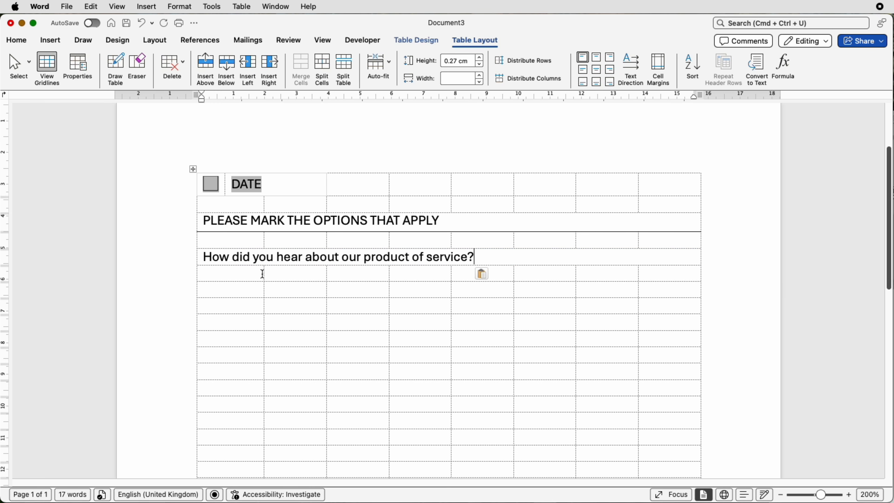
# - Narrow the first-column cells of rows seven to nine, below the question, to about the width of a checkbox
pyautogui.click(233, 290)
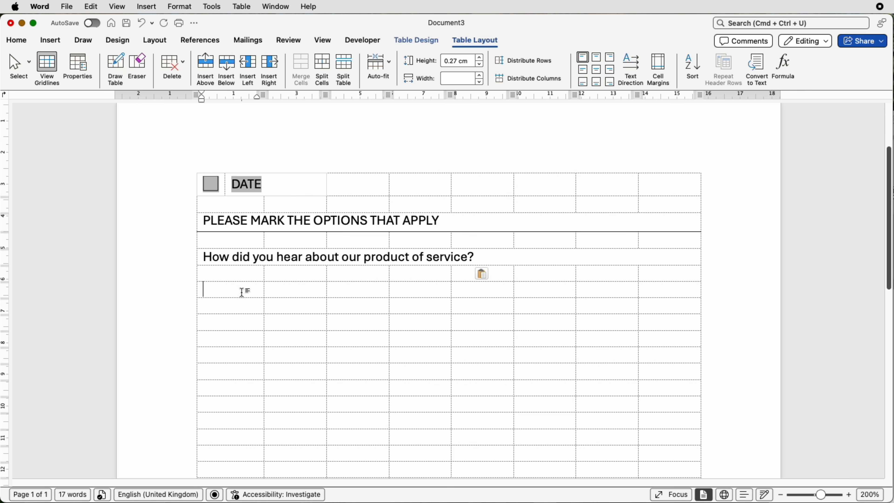
pyautogui.moveTo(243, 292); pyautogui.dragTo(243, 318)
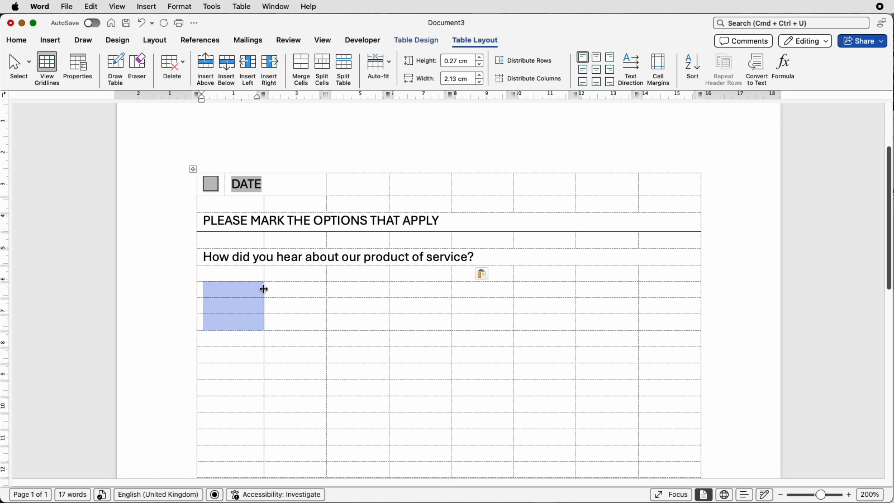
pyautogui.moveTo(263, 290); pyautogui.dragTo(220, 291)
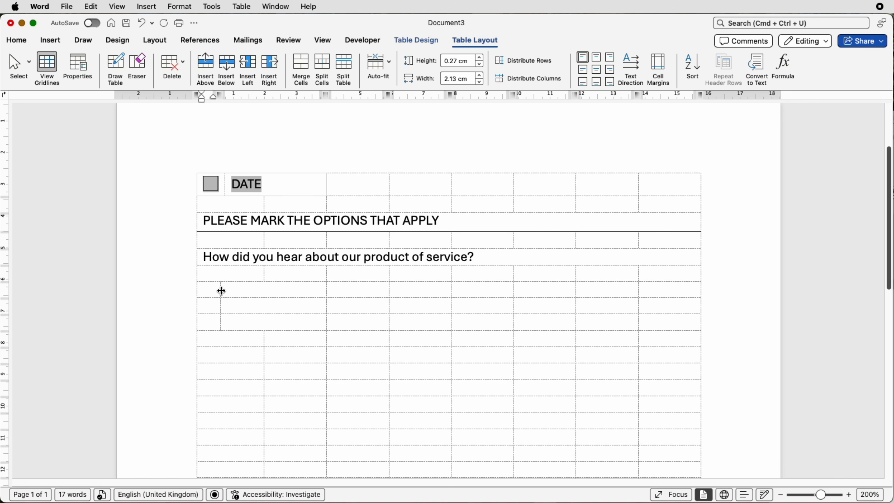
# - Insert checkboxes in the first-column cells of rows seven and nine, and label them "Printed Advertisement" and "Television" in the adjacent cells
pyautogui.click(211, 288)
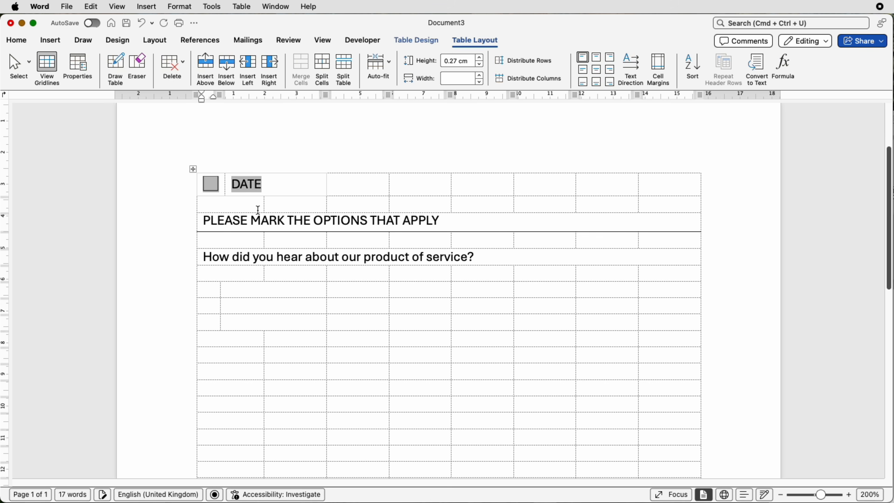
pyautogui.click(362, 40)
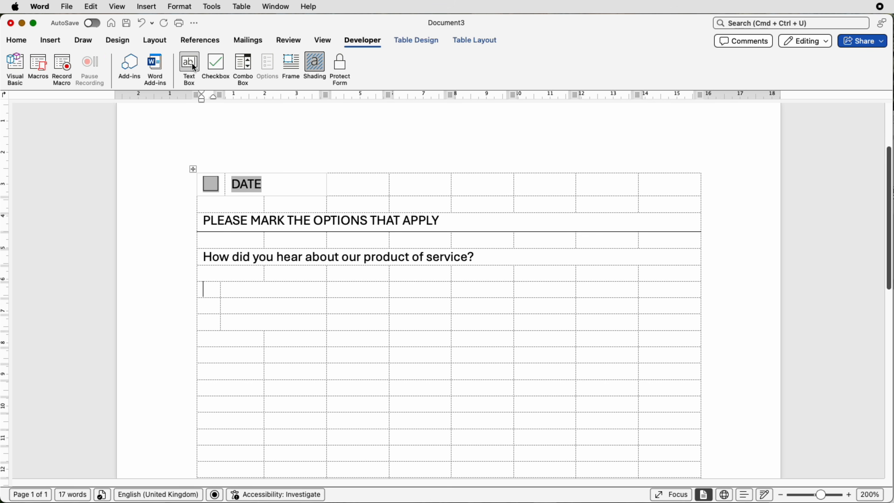
pyautogui.click(218, 65)
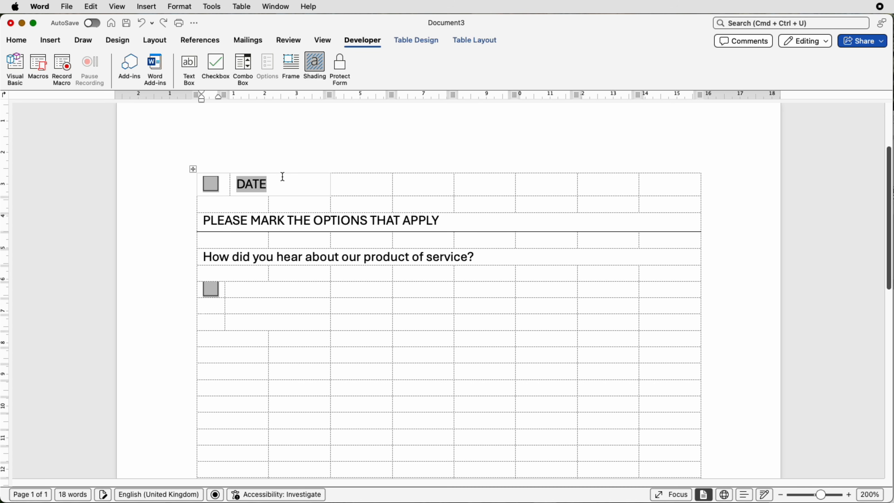
pyautogui.click(216, 64)
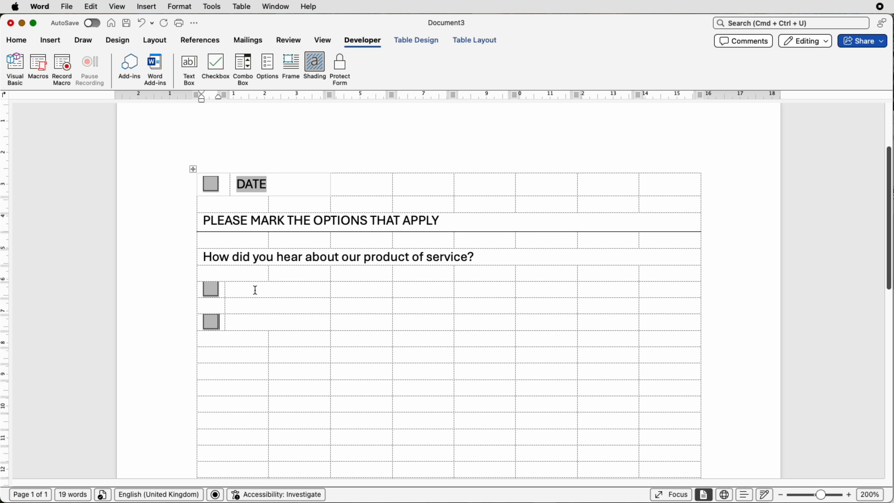
pyautogui.write('Printed Advertisement  Television')
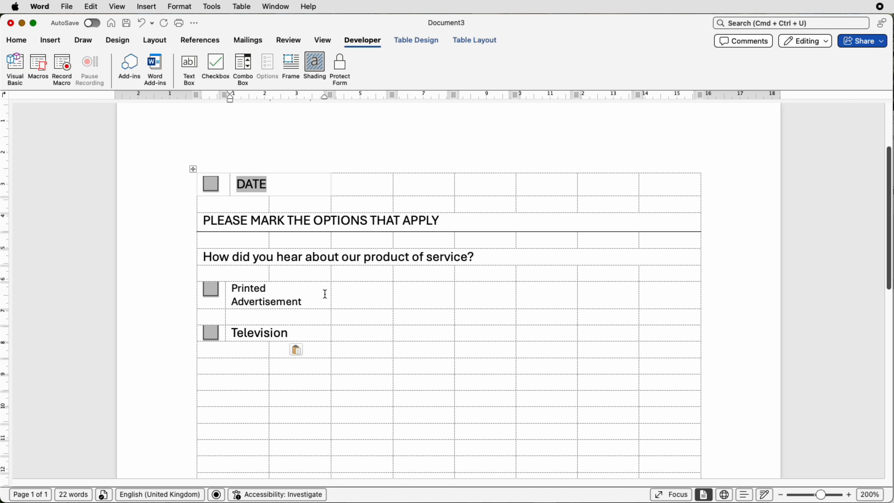
# - Widen the second-column cells of rows seven to nine to fit "Printed Advertisement" on one line, and narrow their fourth-column cells to checkbox width
pyautogui.moveTo(325, 294); pyautogui.dragTo(356, 302)
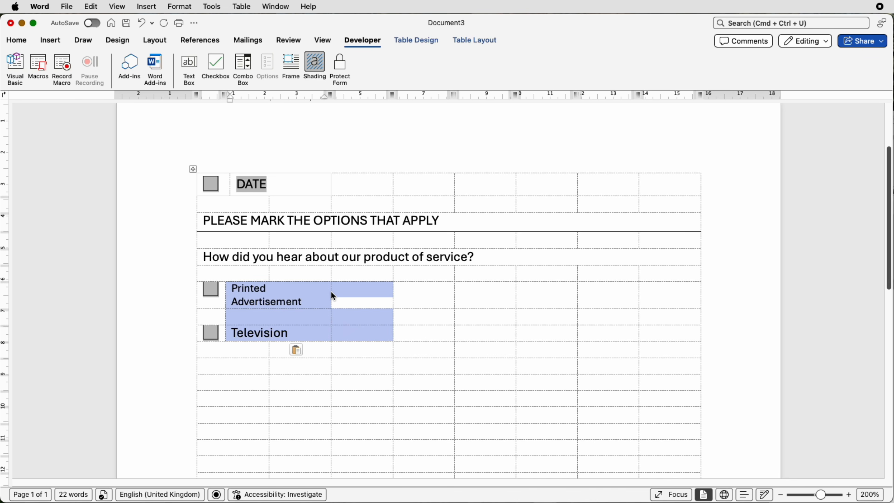
pyautogui.moveTo(331, 292); pyautogui.dragTo(363, 293)
pyautogui.click(380, 292)
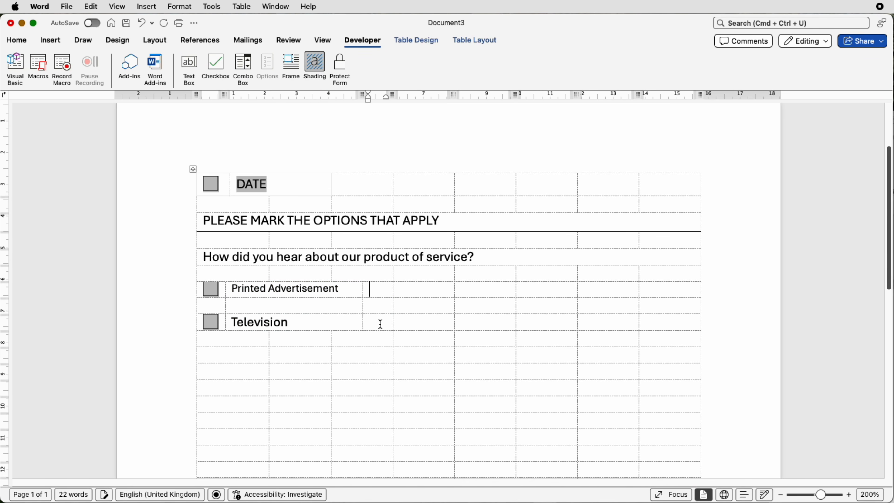
pyautogui.moveTo(444, 293); pyautogui.dragTo(418, 291)
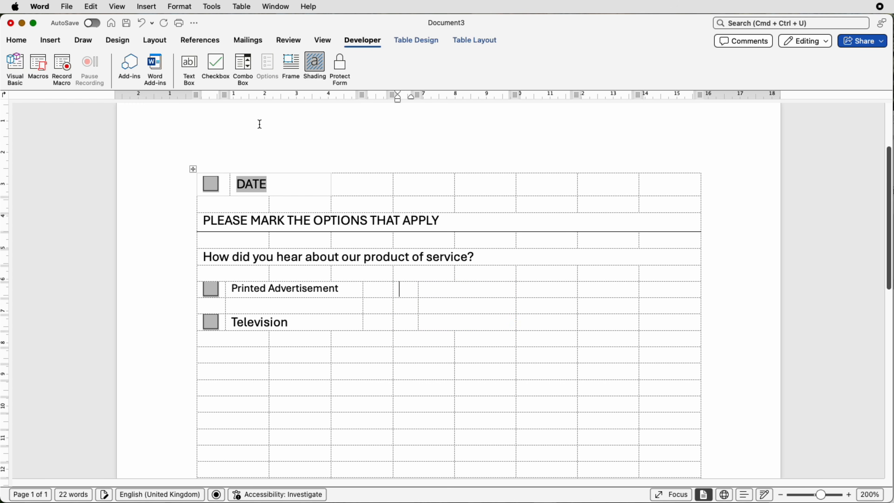
# - Insert checkboxes in the narrow fourth-column cells of rows seven and nine, and label them "Social media" and "Online Search"
pyautogui.click(220, 70)
pyautogui.click(403, 324)
pyautogui.press('super+y')
pyautogui.click(500, 288)
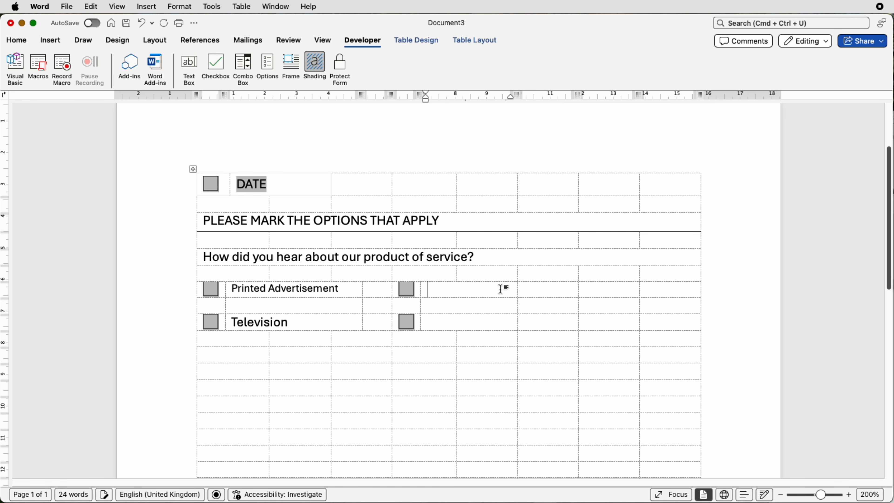
pyautogui.write('Social media Online Search')
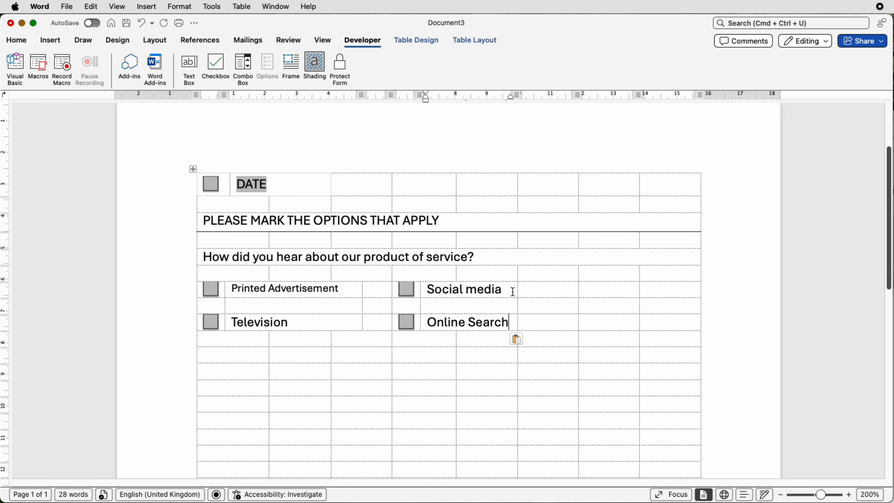
# - Widen the Social media and Online Search label cells, and narrow the seventh-column cells of the same rows to checkbox width
pyautogui.moveTo(513, 292)
pyautogui.mouseDown()
pyautogui.moveTo(523, 321)
pyautogui.moveTo(519, 292)
pyautogui.moveTo(542, 293)
pyautogui.mouseUp()
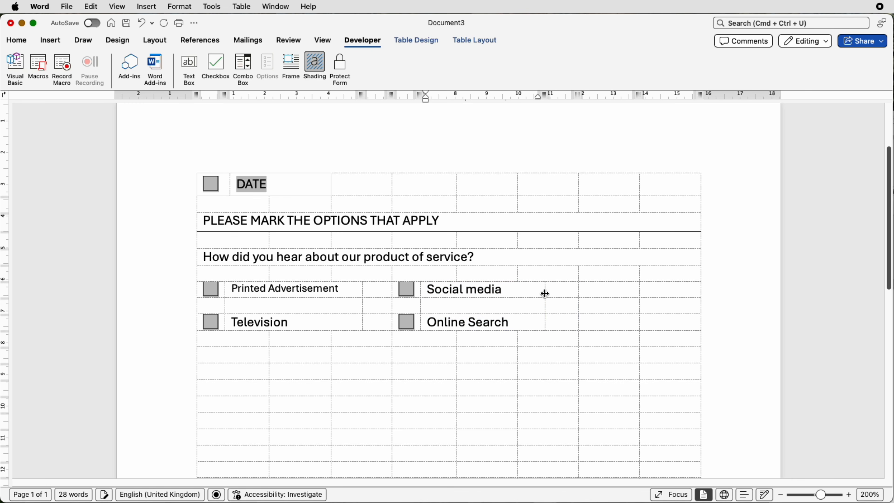
pyautogui.click(564, 292)
pyautogui.moveTo(600, 291)
pyautogui.mouseDown()
pyautogui.moveTo(643, 294)
pyautogui.moveTo(646, 320)
pyautogui.moveTo(627, 293)
pyautogui.moveTo(601, 295)
pyautogui.mouseUp()
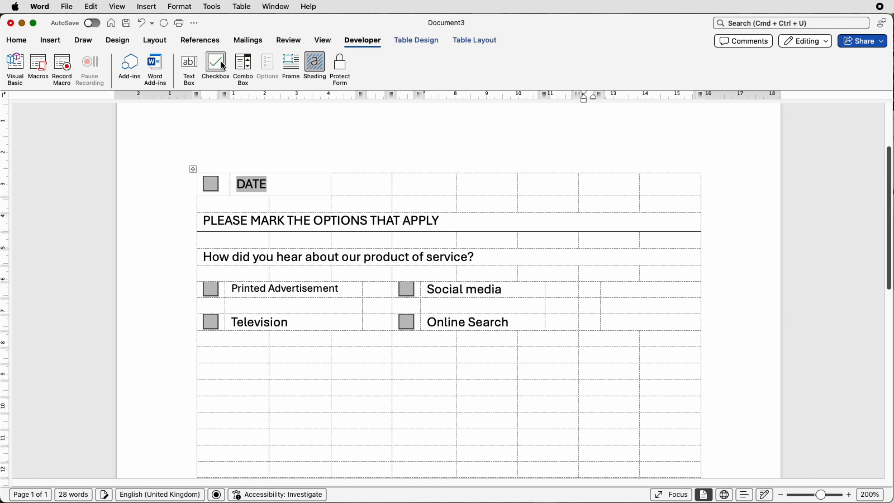
# - Insert checkboxes in the narrow seventh-column cells of rows seven and nine, and label them "Word of Mouth" and "Other"
pyautogui.click(586, 324)
pyautogui.click(216, 64)
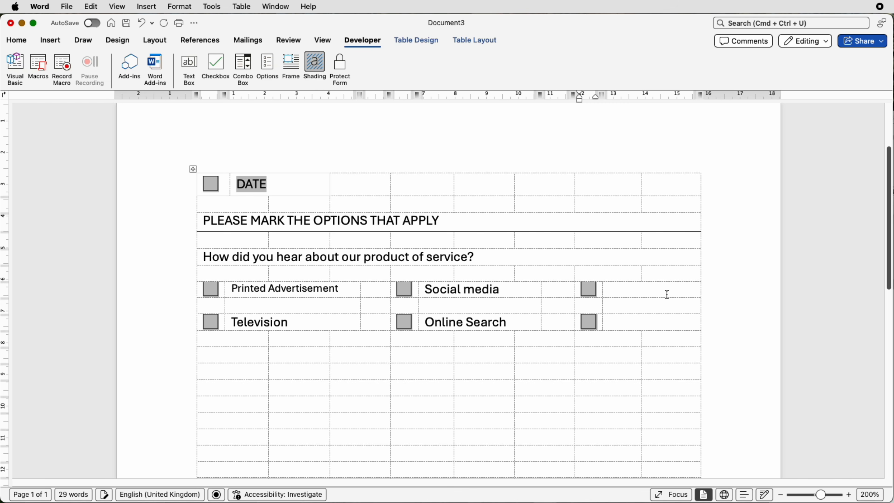
pyautogui.click(668, 293)
pyautogui.write('Word of Mouth Other')
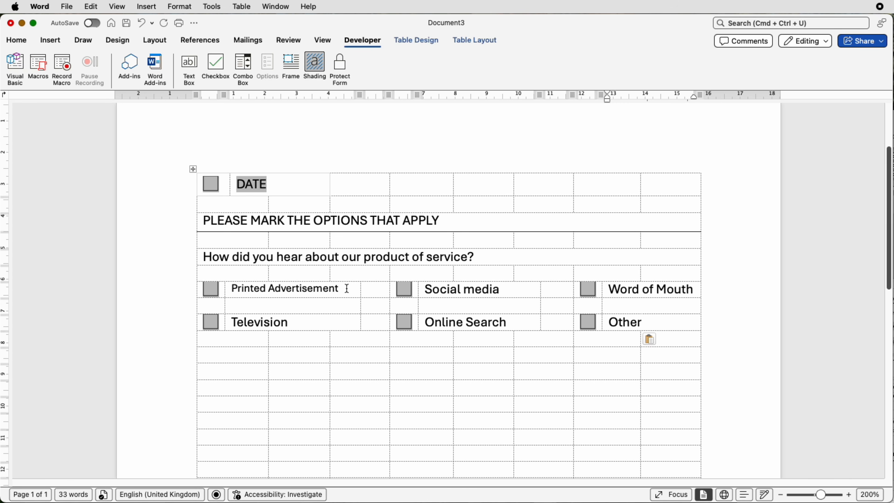
# - Set the Printed Advertisement and Television row heights to 0.7 cm and align the contents of the option rows centre-left
pyautogui.click(347, 289)
pyautogui.click(429, 42)
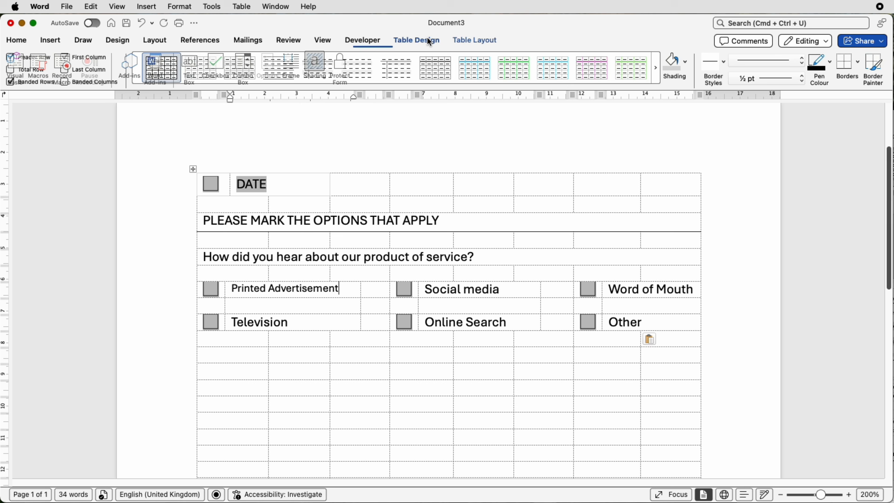
pyautogui.click(485, 41)
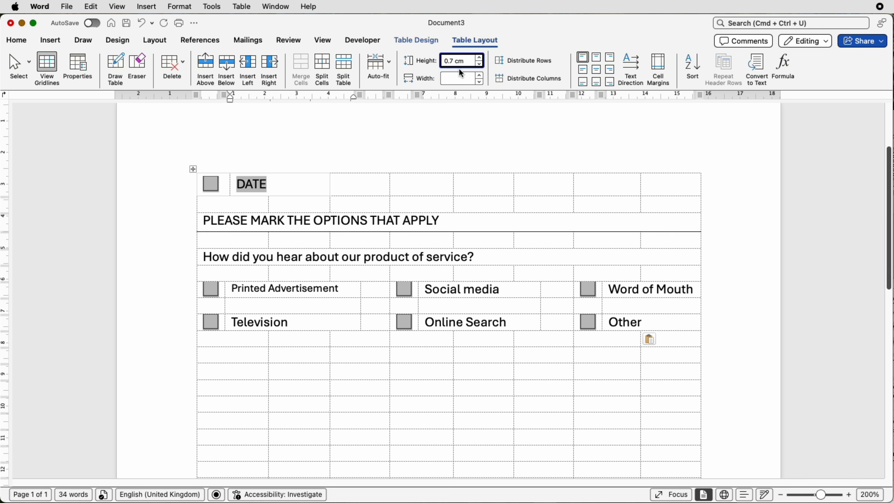
pyautogui.press('Return')
pyautogui.click(348, 326)
pyautogui.click(396, 218)
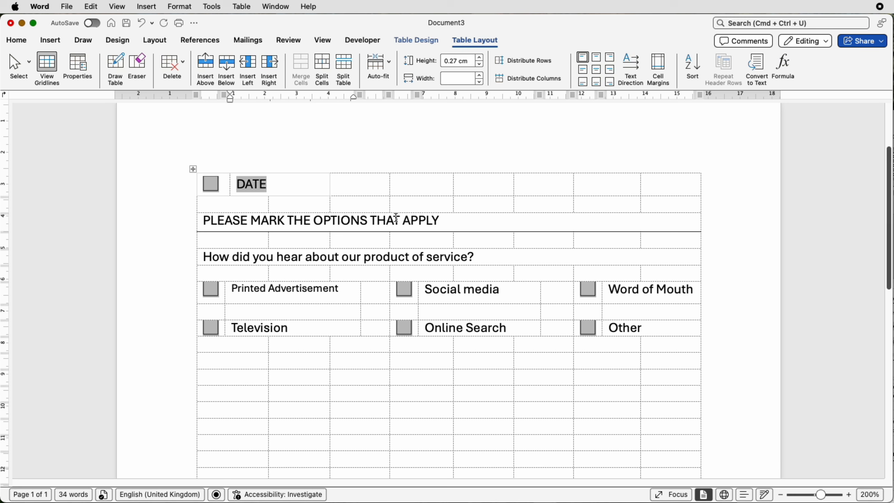
pyautogui.click(463, 63)
pyautogui.write('0.7')
pyautogui.press('Return')
pyautogui.moveTo(668, 329); pyautogui.dragTo(215, 284)
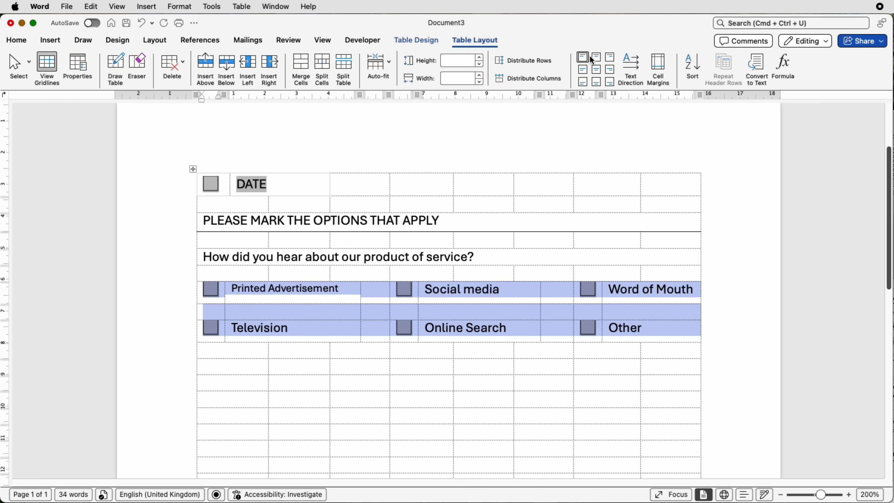
pyautogui.click(584, 74)
# - Shade all six option blocks, each checkbox cell with its label cell, in light grey
pyautogui.click(335, 292)
pyautogui.moveTo(335, 292); pyautogui.dragTo(220, 289)
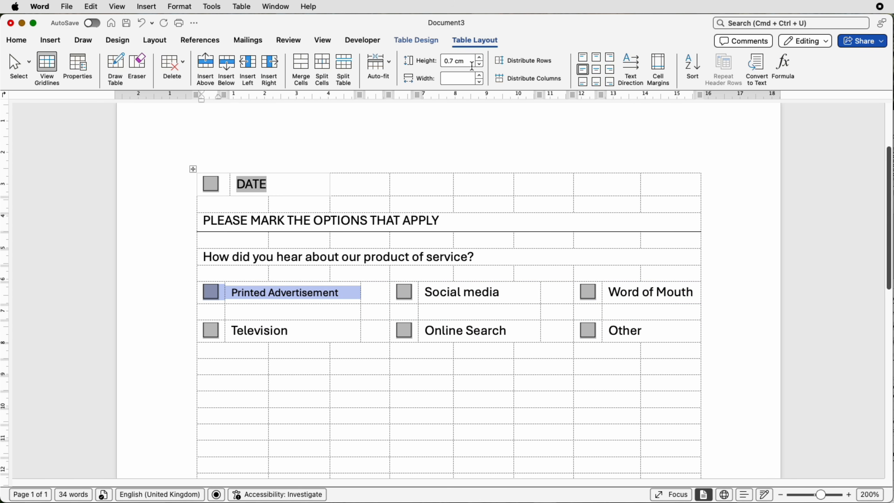
pyautogui.click(416, 42)
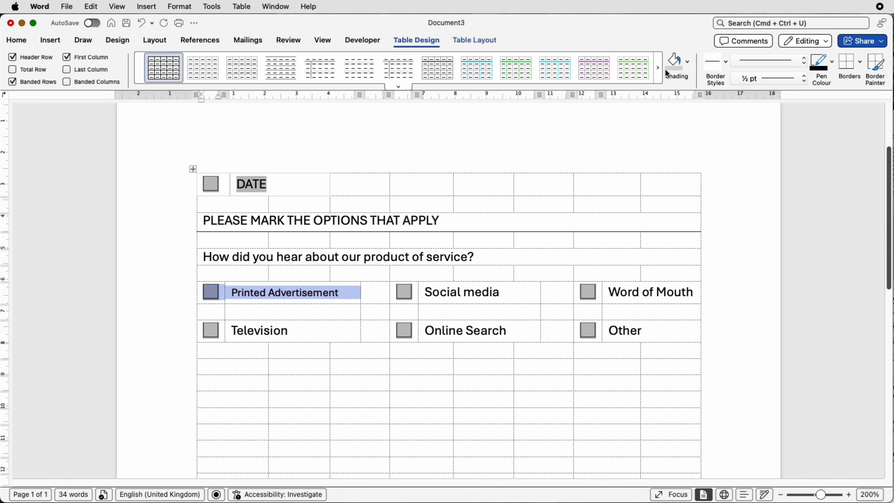
pyautogui.click(688, 66)
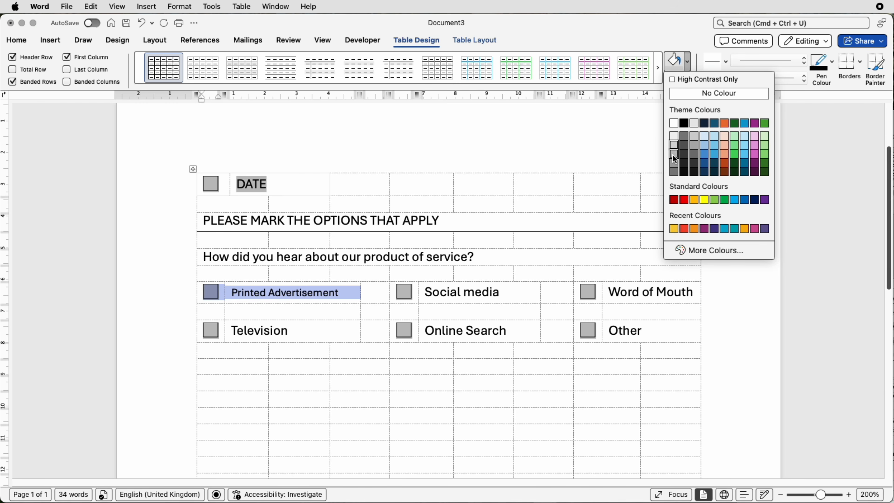
pyautogui.click(674, 146)
pyautogui.moveTo(500, 292); pyautogui.dragTo(413, 293)
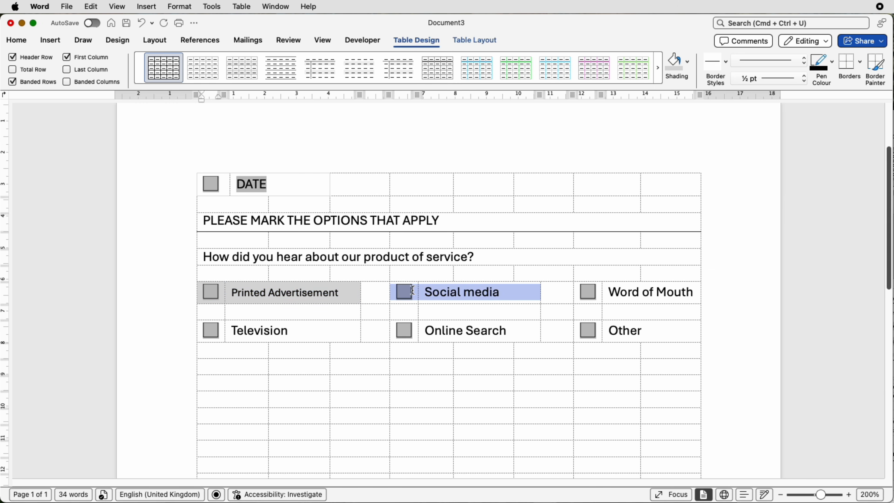
pyautogui.click(674, 66)
pyautogui.moveTo(583, 293); pyautogui.dragTo(611, 293)
pyautogui.click(674, 66)
pyautogui.moveTo(583, 330); pyautogui.dragTo(616, 331)
pyautogui.click(674, 66)
pyautogui.moveTo(400, 330); pyautogui.dragTo(440, 331)
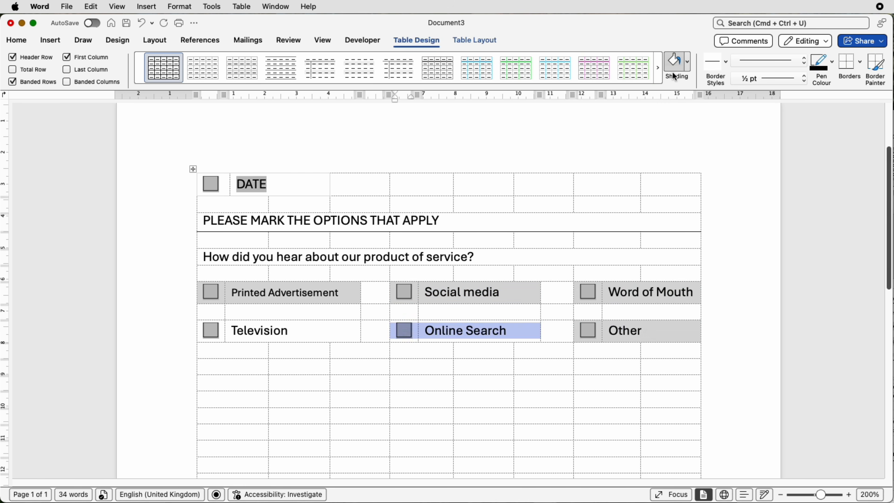
pyautogui.click(674, 66)
pyautogui.moveTo(207, 330); pyautogui.dragTo(253, 330)
# - Set the text of all six option labels to 11 pt
pyautogui.tripleClick(292, 292)
pyautogui.hotkey('shift', 'Down')
pyautogui.hotkey('shift', 'Down')
pyautogui.hotkey('shift', 'Right')
pyautogui.hotkey('shift', 'Right')
pyautogui.hotkey('shift', 'Right')
pyautogui.hotkey('shift', 'Right')
pyautogui.hotkey('shift', 'Right')
pyautogui.hotkey('shift', 'Right')
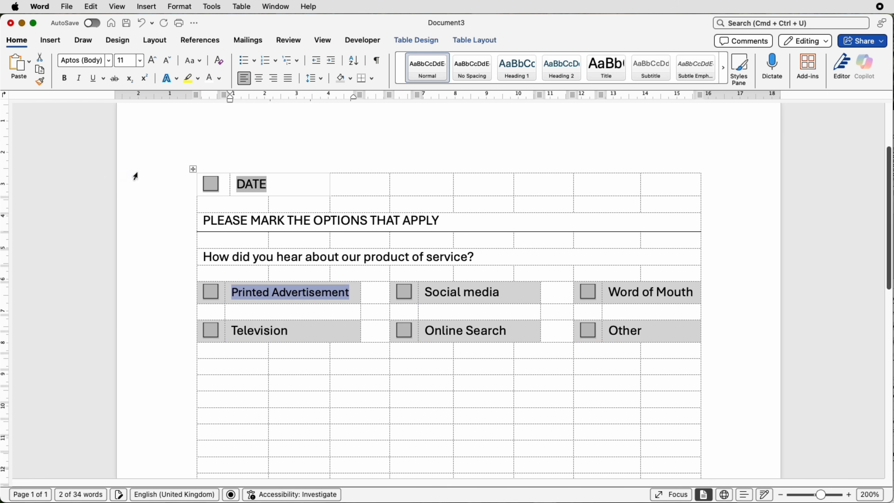
pyautogui.click(367, 311)
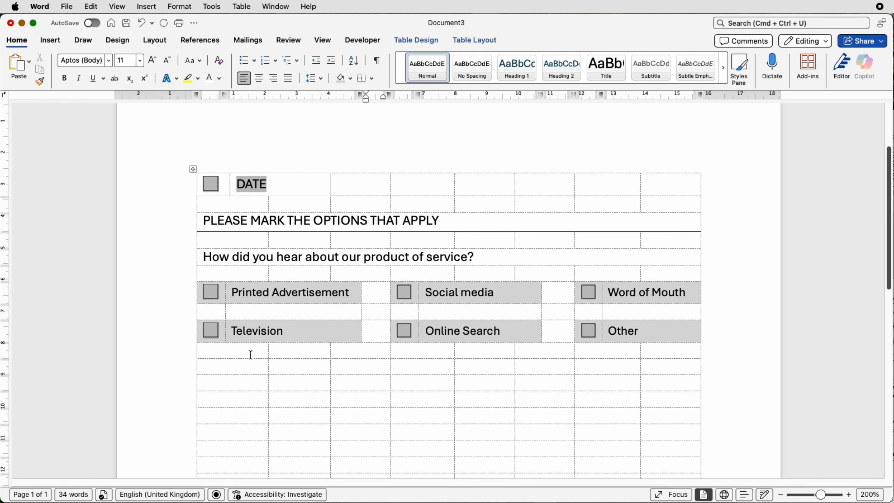
# - Merge the eleventh row into a single cell and enter the heading "HOW SATISFIED ARE YOU WITH THE PRODUCT/SERVICES"
pyautogui.moveTo(258, 367); pyautogui.dragTo(652, 365)
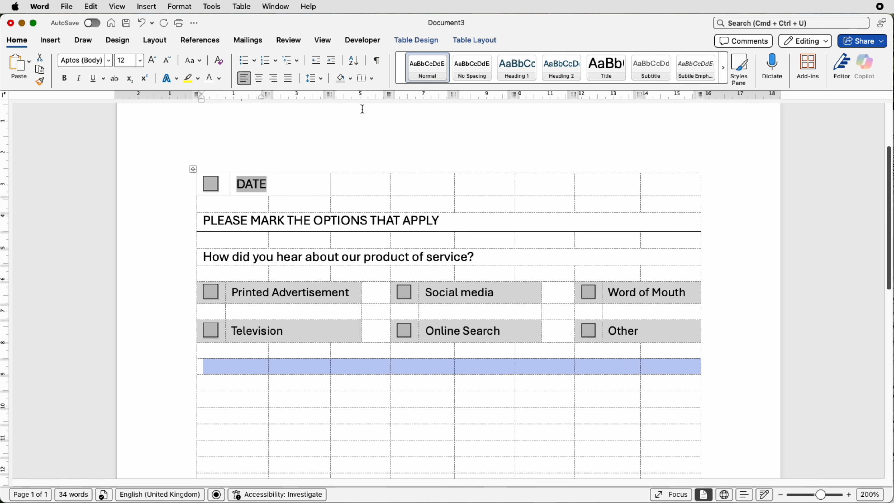
pyautogui.click(481, 42)
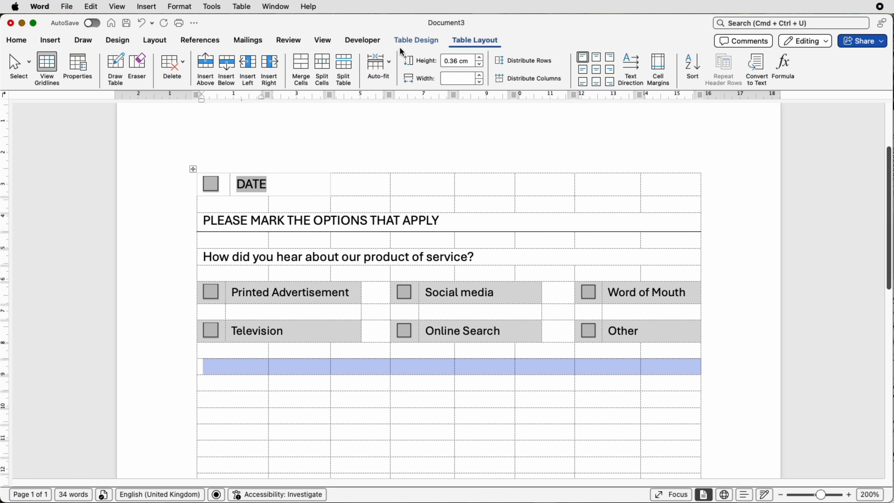
pyautogui.click(301, 67)
pyautogui.click(217, 368)
pyautogui.write('HOW SATISFIED ARE YOU WITH THE PRODUCT/SERVICES')
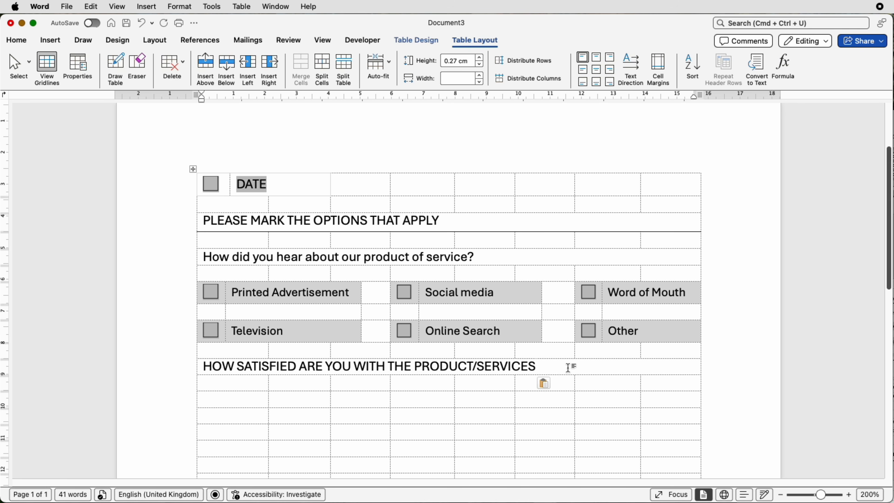
# - Add a black ½ pt bottom border under the HOW SATISFIED ARE YOU heading row and set its height to 0.7 cm
pyautogui.click(411, 41)
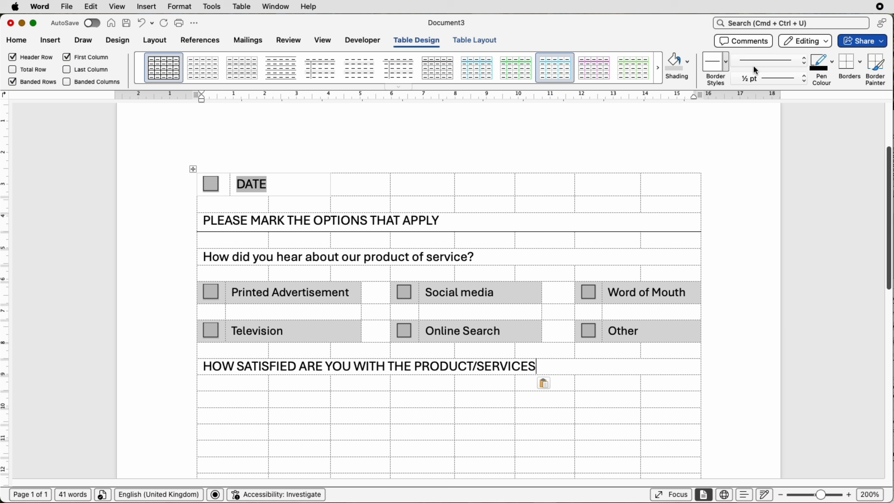
pyautogui.click(848, 72)
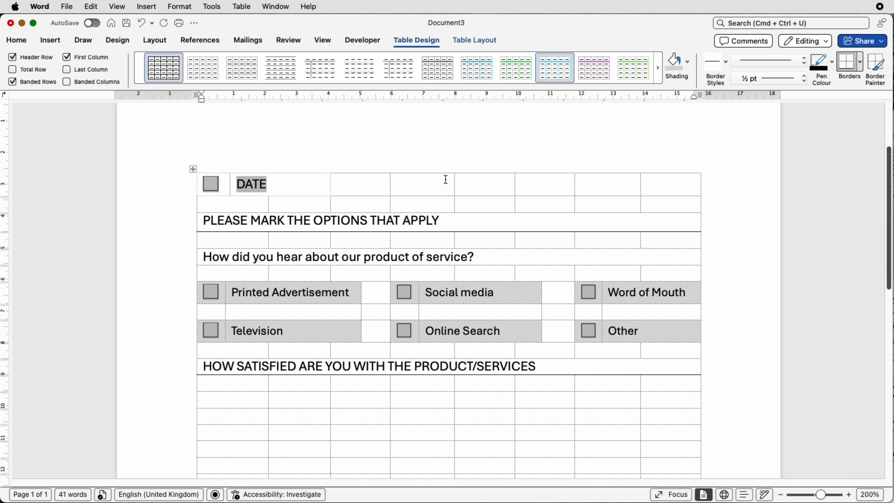
pyautogui.click(470, 42)
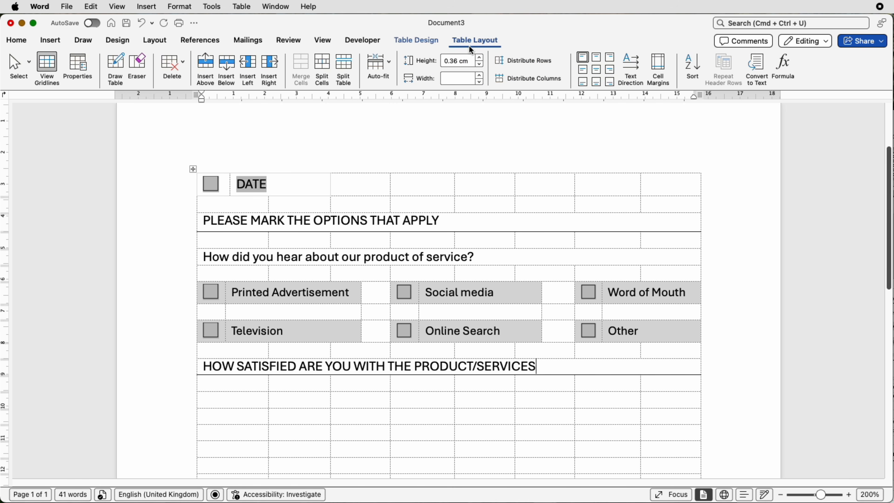
pyautogui.click(458, 61)
pyautogui.press('BackSpace')
pyautogui.press('BackSpace')
pyautogui.write('7')
pyautogui.press('Return')
# - Following the finished Questionnaire document, enter its eight rating items, from "Your overall Experience" to "Community", down the first column, leaving one empty row below the heading
pyautogui.scroll(-3, 662, 291)
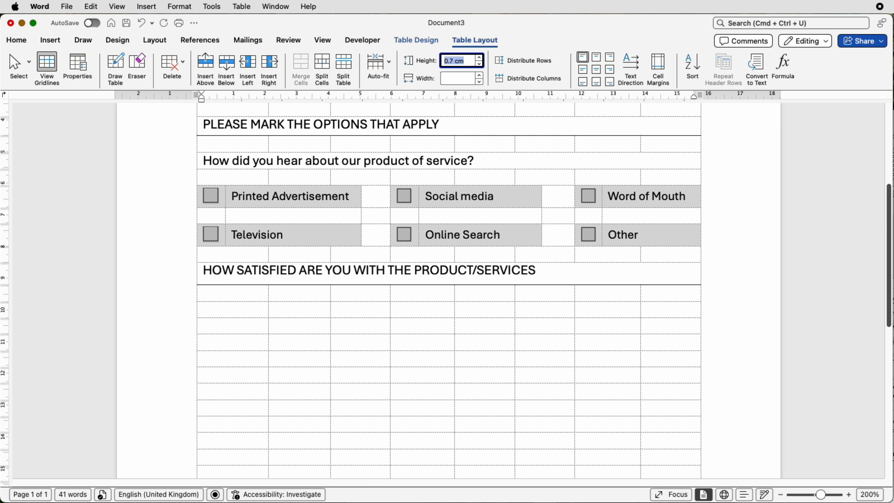
pyautogui.press('super+grave')
pyautogui.moveTo(893, 116); pyautogui.dragTo(592, 2)
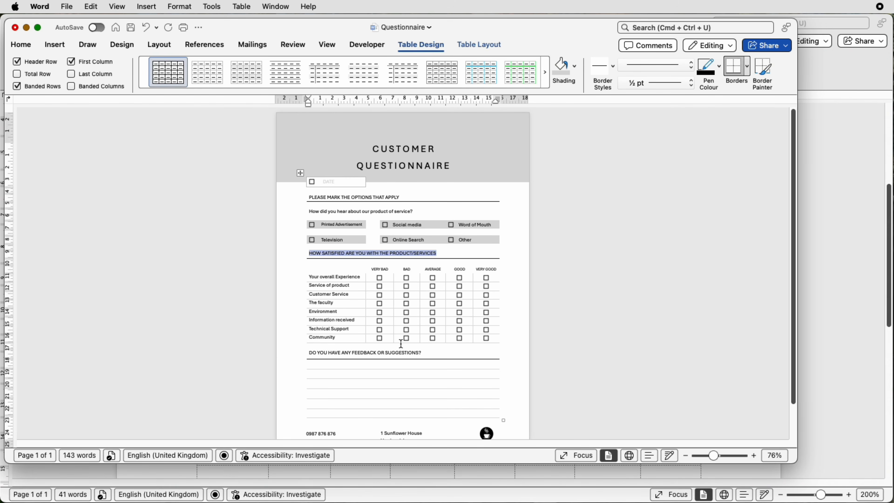
pyautogui.press('super+grave')
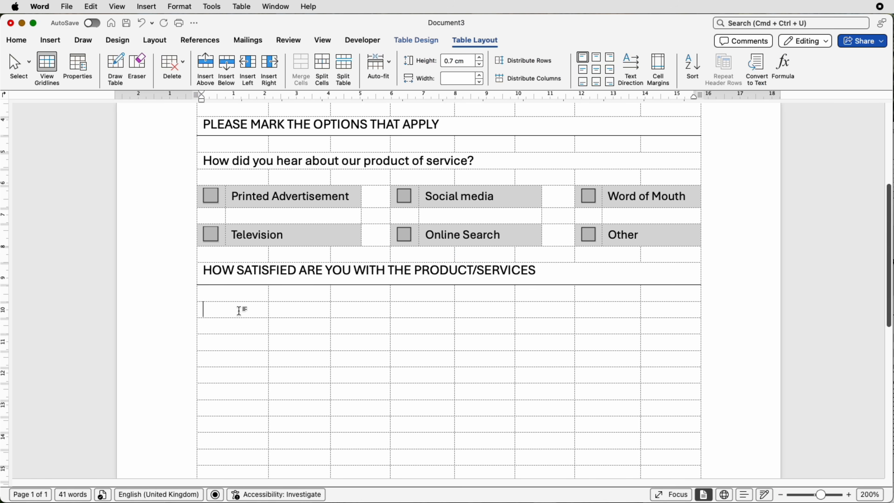
pyautogui.moveTo(234, 310); pyautogui.dragTo(251, 452)
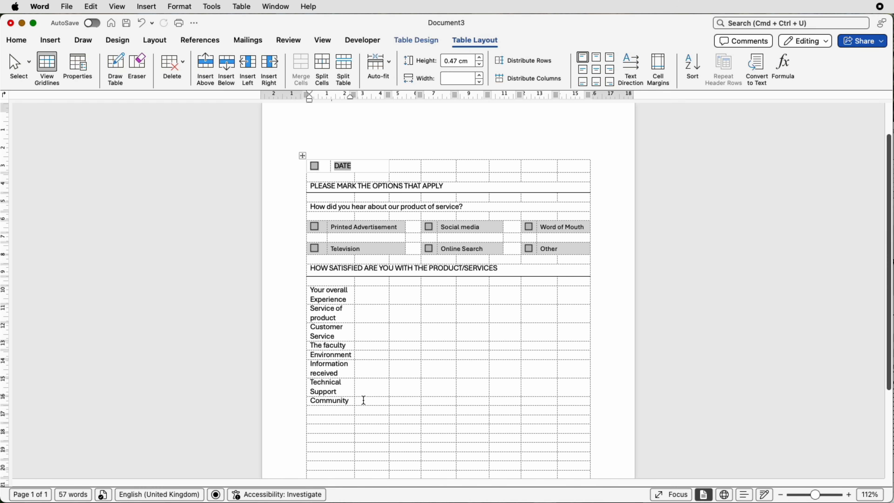
pyautogui.moveTo(363, 400); pyautogui.dragTo(372, 298)
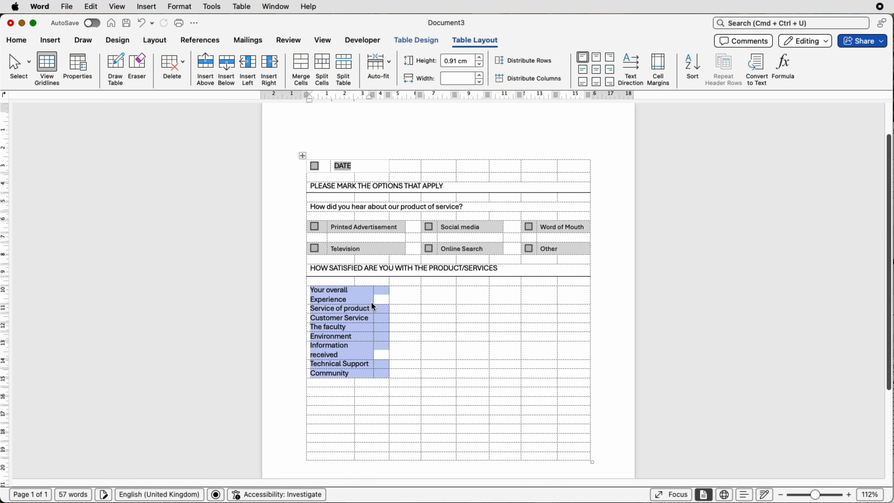
pyautogui.moveTo(363, 379); pyautogui.dragTo(322, 302)
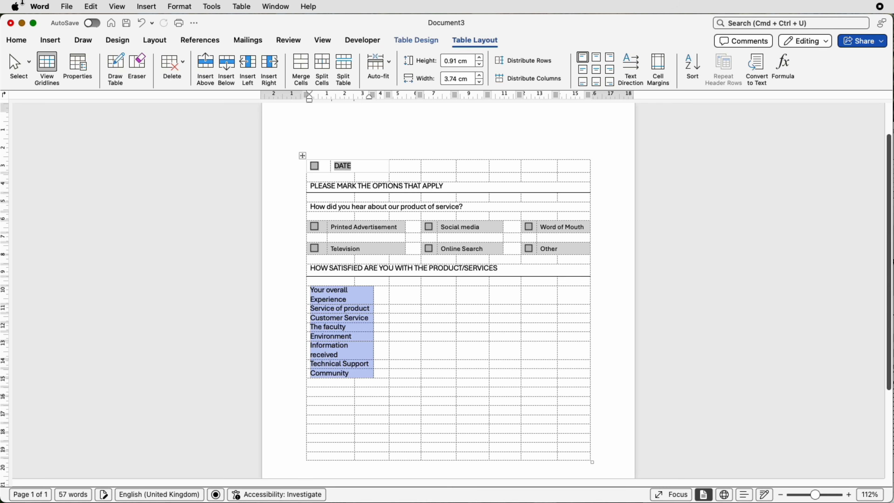
pyautogui.click(16, 46)
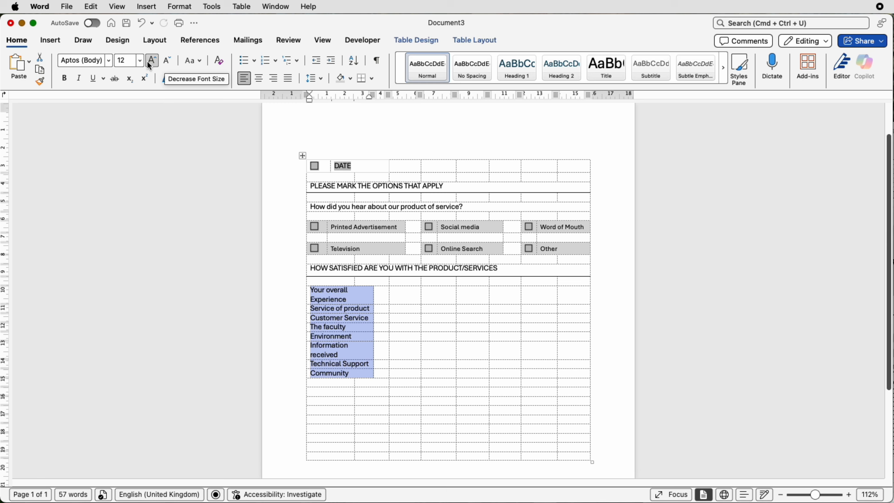
pyautogui.click(139, 60)
pyautogui.click(129, 155)
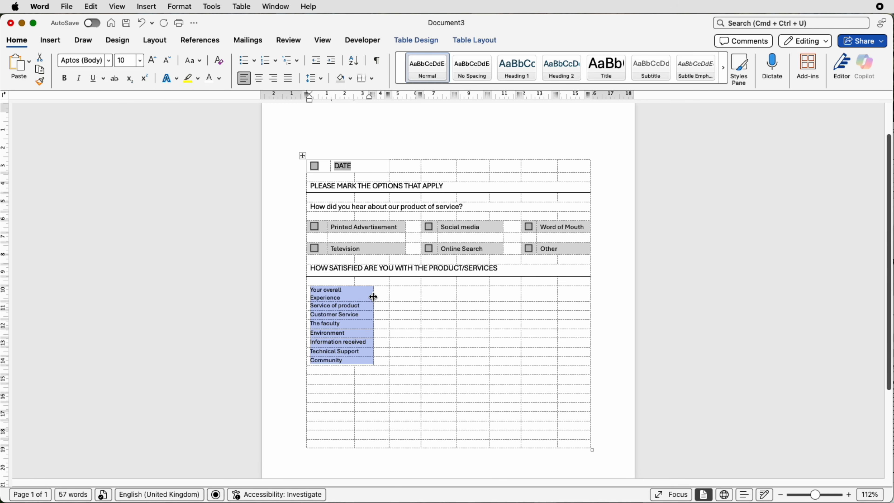
pyautogui.moveTo(374, 297); pyautogui.dragTo(377, 296)
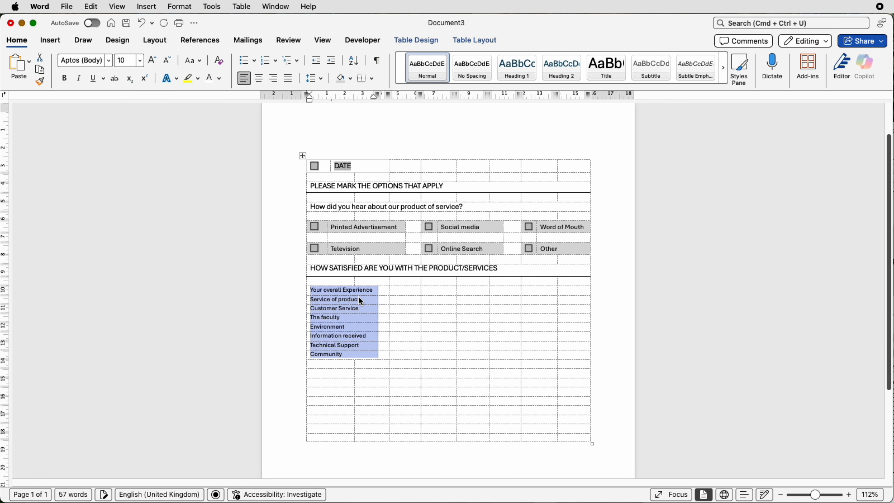
pyautogui.press('super+z')
# - Set the rating items and the empty row above them to 10 pt and widen their column so each item fits on one line
pyautogui.moveTo(367, 402); pyautogui.dragTo(356, 373)
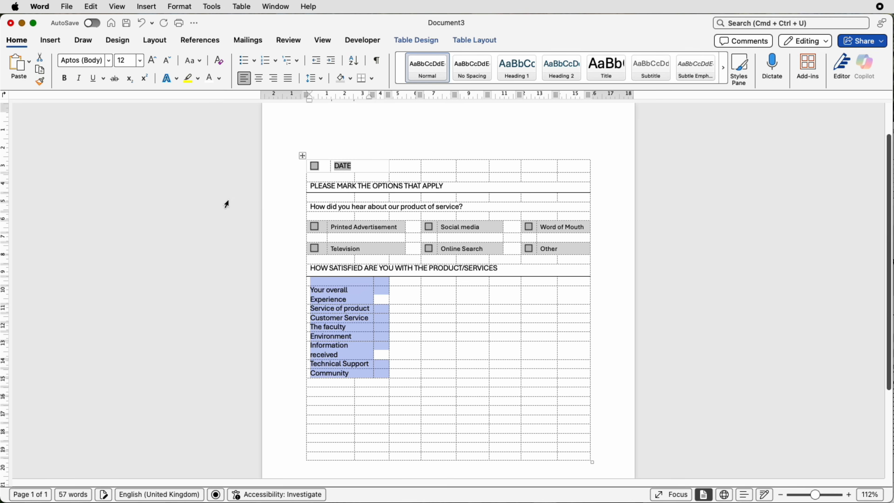
pyautogui.click(141, 62)
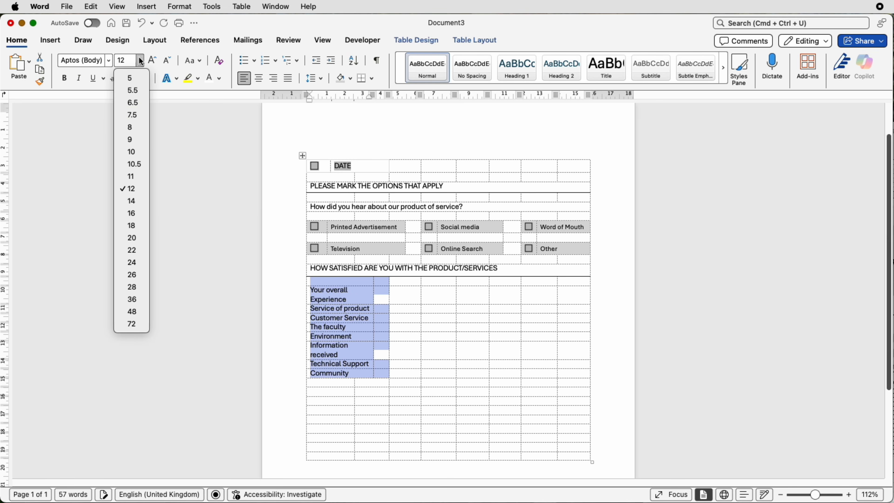
pyautogui.click(130, 153)
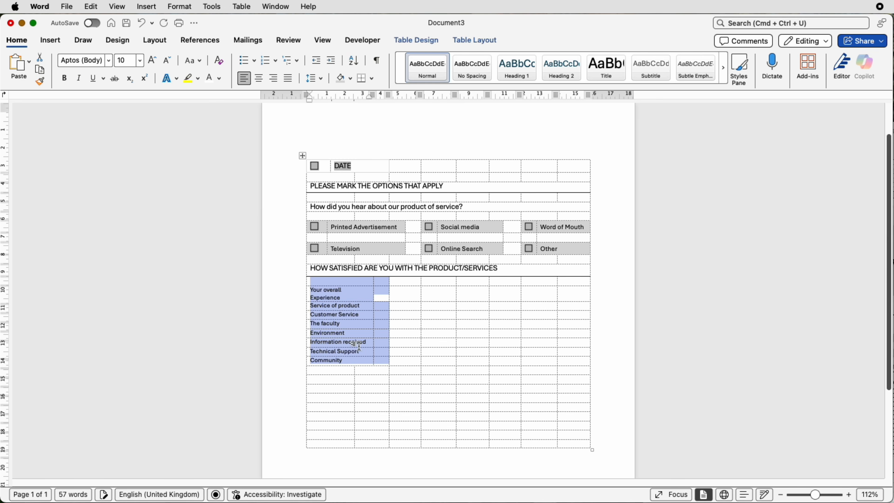
pyautogui.click(386, 354)
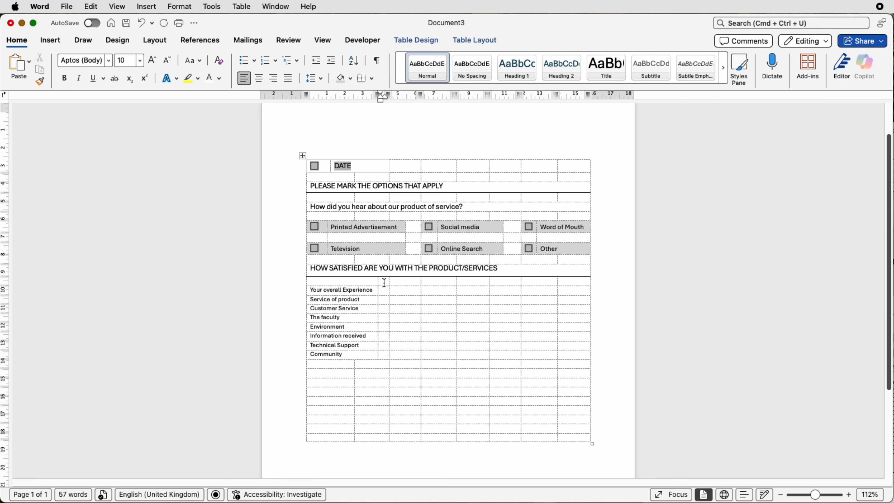
# - Distribute the columns beside the rating items evenly and enter the headings VERY BAD, BAD, AVERAGE, GOOD and VERY GOOD above the last five
pyautogui.moveTo(384, 282); pyautogui.dragTo(567, 360)
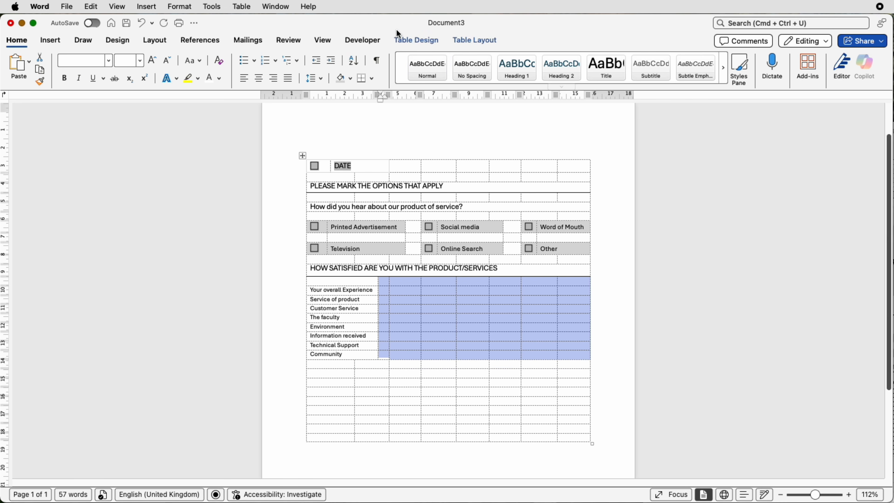
pyautogui.click(409, 42)
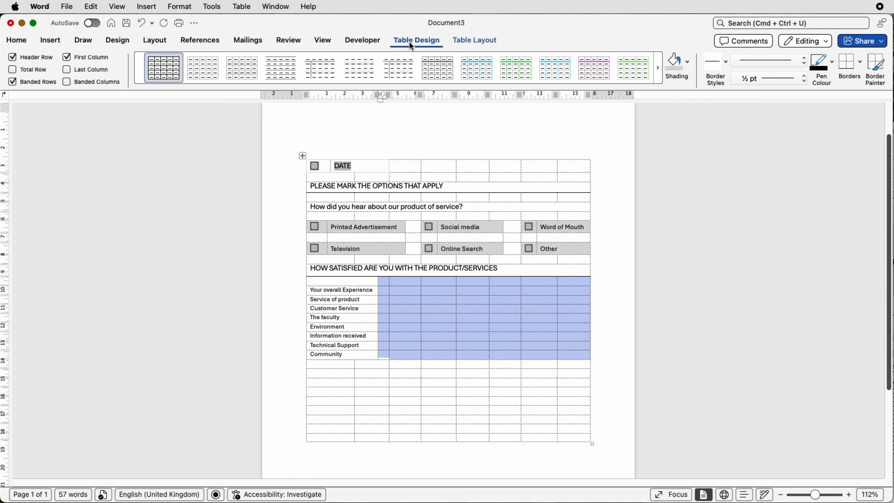
pyautogui.click(461, 44)
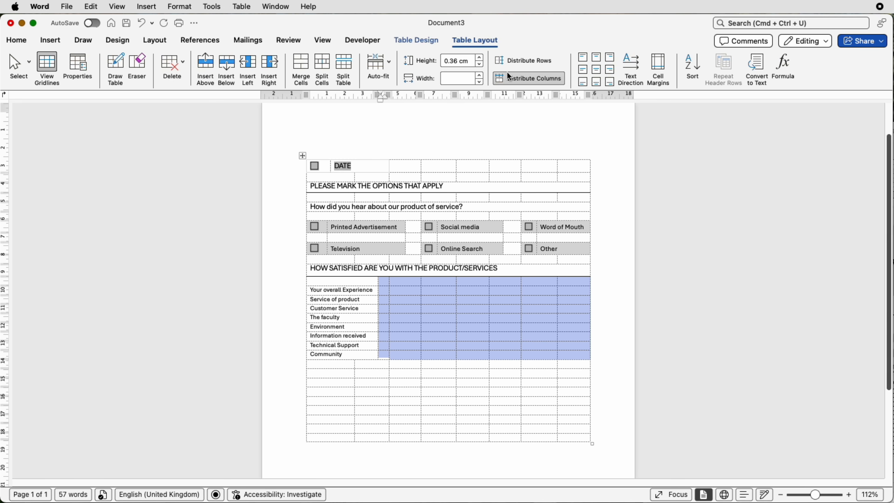
pyautogui.click(507, 78)
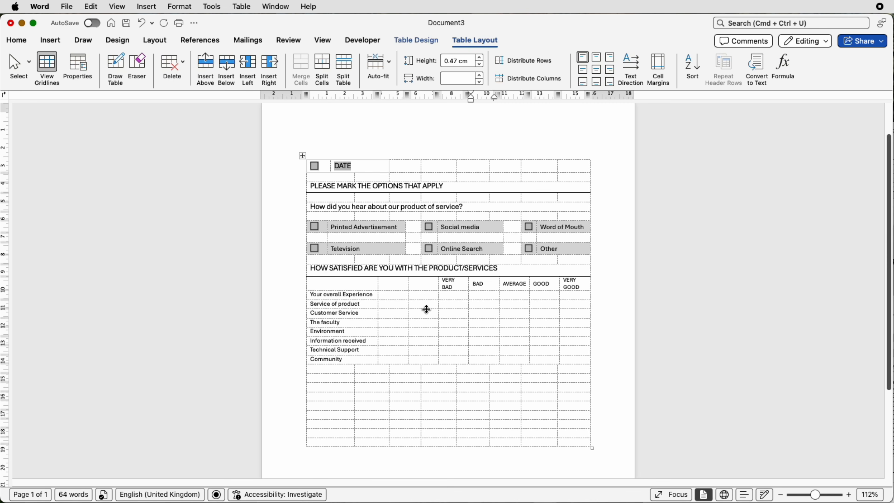
# - Merge the two empty columns between the rating items and VERY BAD into one cell and narrow it to about 0.5 cm
pyautogui.moveTo(419, 359); pyautogui.dragTo(400, 287)
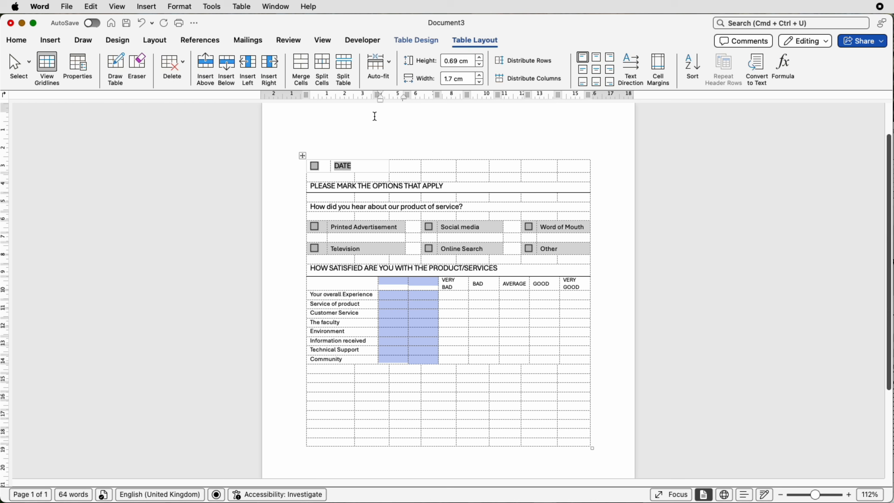
pyautogui.click(300, 66)
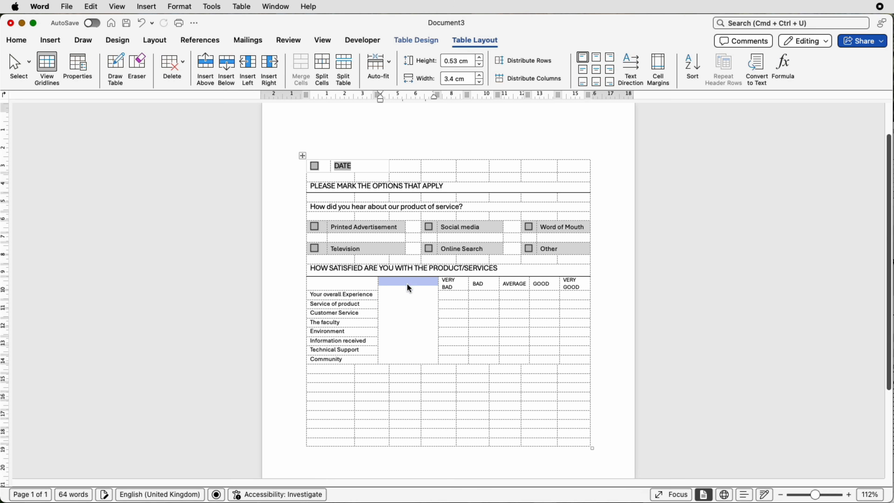
pyautogui.moveTo(437, 297); pyautogui.dragTo(387, 297)
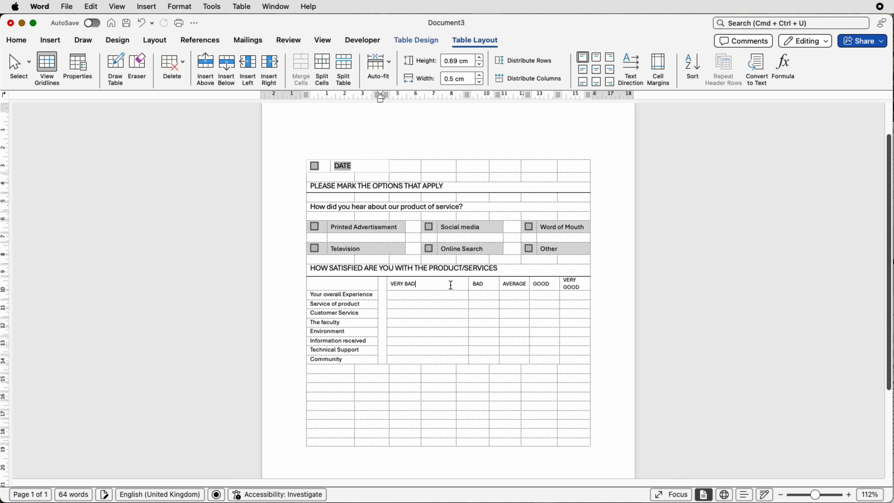
# - Distribute the five columns from VERY BAD to VERY GOOD evenly and centre their contents both horizontally and vertically
pyautogui.moveTo(451, 285); pyautogui.dragTo(569, 360)
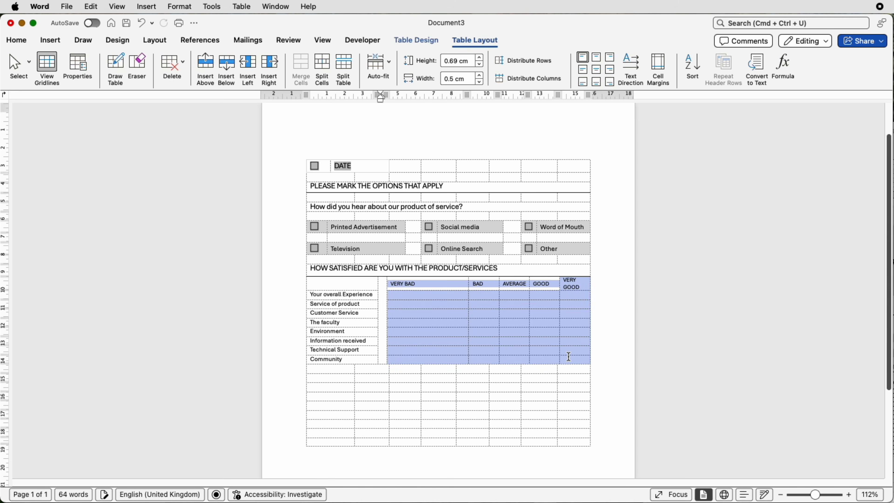
pyautogui.click(521, 79)
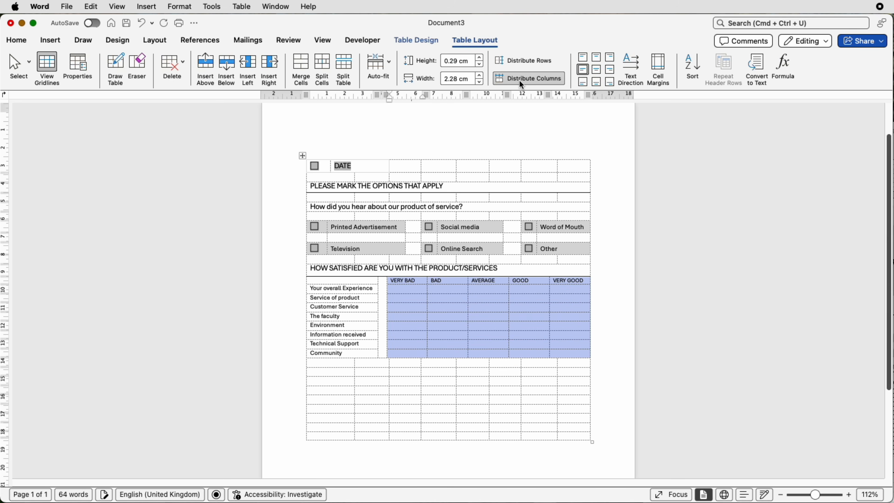
pyautogui.scroll(2, 401, 320)
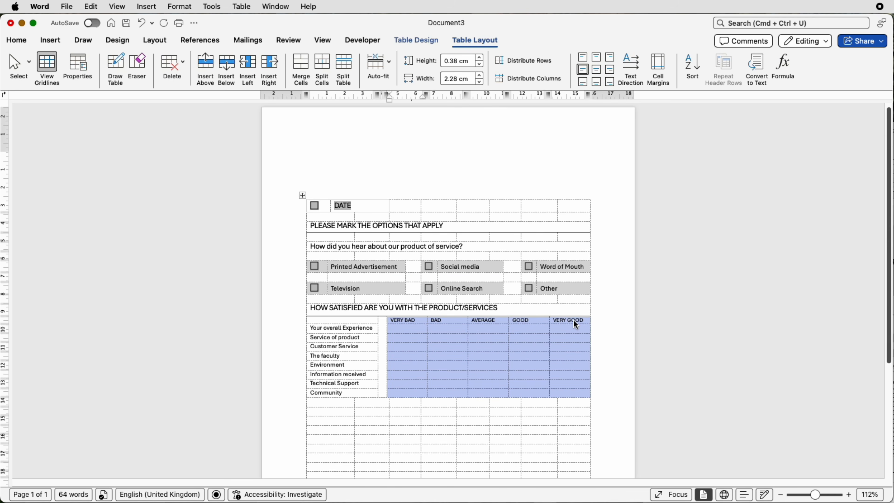
pyautogui.click(596, 71)
# - Set the height of the rating header row and all eight rating item rows to 0.7 cm
pyautogui.moveTo(550, 387); pyautogui.dragTo(363, 319)
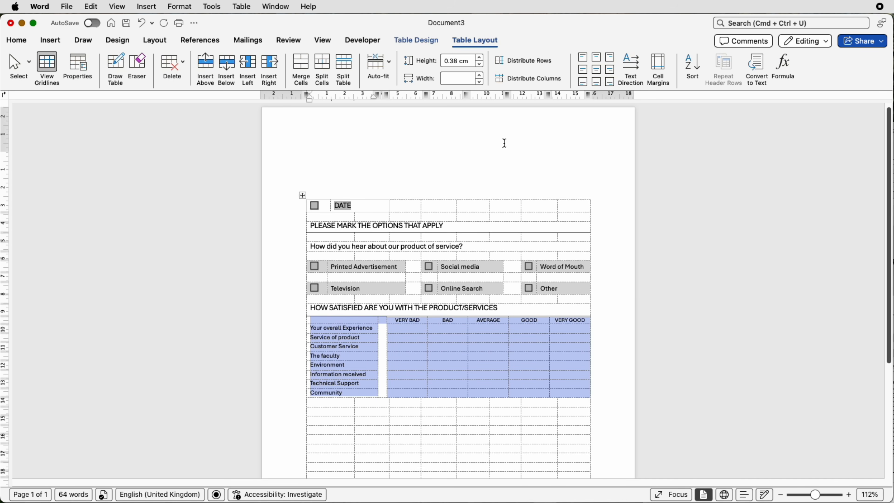
pyautogui.click(457, 62)
pyautogui.press('BackSpace')
pyautogui.press('BackSpace')
pyautogui.write('23')
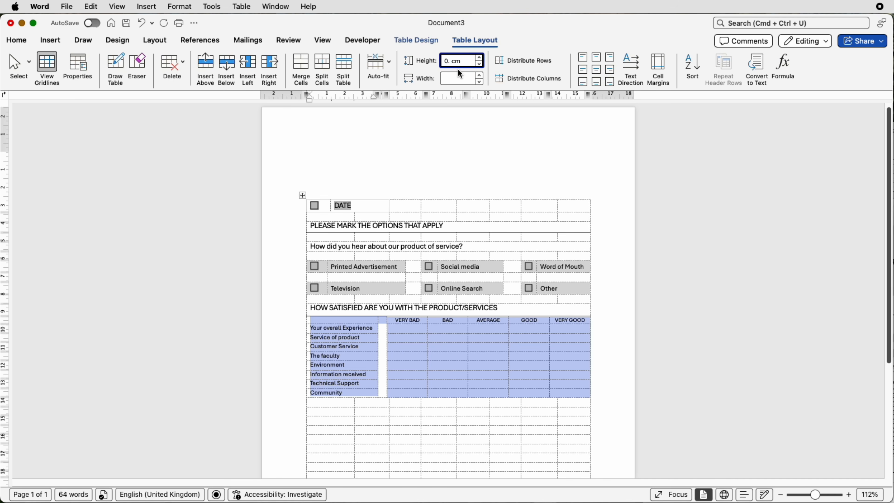
pyautogui.press('Return')
# - Insert a checkbox form field in the VERY BAD cell of the Your overall Experience row and copy it into every other rating cell
pyautogui.click(413, 338)
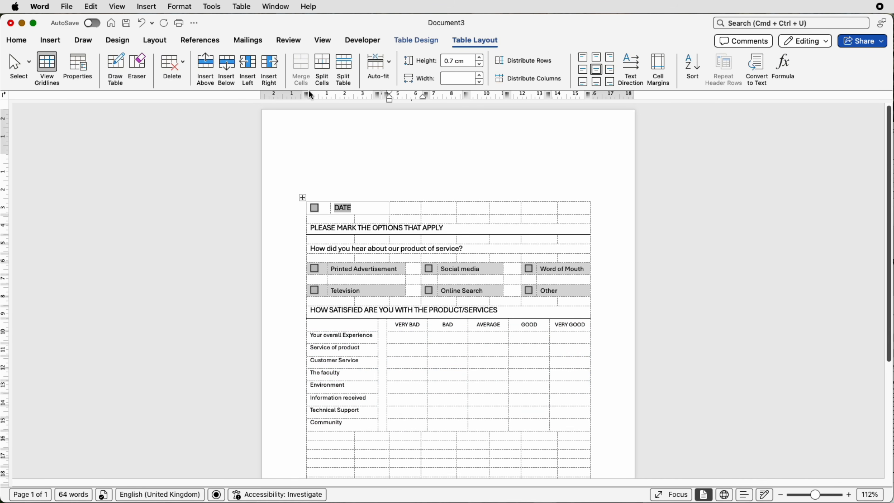
pyautogui.click(363, 40)
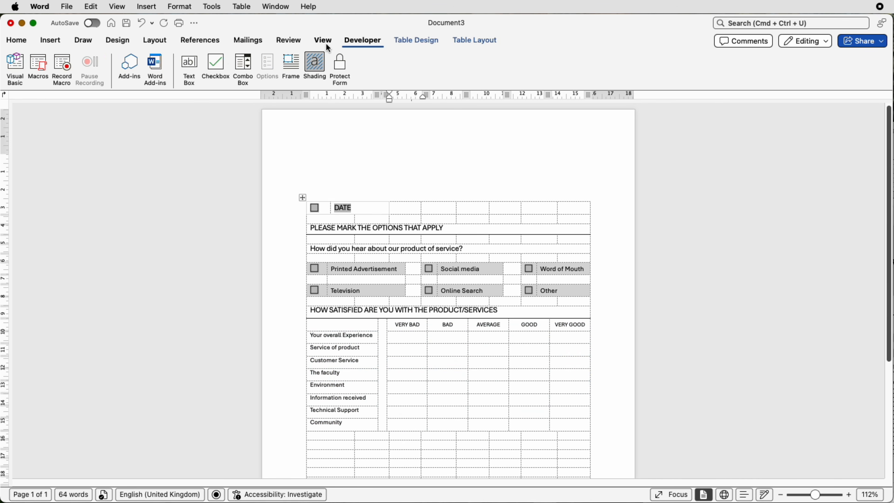
pyautogui.click(218, 65)
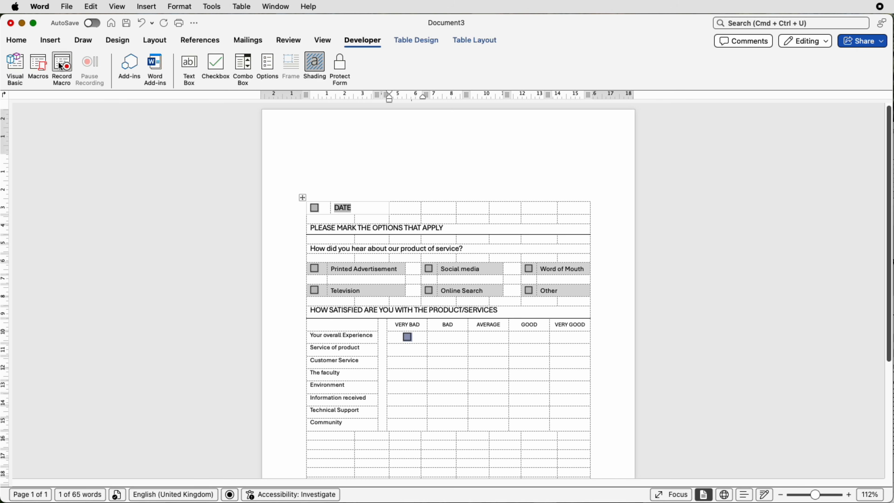
pyautogui.click(17, 41)
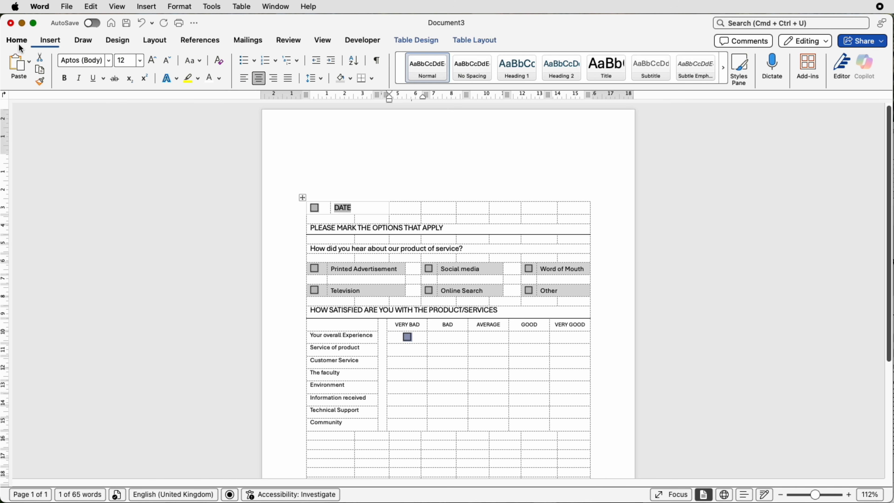
pyautogui.click(39, 73)
pyautogui.moveTo(565, 426); pyautogui.dragTo(414, 427)
pyautogui.press('super+v')
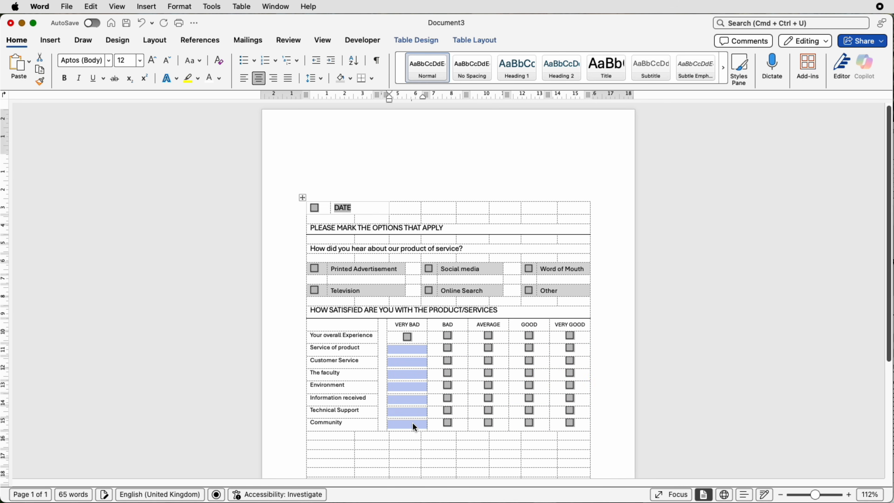
pyautogui.press('super+v')
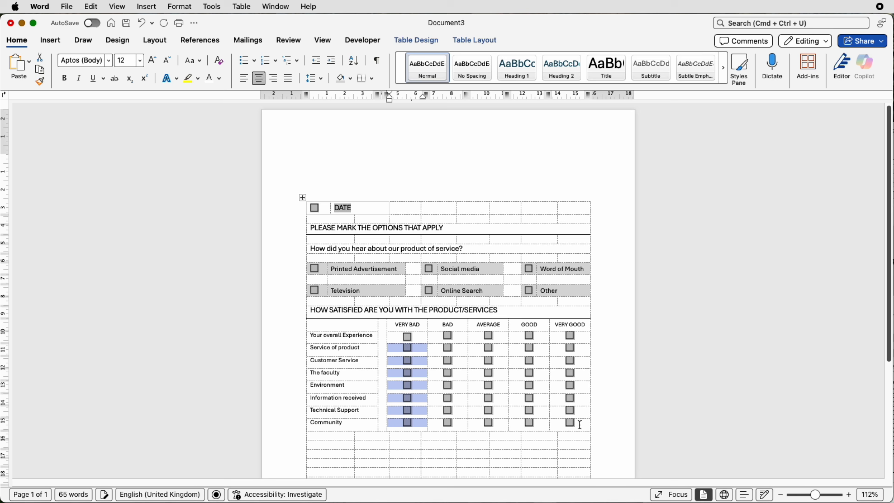
# - Centre the checkboxes horizontally and vertically in all rating cells
pyautogui.moveTo(580, 424); pyautogui.dragTo(407, 337)
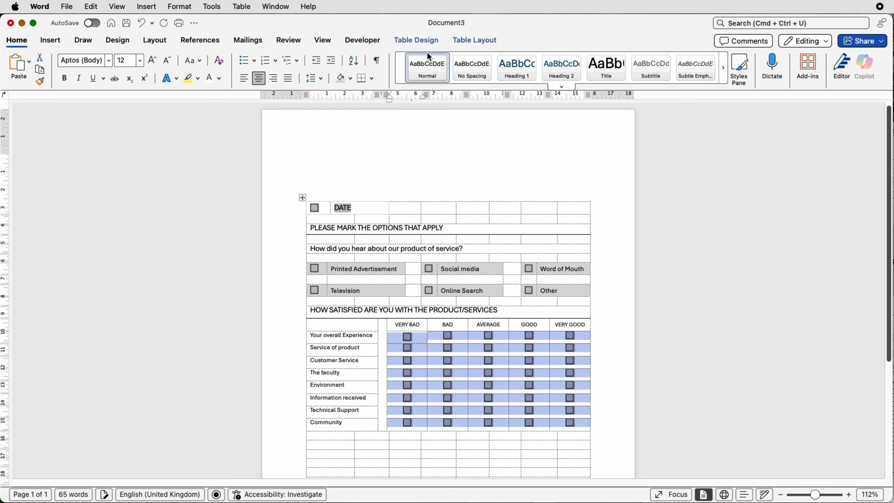
pyautogui.click(454, 40)
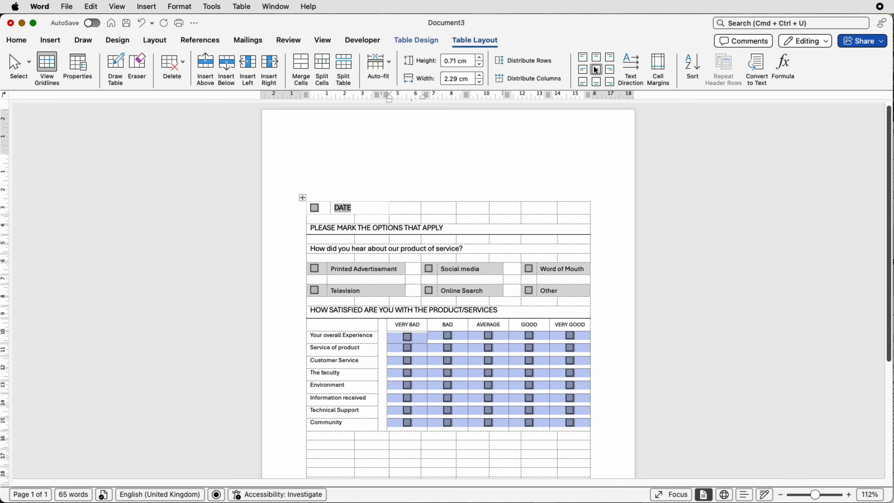
pyautogui.click(435, 363)
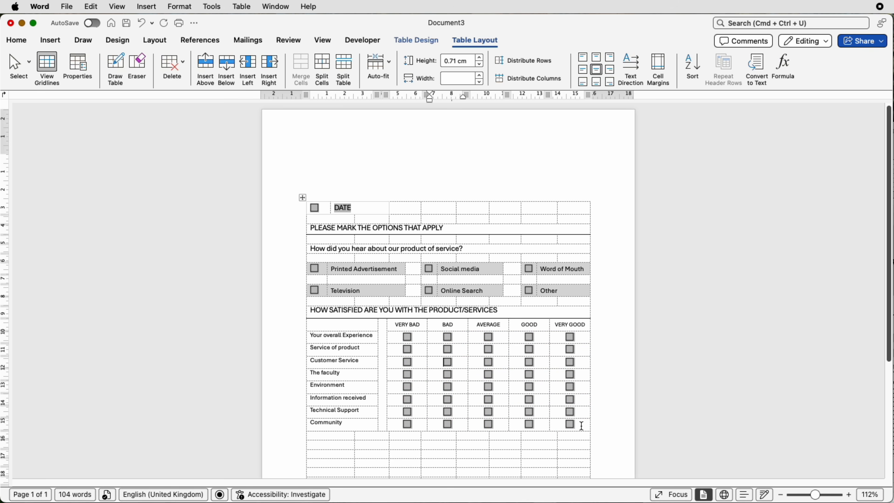
# - Set the border pen colour to white and apply ½ pt inside borders to all the rating checkbox cells
pyautogui.moveTo(581, 426); pyautogui.dragTo(396, 336)
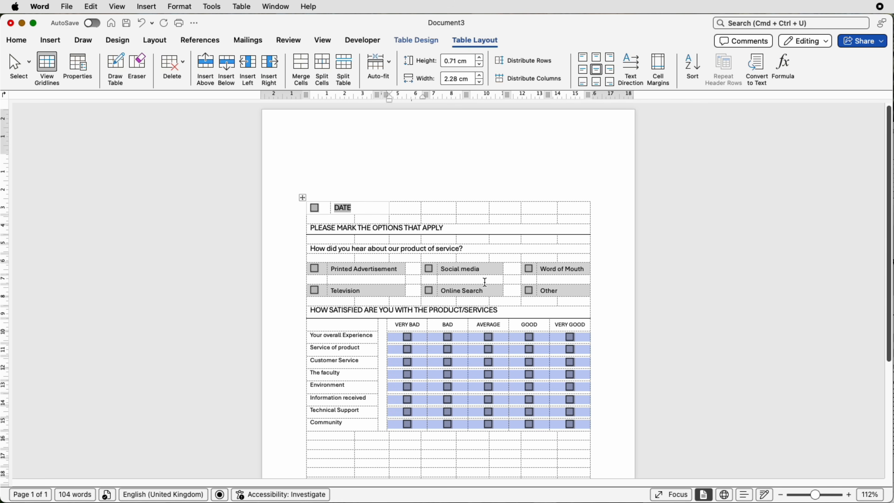
pyautogui.click(416, 41)
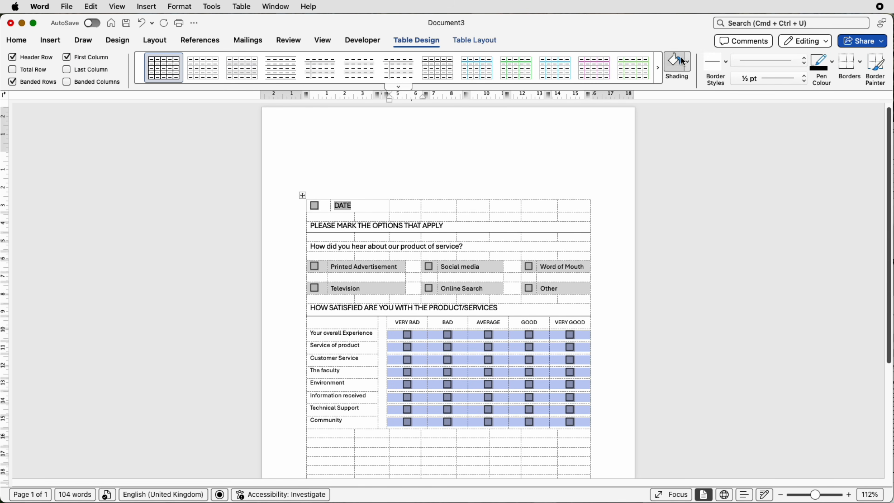
pyautogui.click(833, 68)
pyautogui.click(826, 134)
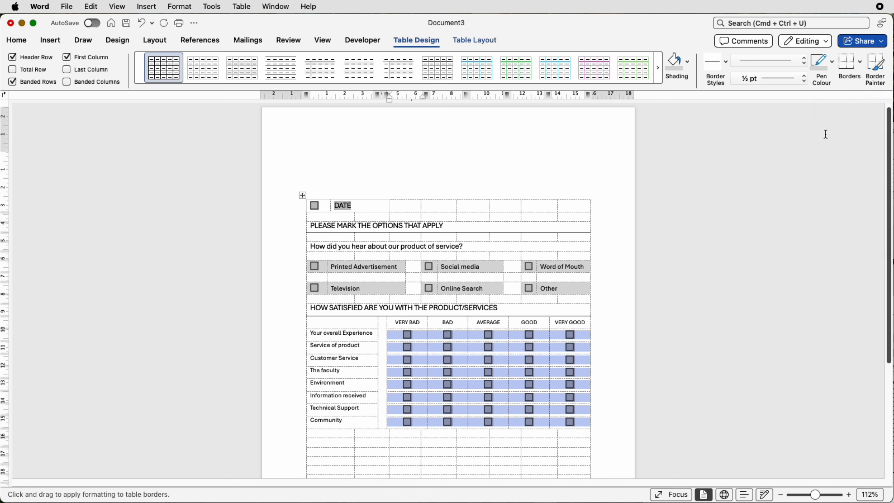
pyautogui.click(858, 68)
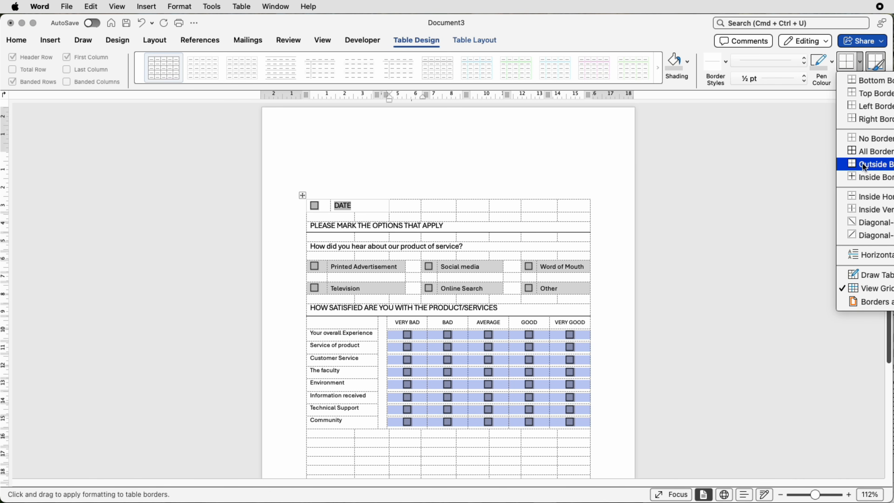
pyautogui.click(863, 173)
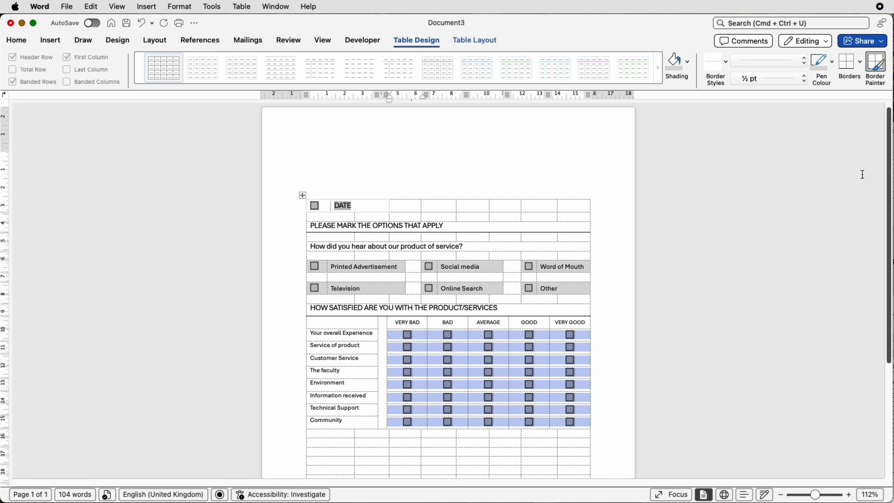
# - Hide the table gridlines to check the borders of the rating checkbox cells, and show the gridlines again
pyautogui.scroll(-1, 683, 353)
pyautogui.click(683, 354)
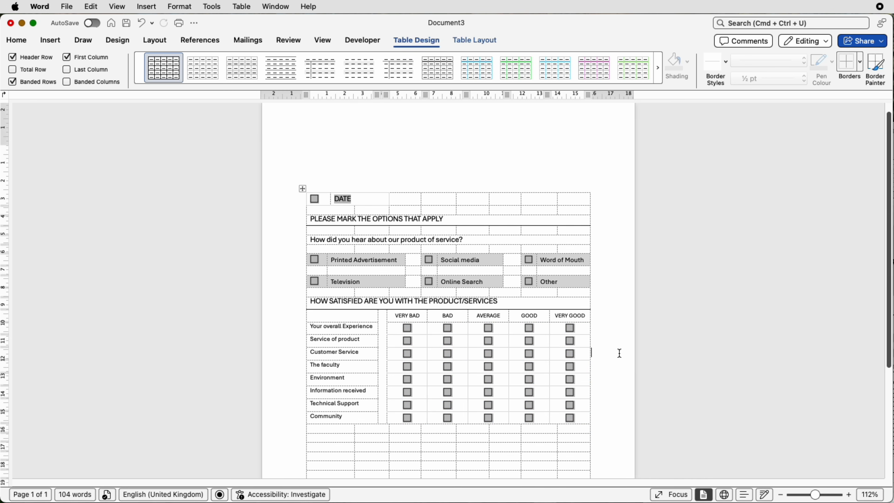
pyautogui.scroll(5, 595, 329)
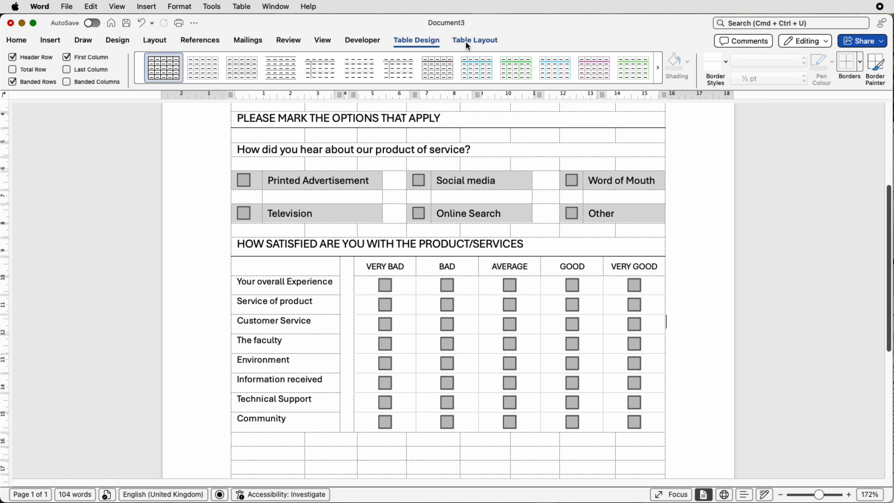
pyautogui.click(466, 42)
pyautogui.click(424, 43)
pyautogui.click(859, 63)
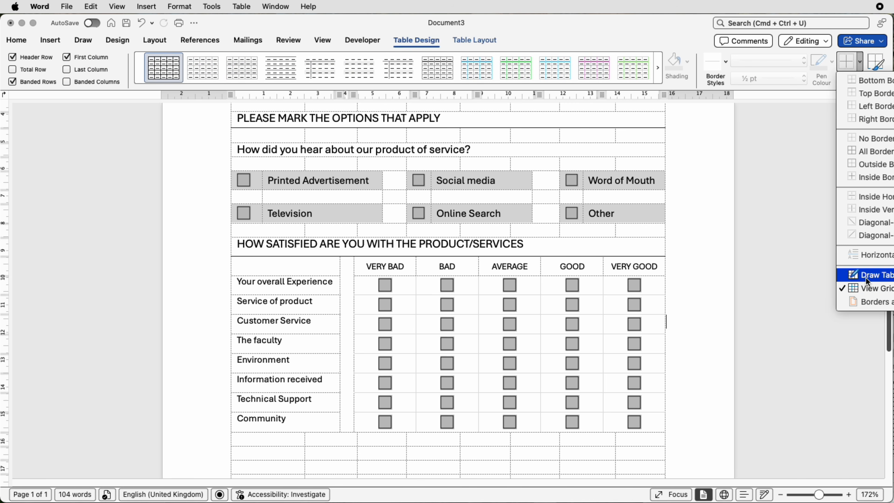
pyautogui.click(867, 288)
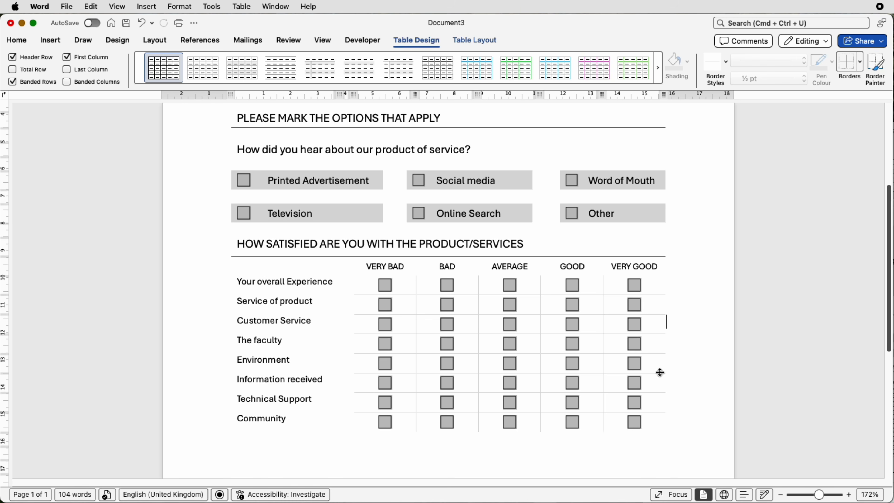
pyautogui.click(860, 64)
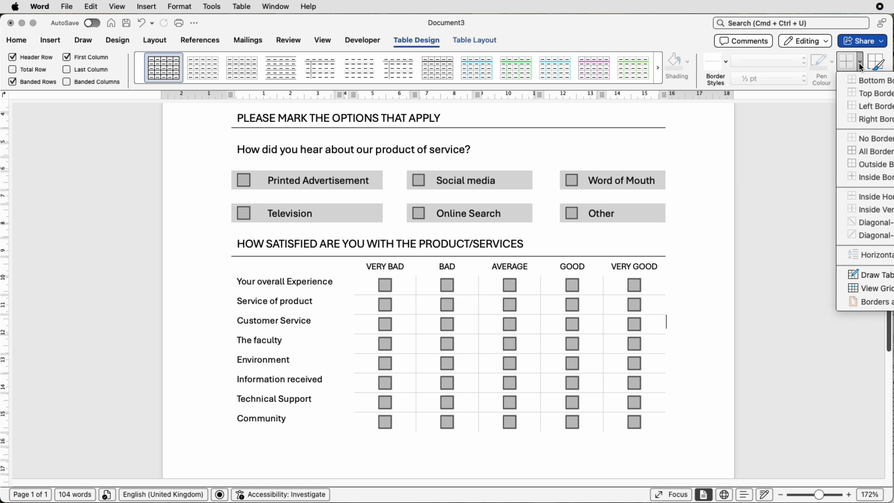
pyautogui.click(854, 288)
# - Merge the second empty row below the rating grid into one cell and enter the heading "DO YOU HAVE ANY FEEDBACK OR SUGGESTIONS?"
pyautogui.scroll(-4, 319, 315)
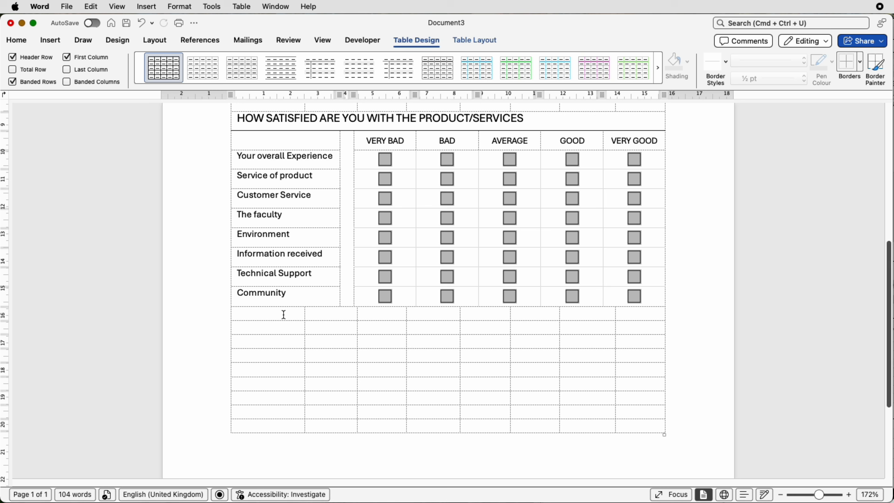
pyautogui.moveTo(282, 326); pyautogui.dragTo(636, 329)
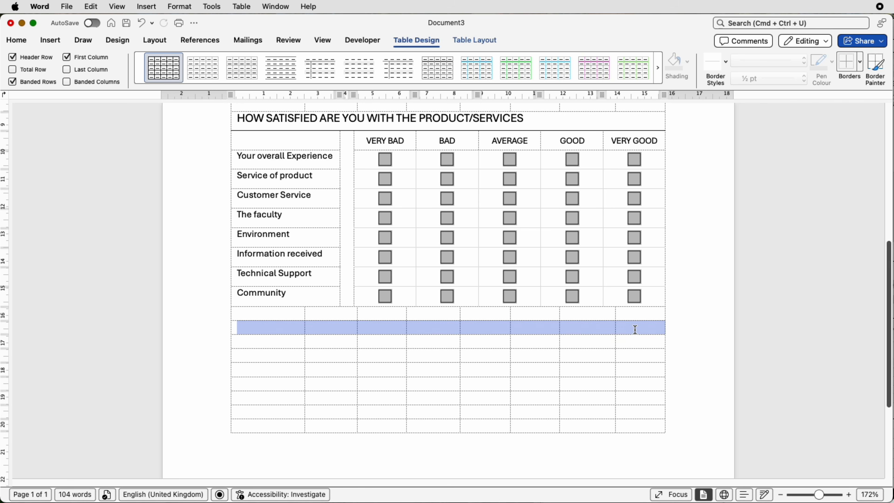
pyautogui.click(467, 37)
pyautogui.click(301, 68)
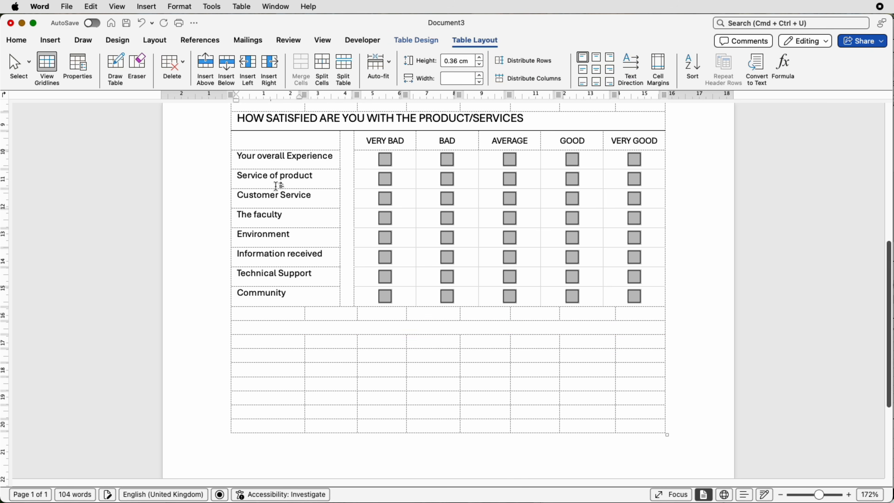
pyautogui.click(256, 328)
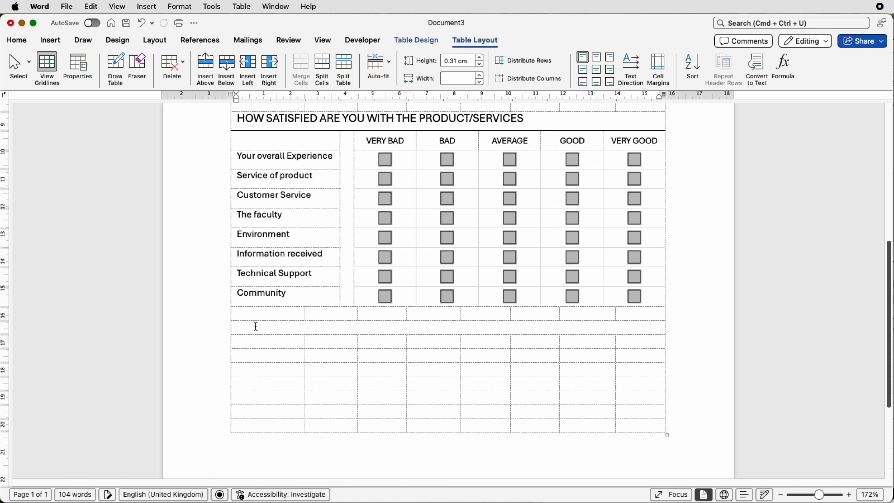
pyautogui.write('DO YOU HAVE ANY FEEDBACK OR SUGGESTIONS?')
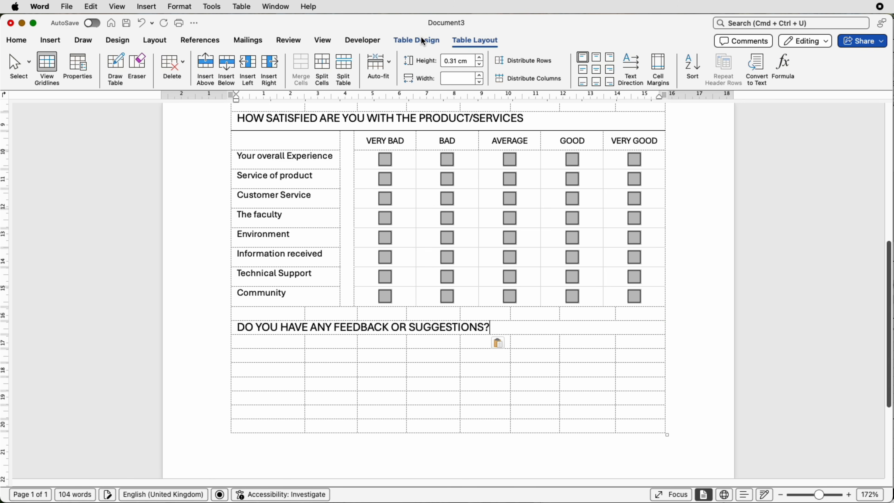
# - Set the border pen colour to black and apply a ½ pt bottom border to the feedback heading row
pyautogui.click(423, 41)
pyautogui.click(833, 67)
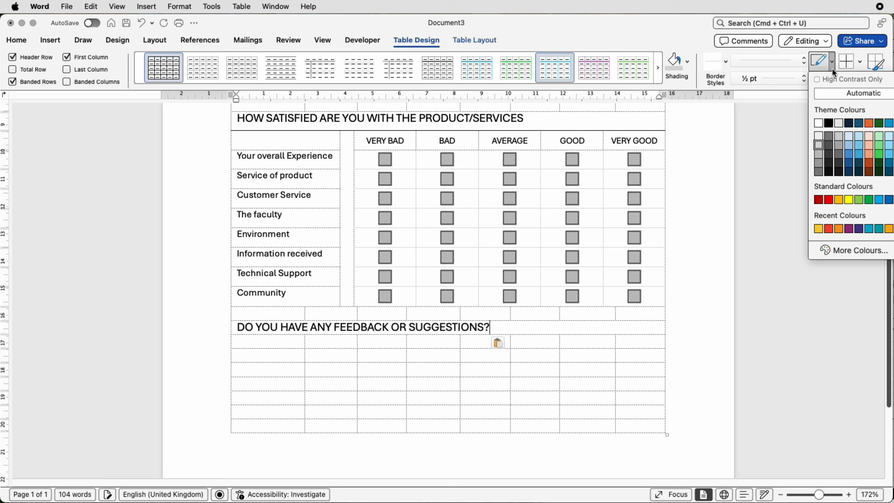
pyautogui.click(828, 123)
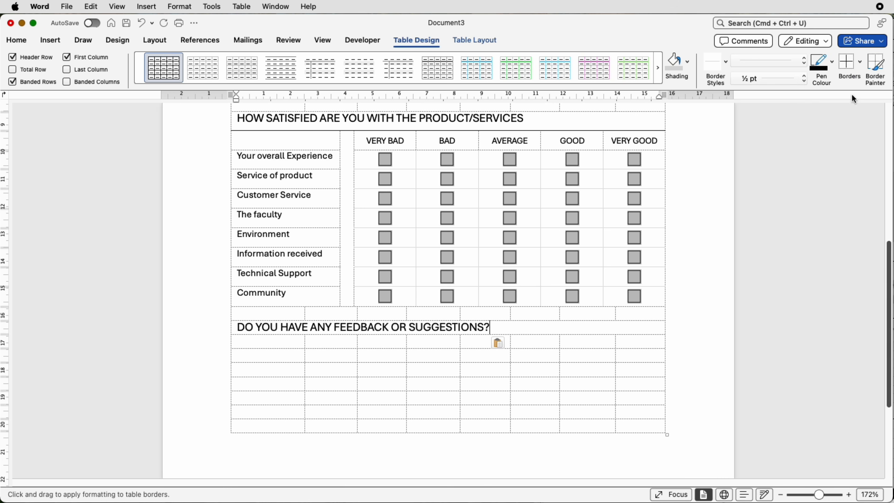
pyautogui.click(859, 70)
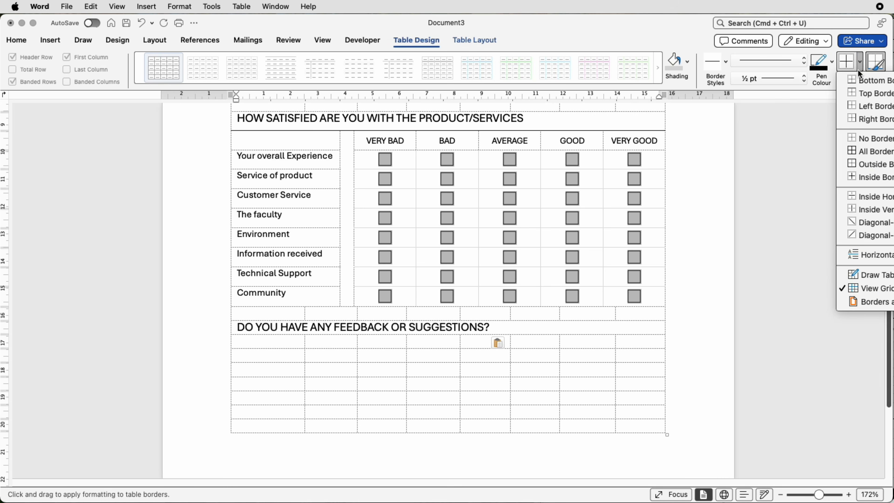
pyautogui.click(853, 82)
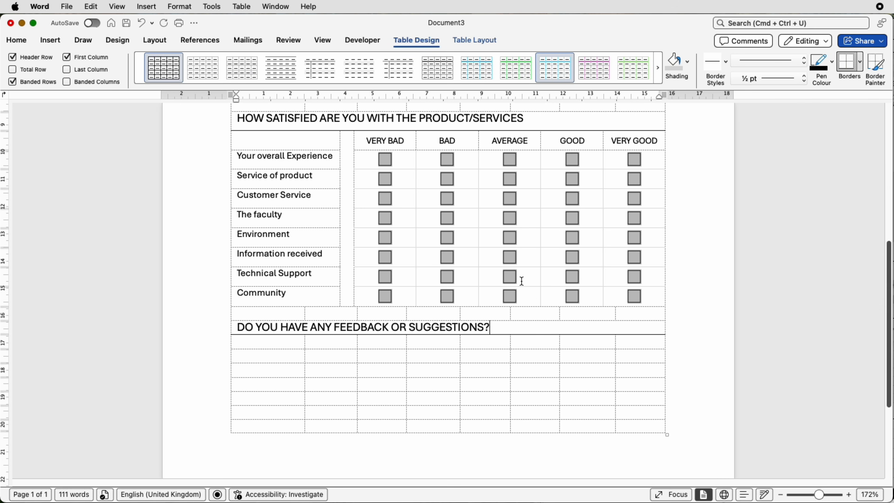
# - Set the height of the feedback heading row to 0.7 cm
pyautogui.click(469, 41)
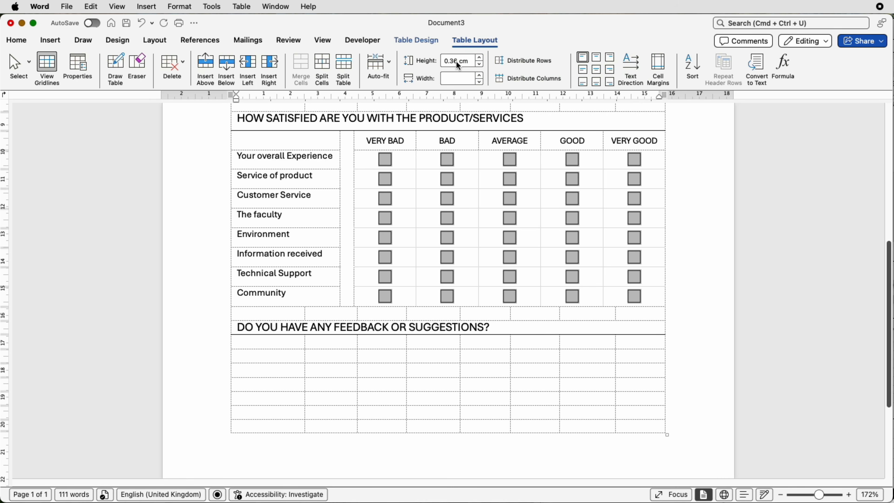
pyautogui.click(458, 63)
pyautogui.press('Return')
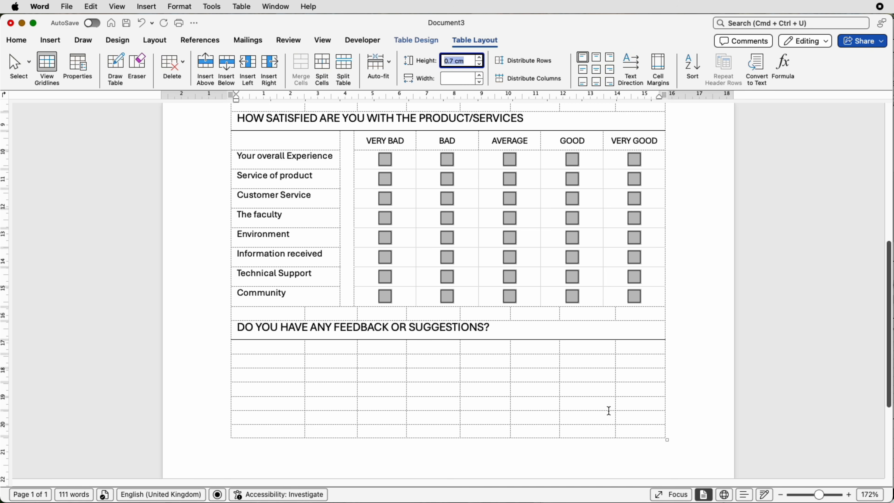
# - Merge the cells of each of the seven empty rows below the feedback heading into one full-width cell per row
pyautogui.moveTo(627, 348); pyautogui.dragTo(289, 343)
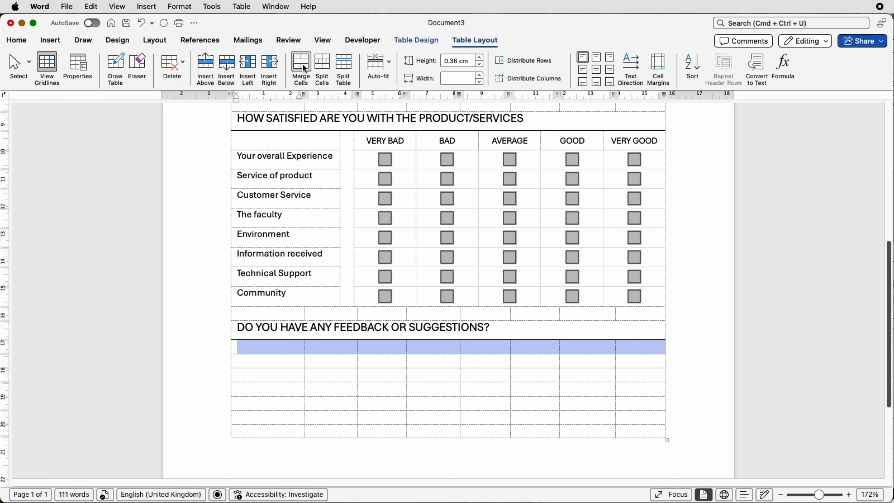
pyautogui.click(305, 67)
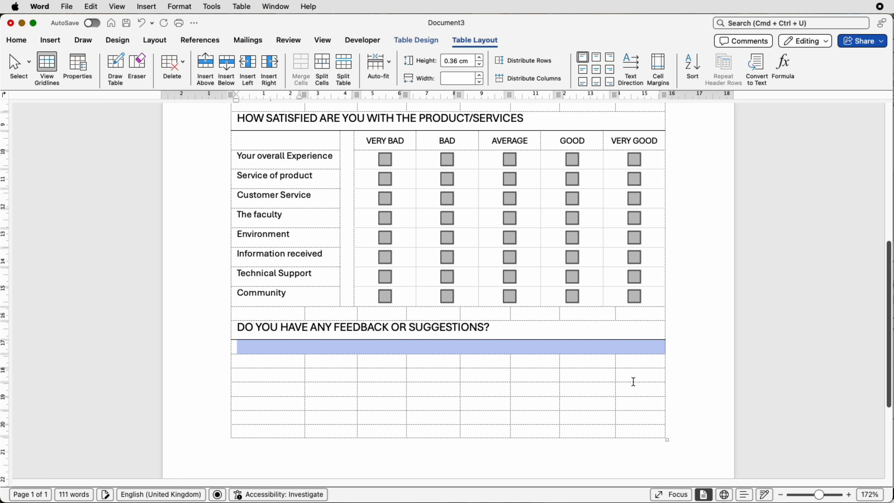
pyautogui.moveTo(630, 361); pyautogui.dragTo(286, 359)
pyautogui.click(300, 67)
pyautogui.click(301, 68)
pyautogui.moveTo(631, 375); pyautogui.dragTo(289, 389)
pyautogui.click(301, 69)
pyautogui.moveTo(629, 404); pyautogui.dragTo(288, 418)
pyautogui.click(300, 69)
pyautogui.click(299, 78)
pyautogui.moveTo(626, 430); pyautogui.dragTo(289, 431)
pyautogui.click(300, 70)
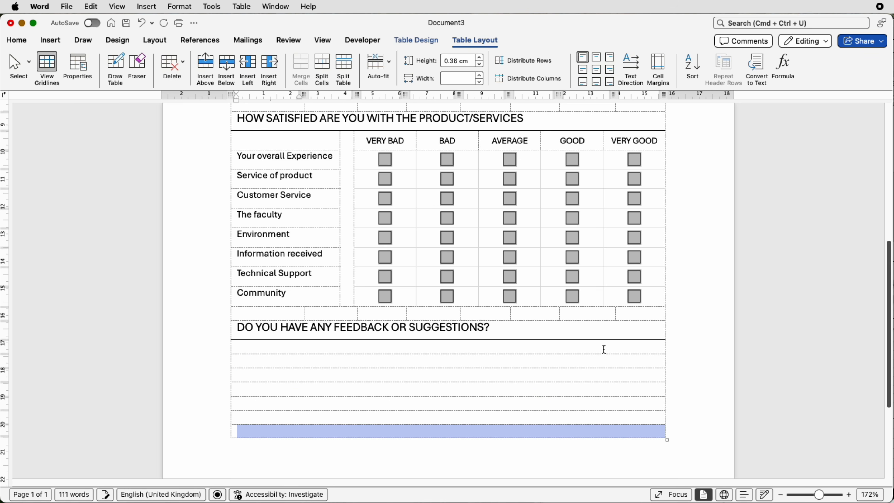
# - Set the height of all seven merged feedback rows to 0.7 cm
pyautogui.moveTo(604, 349); pyautogui.dragTo(604, 431)
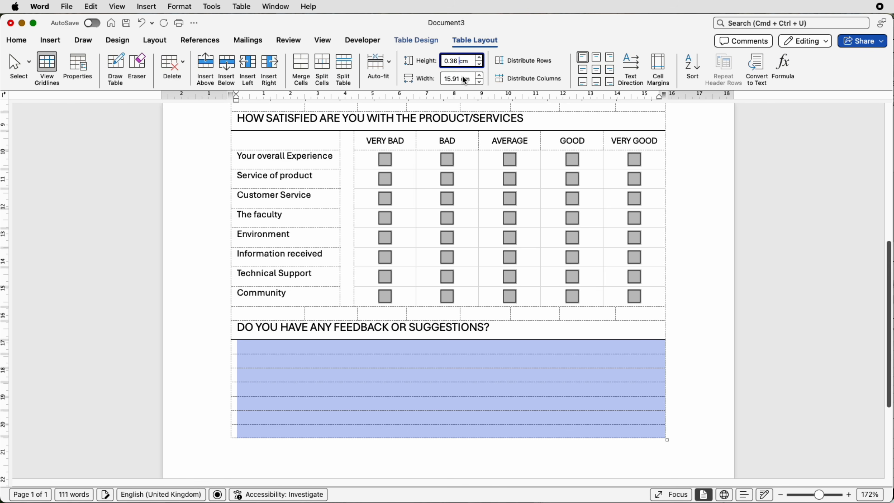
pyautogui.press('BackSpace')
pyautogui.press('BackSpace')
pyautogui.press('BackSpace')
pyautogui.press('BackSpace')
pyautogui.press('Return')
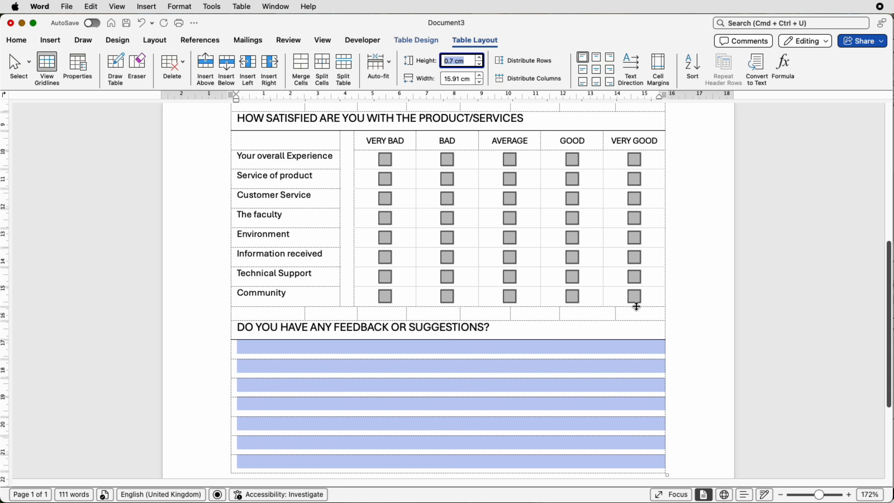
# - Set the border pen colour to light grey and apply ½ pt bottom and inside borders to the seven feedback rows
pyautogui.scroll(-5, 473, 329)
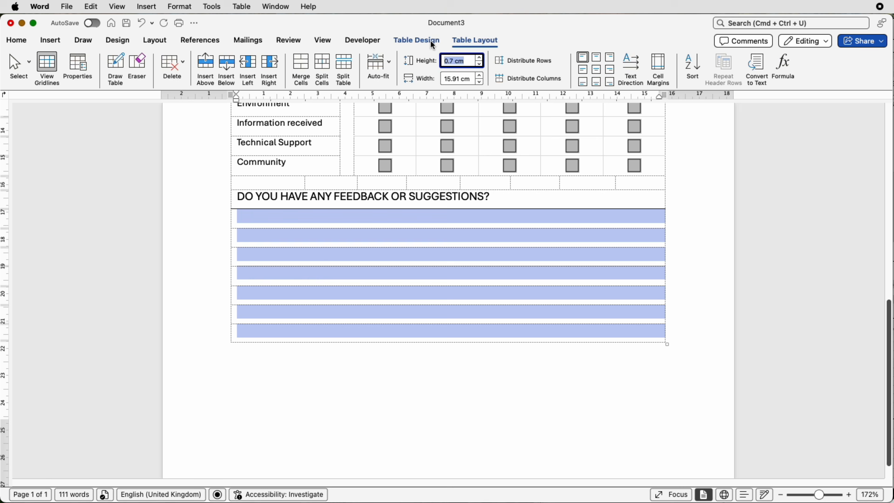
pyautogui.click(417, 41)
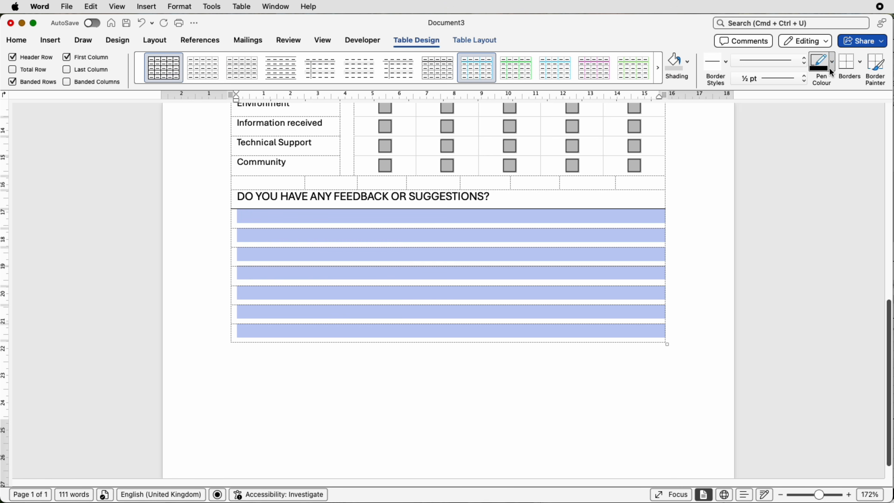
pyautogui.click(832, 62)
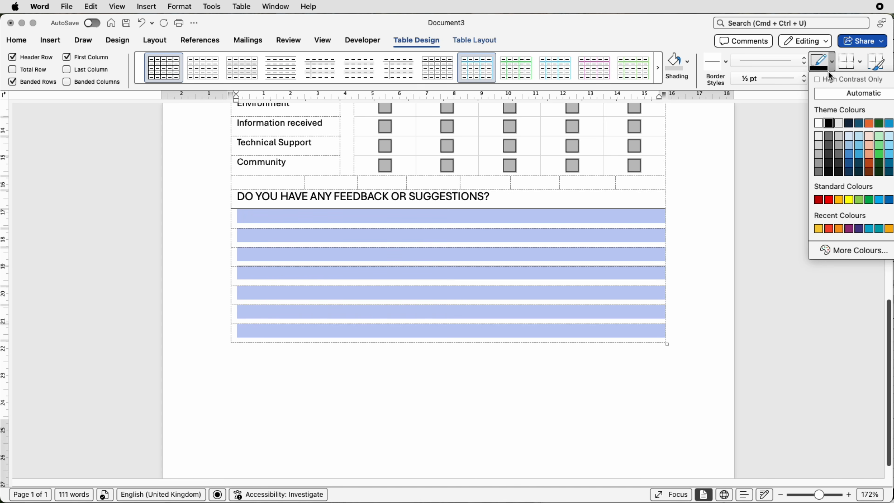
pyautogui.click(819, 145)
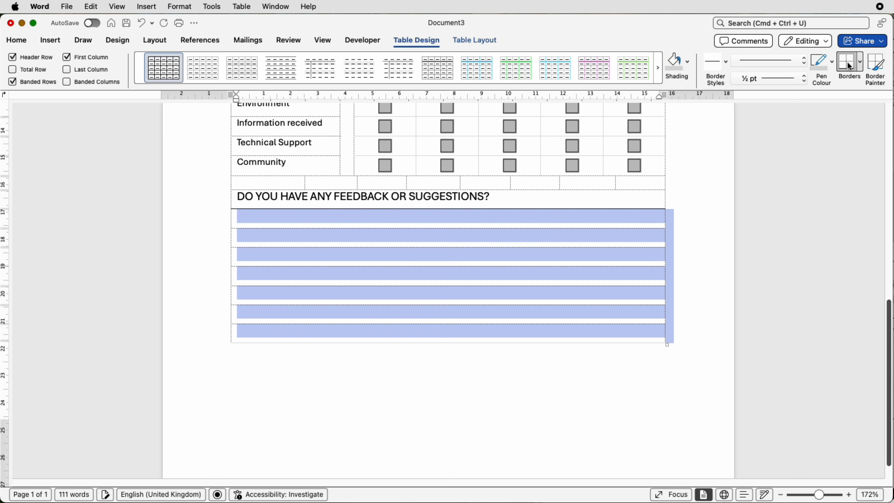
pyautogui.click(859, 66)
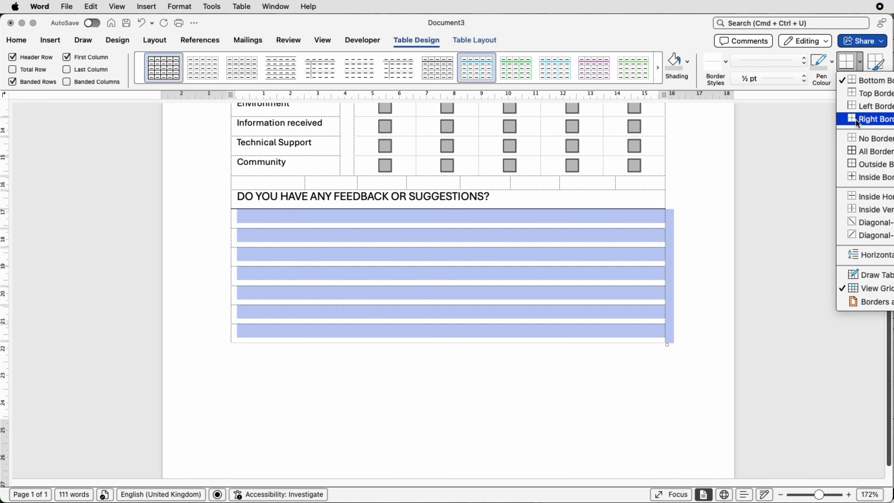
pyautogui.click(855, 177)
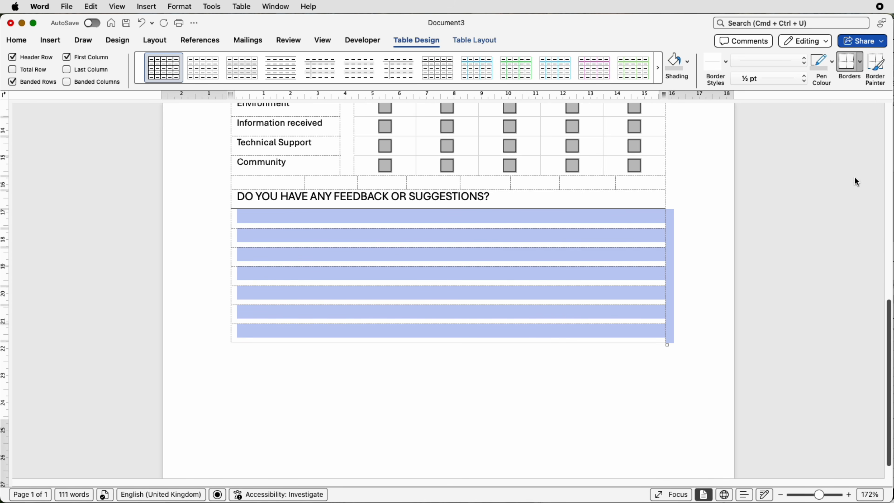
pyautogui.click(700, 198)
# - Hide the table gridlines and check the writing lines below the feedback heading
pyautogui.click(860, 63)
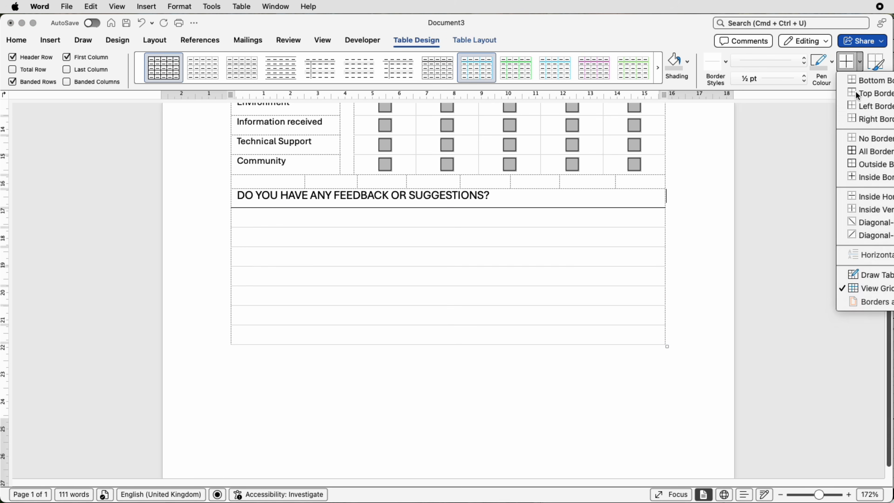
pyautogui.click(856, 289)
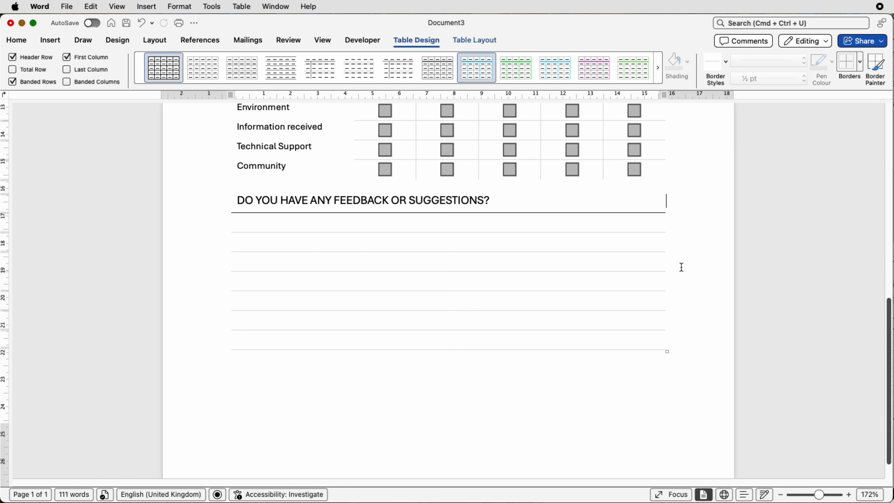
pyautogui.scroll(1, 680, 266)
pyautogui.scroll(-1, 311, 257)
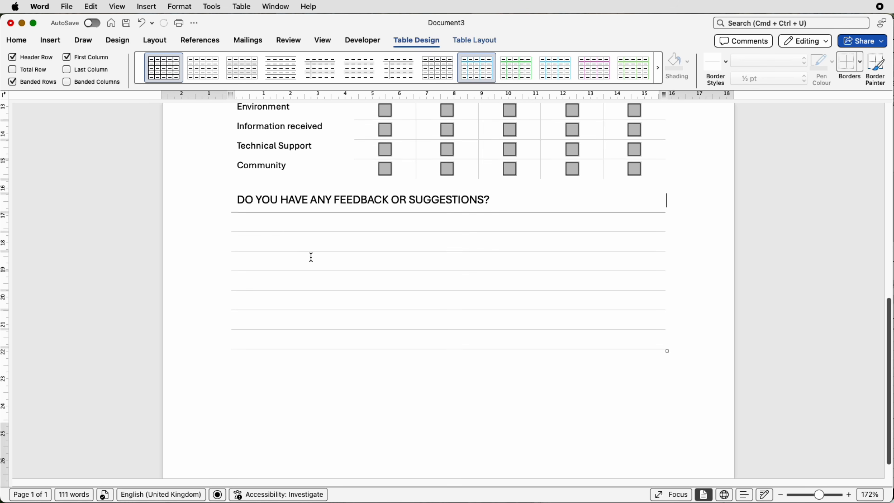
# - Align the content of all seven feedback rows to the centre left and place the cursor in the first row
pyautogui.click(282, 224)
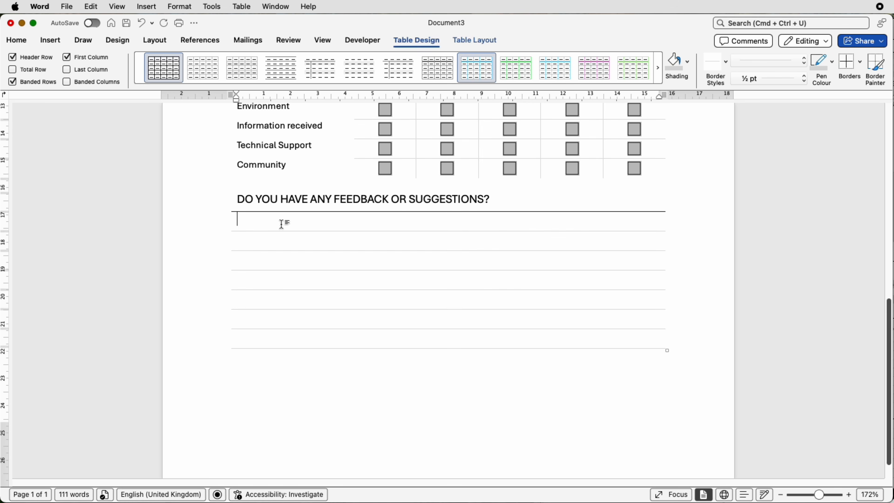
pyautogui.moveTo(257, 224); pyautogui.dragTo(354, 339)
pyautogui.scroll(-1, 354, 327)
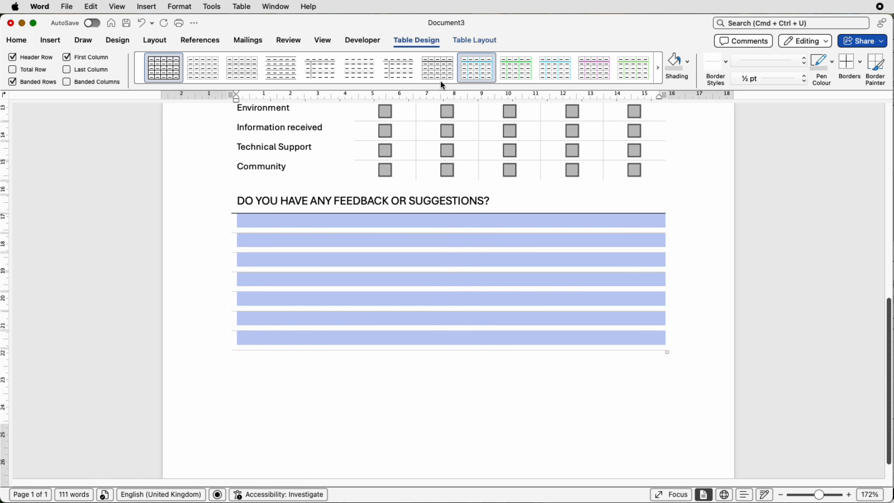
pyautogui.click(468, 40)
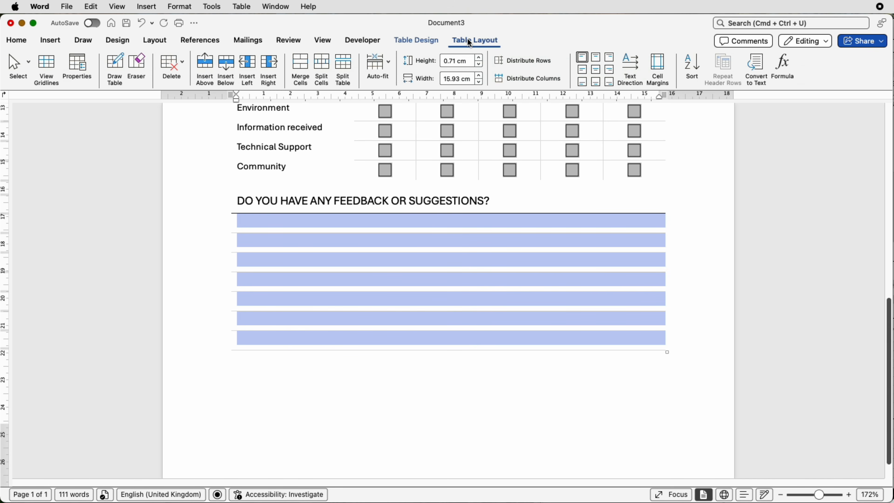
pyautogui.click(585, 70)
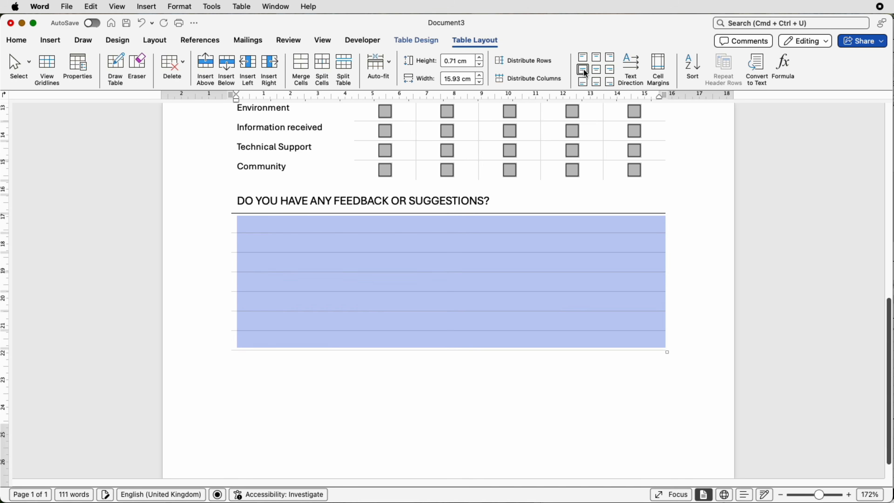
pyautogui.click(269, 223)
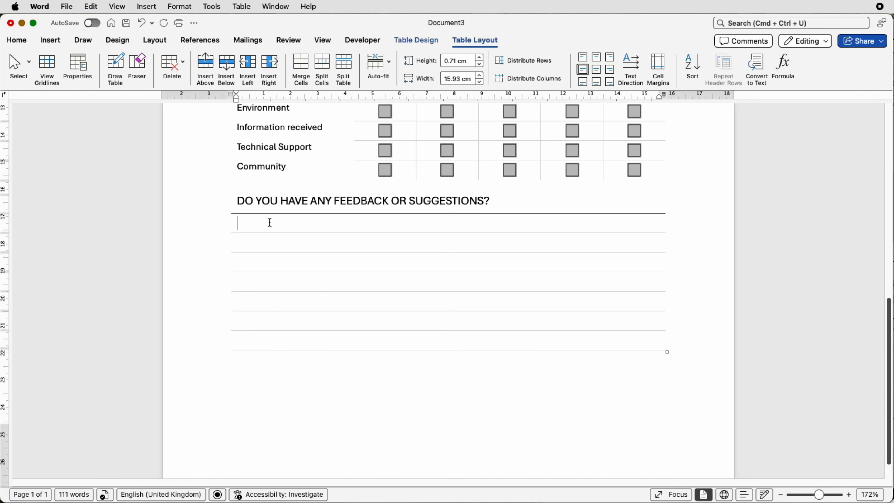
# - Insert a text form field in the first feedback row and review its maximum length option without changing it
pyautogui.click(362, 40)
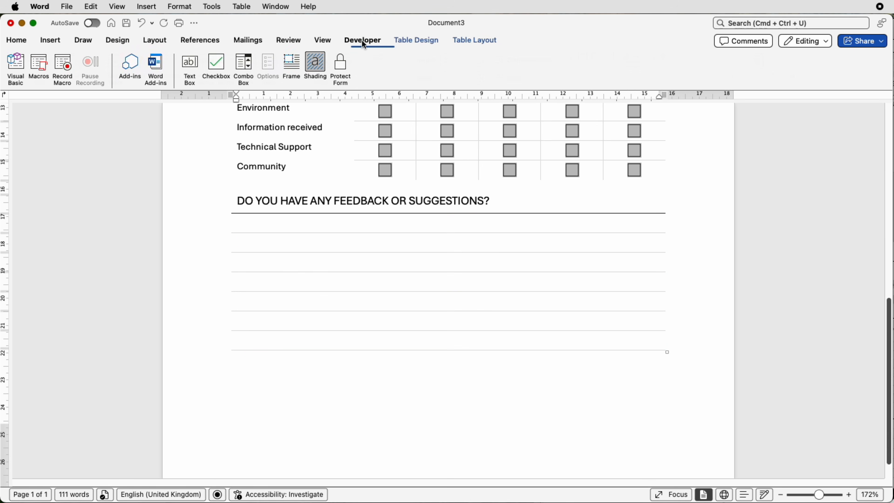
pyautogui.click(195, 66)
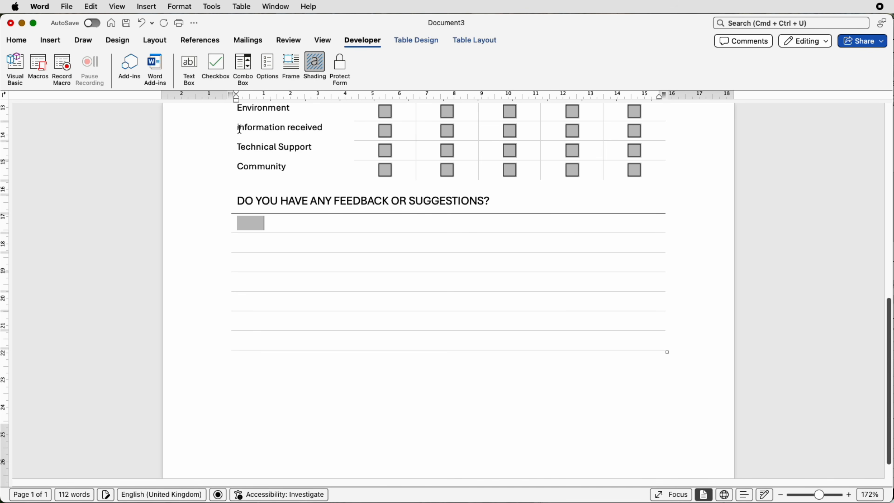
pyautogui.rightClick(255, 222)
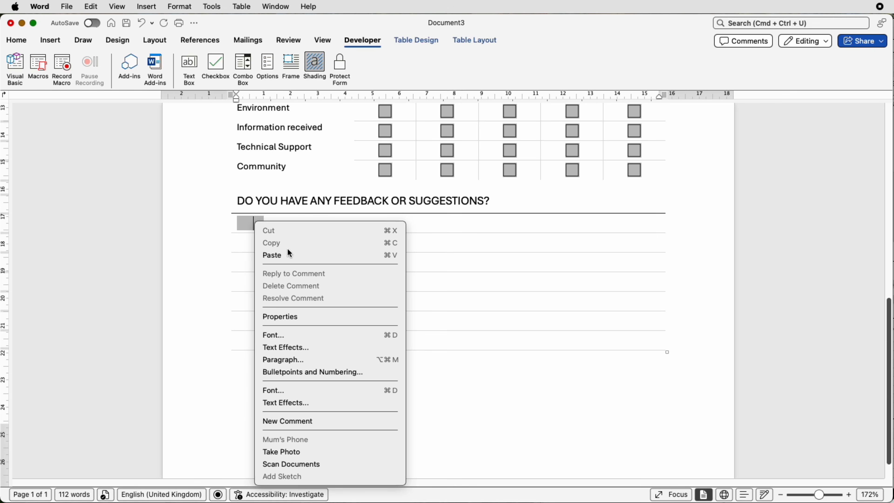
pyautogui.click(287, 317)
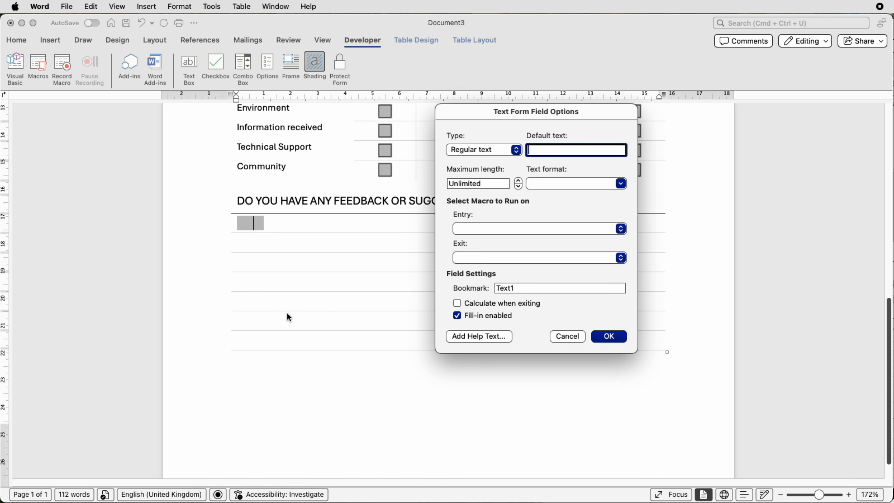
pyautogui.click(485, 185)
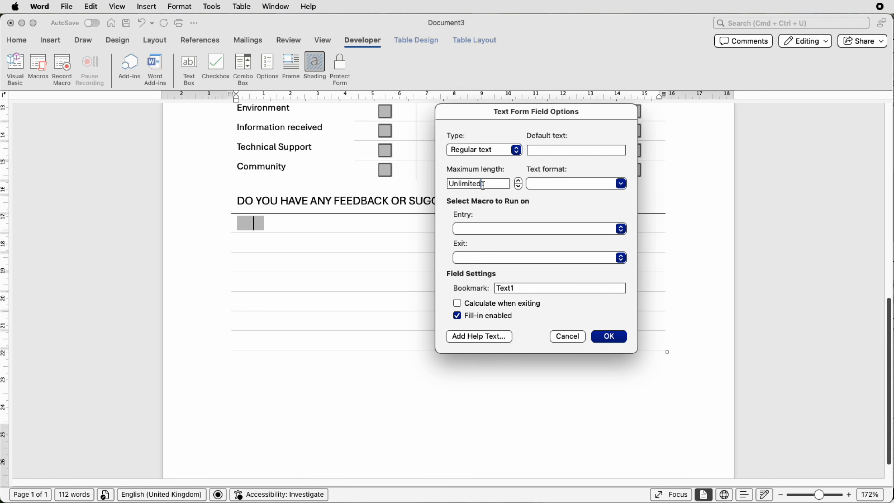
pyautogui.moveTo(485, 185); pyautogui.dragTo(449, 184)
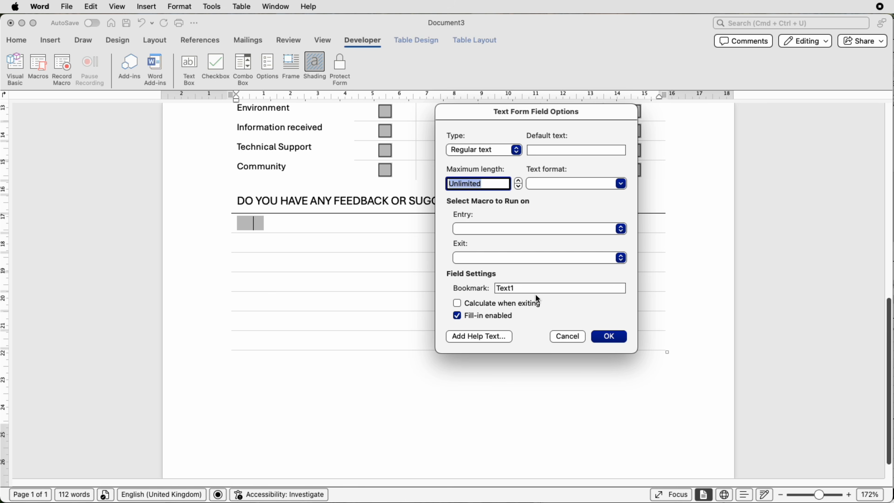
pyautogui.click(563, 338)
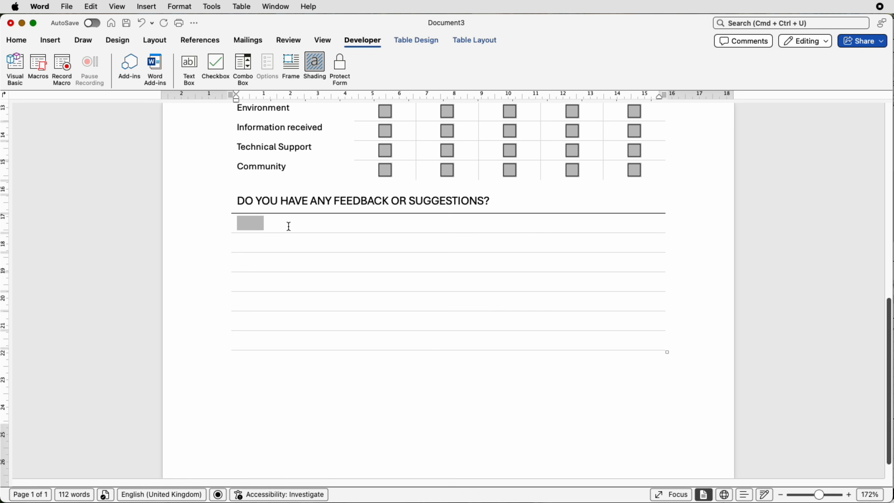
# - Try merging the seven feedback rows into one cell with its content aligned top left
pyautogui.moveTo(302, 229); pyautogui.dragTo(340, 324)
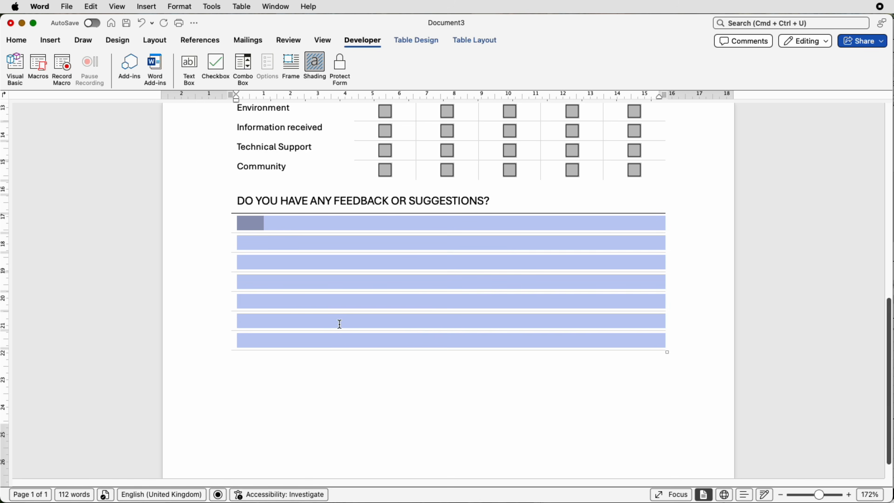
pyautogui.click(491, 39)
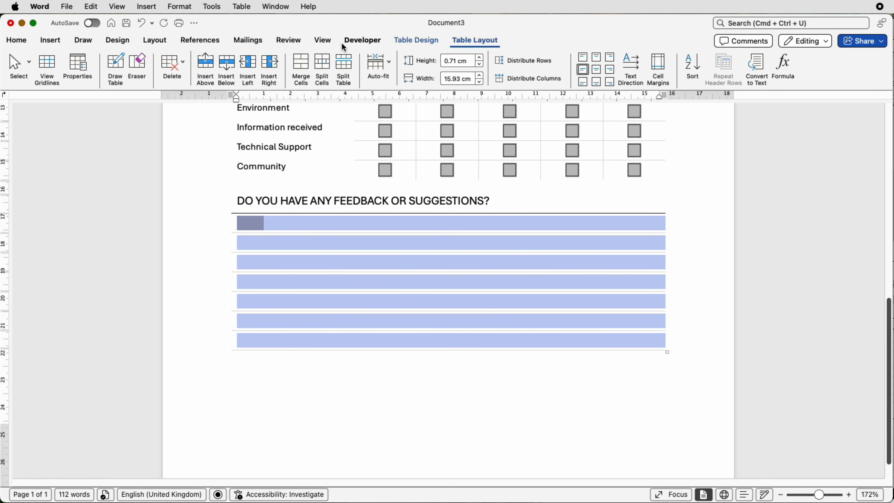
pyautogui.click(307, 66)
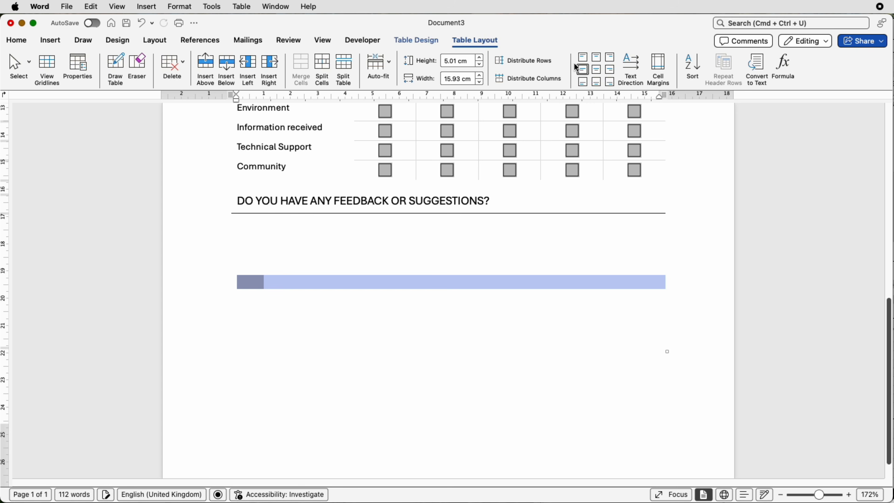
pyautogui.click(583, 60)
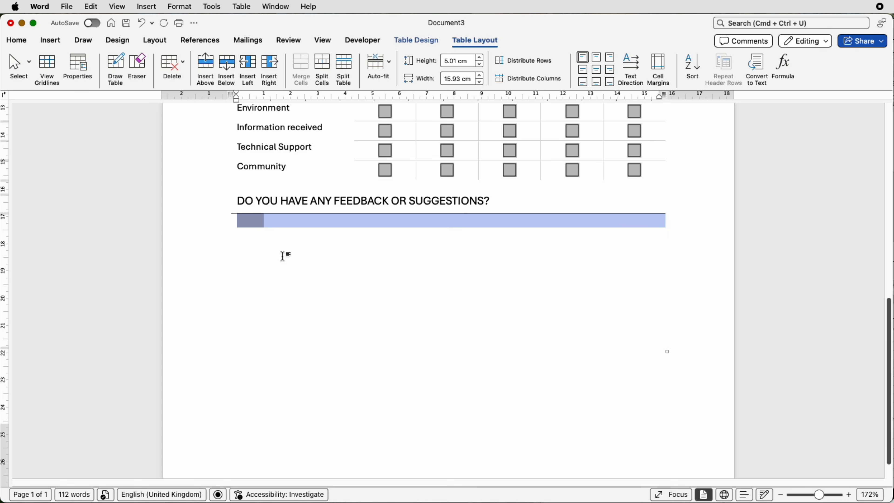
pyautogui.press('super+z')
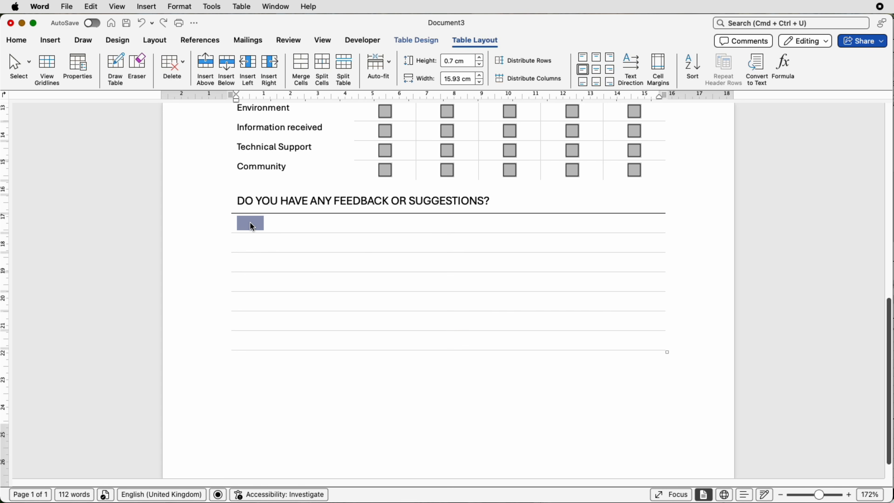
# - Copy the text form field from the first feedback row into the six rows below it
pyautogui.click(242, 221)
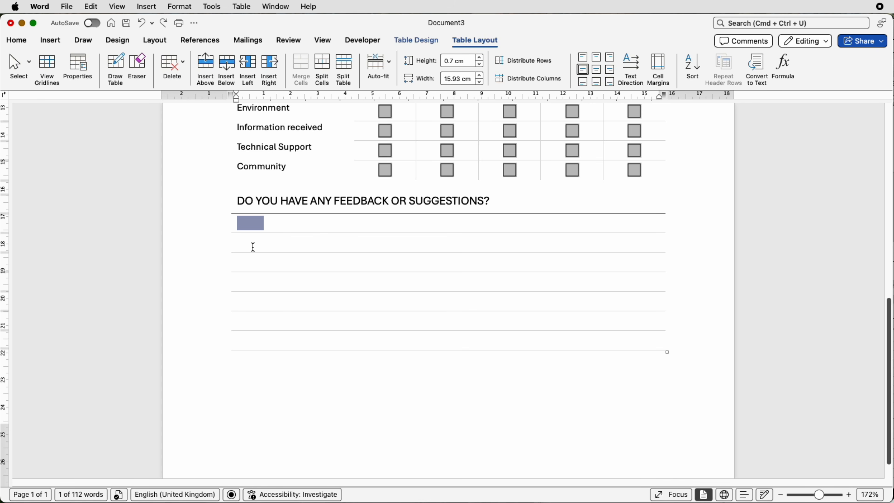
pyautogui.moveTo(253, 247); pyautogui.dragTo(253, 338)
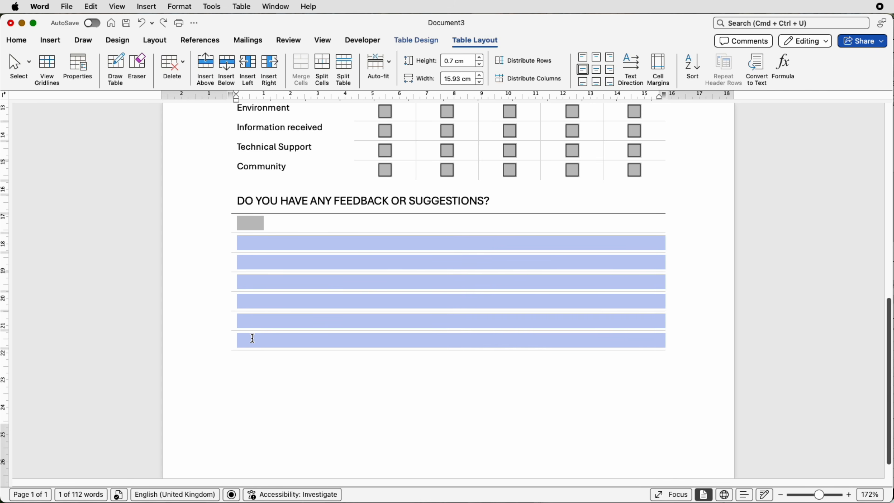
pyautogui.press('super+v')
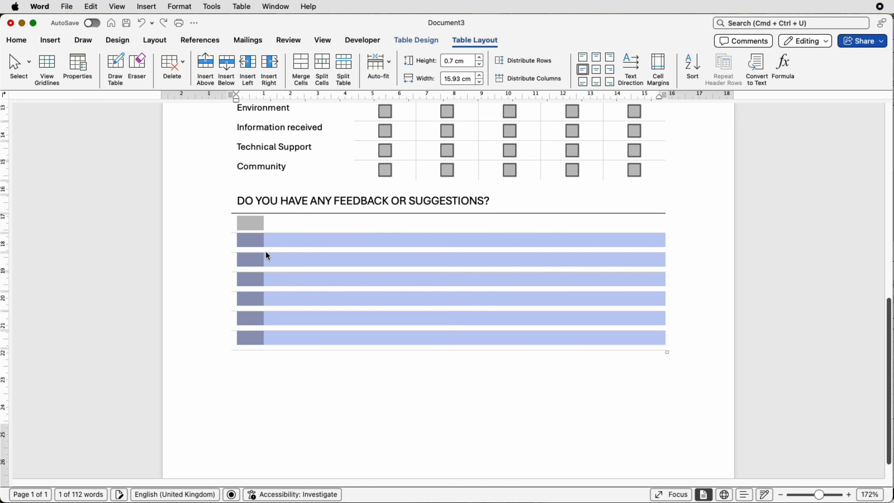
# - Show the gridlines of the whole questionnaire table
pyautogui.click(250, 224)
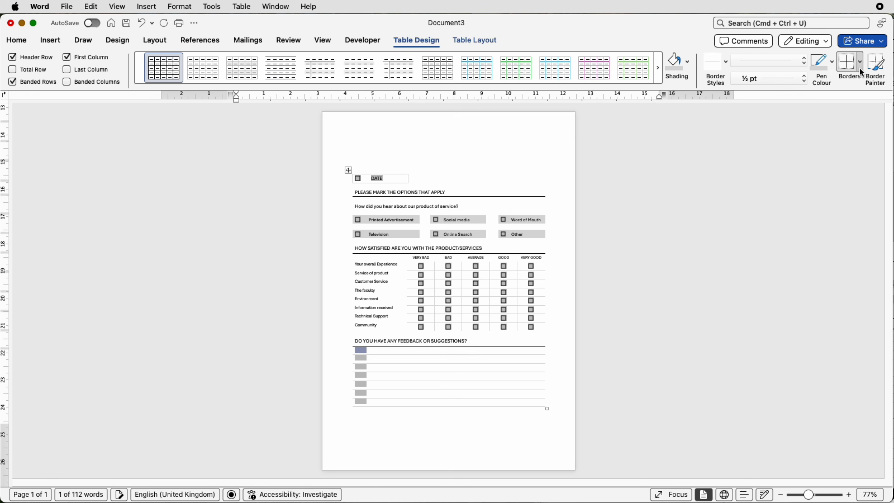
pyautogui.click(859, 63)
pyautogui.click(864, 289)
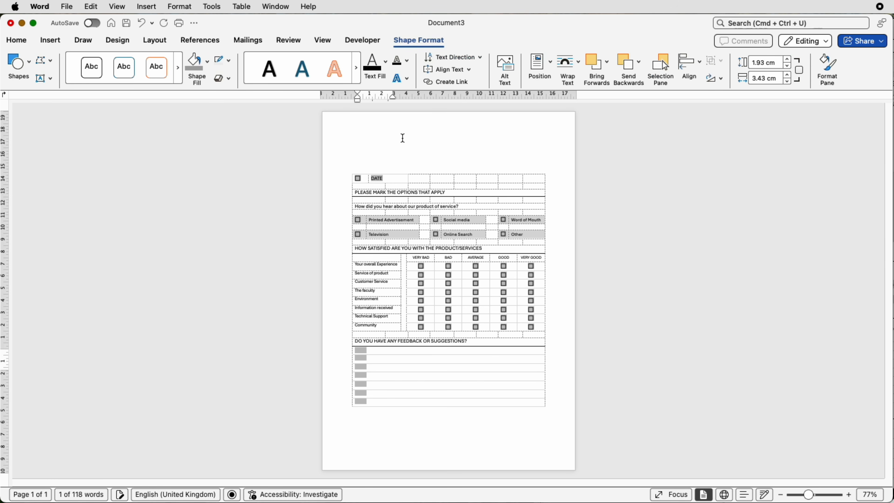
# - Draw a text box about 12.75 by 2.82 cm above the table with the centred two-line title "CUSTOMER QUESTIONNAIRE"
pyautogui.click(59, 38)
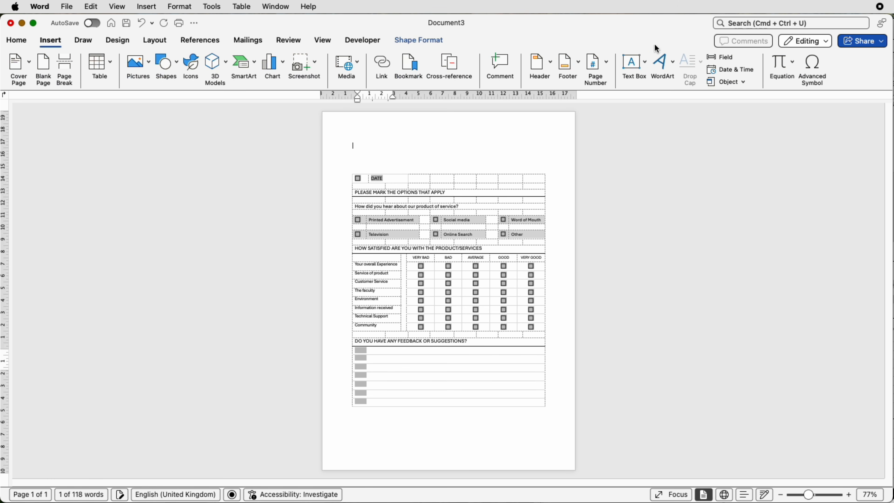
pyautogui.click(646, 65)
pyautogui.click(661, 80)
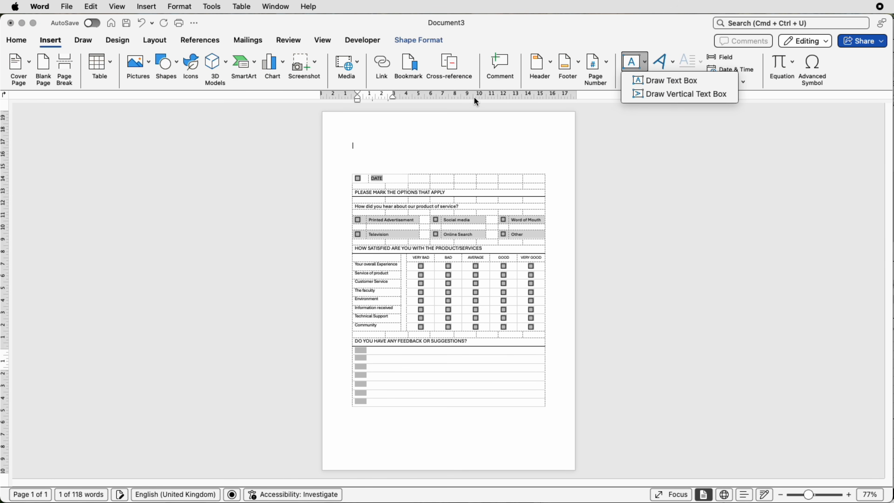
pyautogui.moveTo(374, 127)
pyautogui.mouseDown()
pyautogui.moveTo(468, 158)
pyautogui.moveTo(528, 160)
pyautogui.mouseUp()
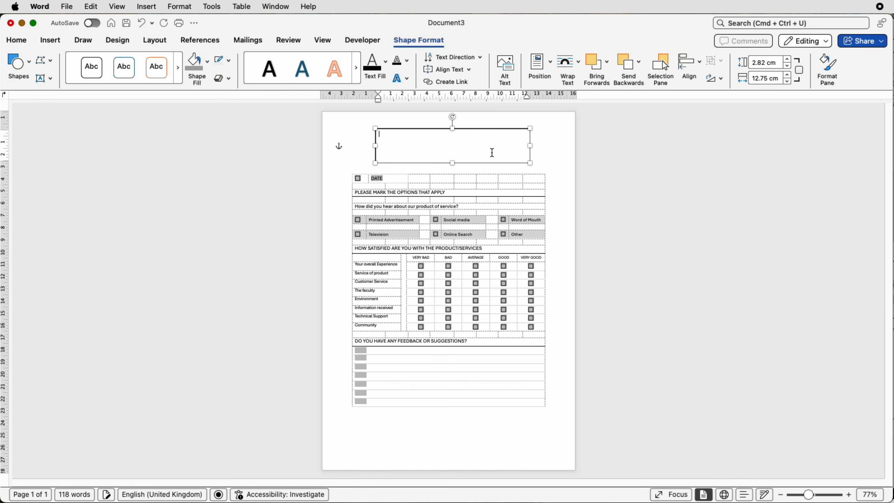
pyautogui.write('CUSTOMER QUESTIONNAIRE')
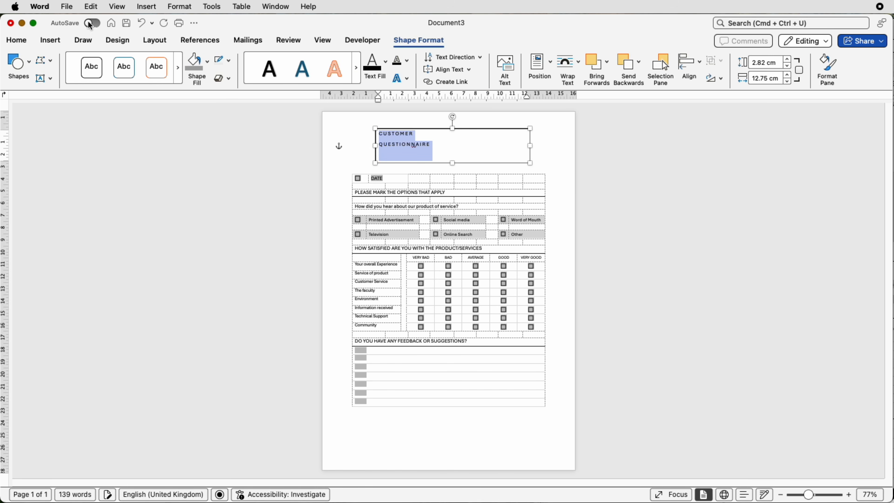
pyautogui.click(17, 40)
pyautogui.click(260, 80)
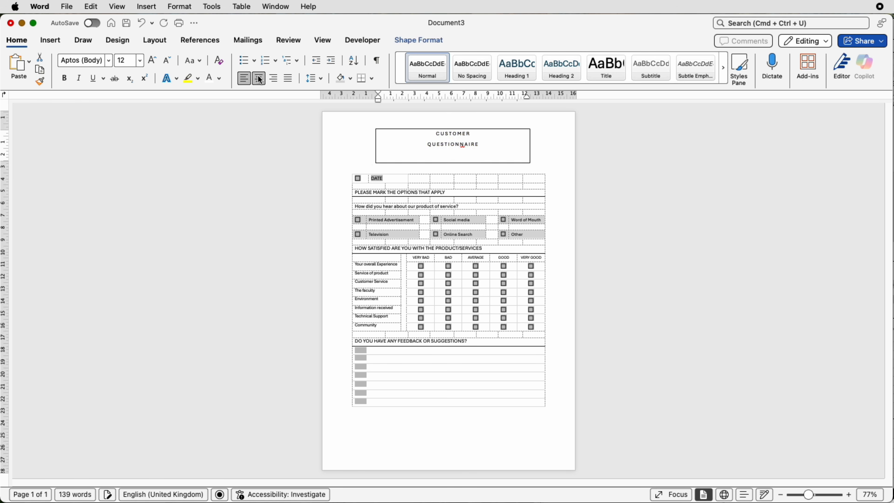
# - Remove the outline and the fill from the title text box
pyautogui.click(411, 42)
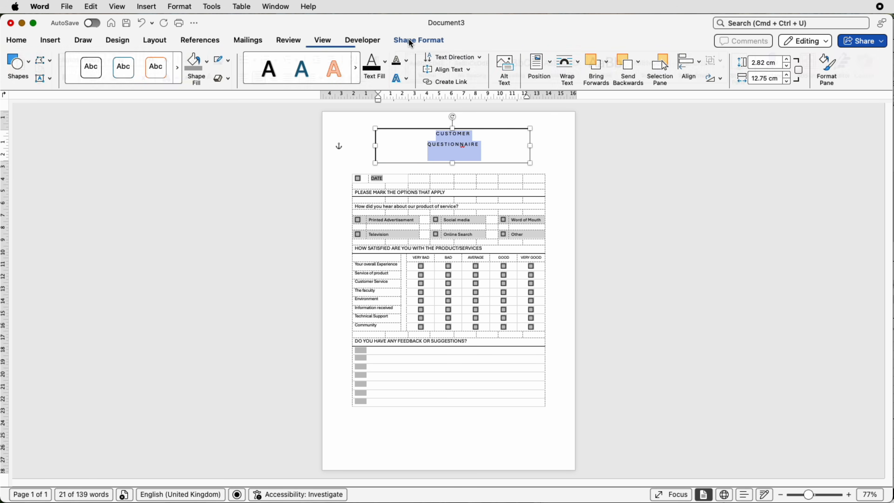
pyautogui.click(232, 64)
pyautogui.click(237, 87)
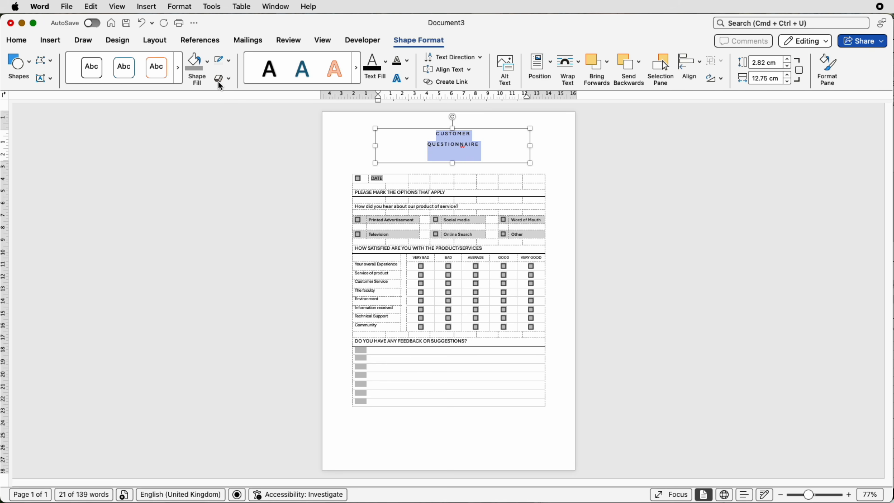
pyautogui.click(207, 61)
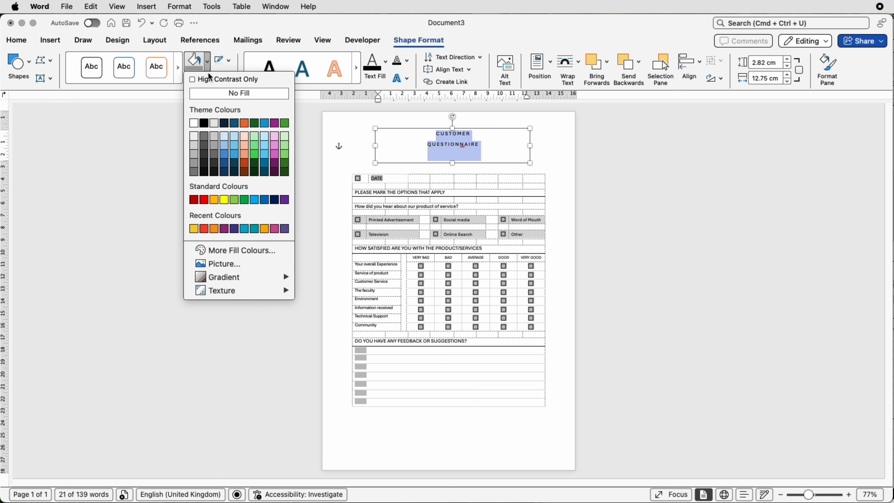
pyautogui.click(216, 95)
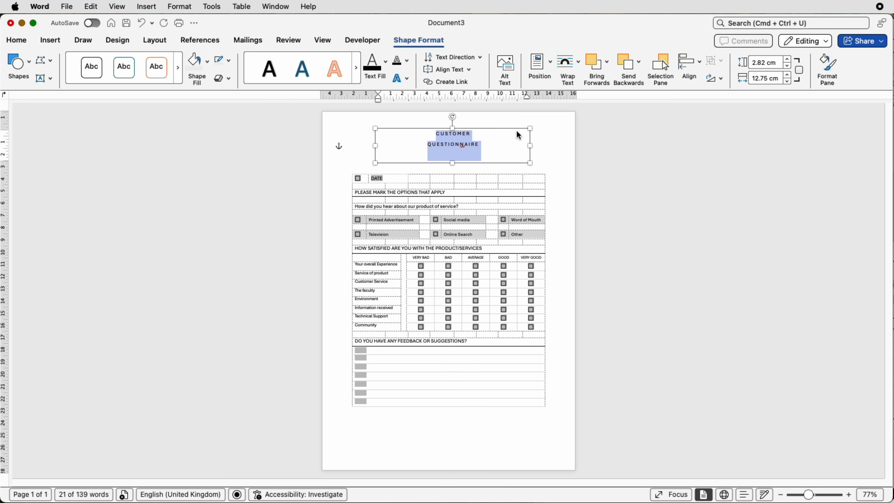
# - Enlarge the title text to font size 20
pyautogui.click(14, 41)
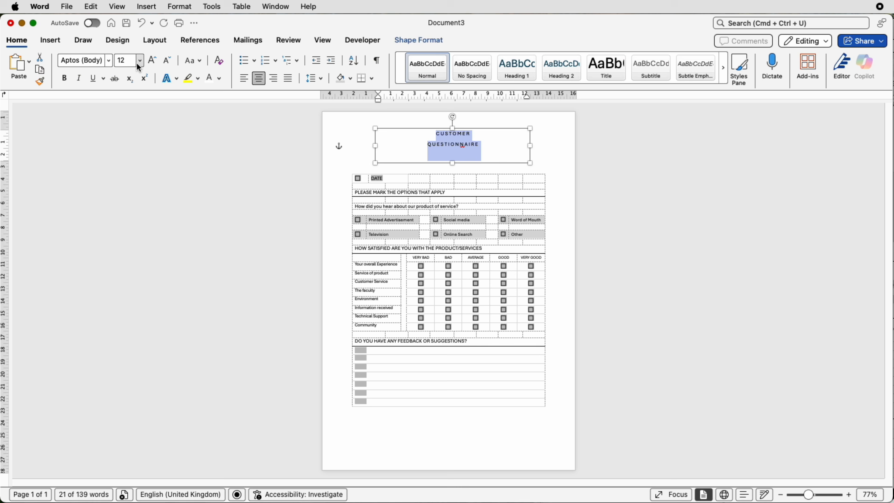
pyautogui.click(153, 65)
pyautogui.click(153, 65)
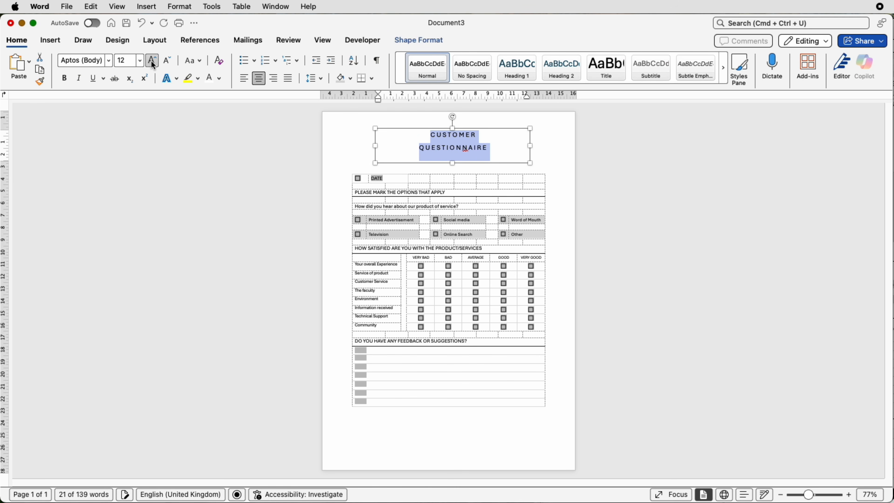
pyautogui.click(152, 65)
pyautogui.click(152, 65)
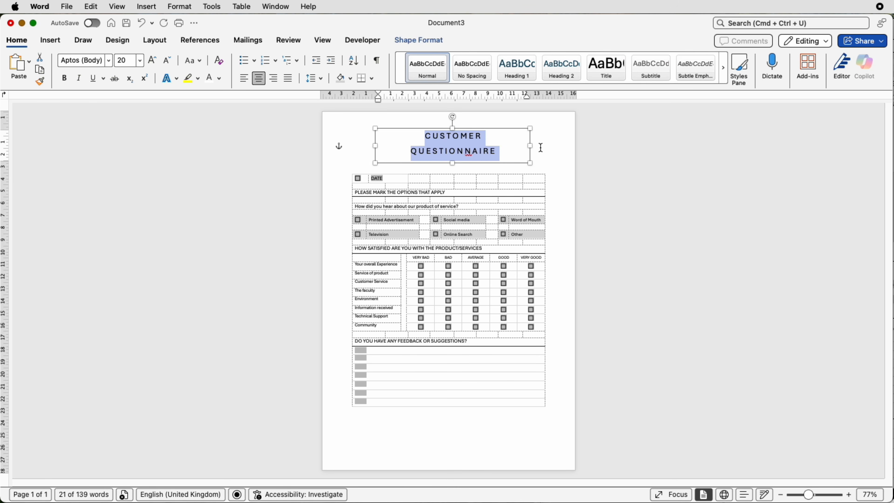
# - Narrow the title text box to fit its text and align it to the centre between the page margins
pyautogui.moveTo(532, 148); pyautogui.dragTo(479, 148)
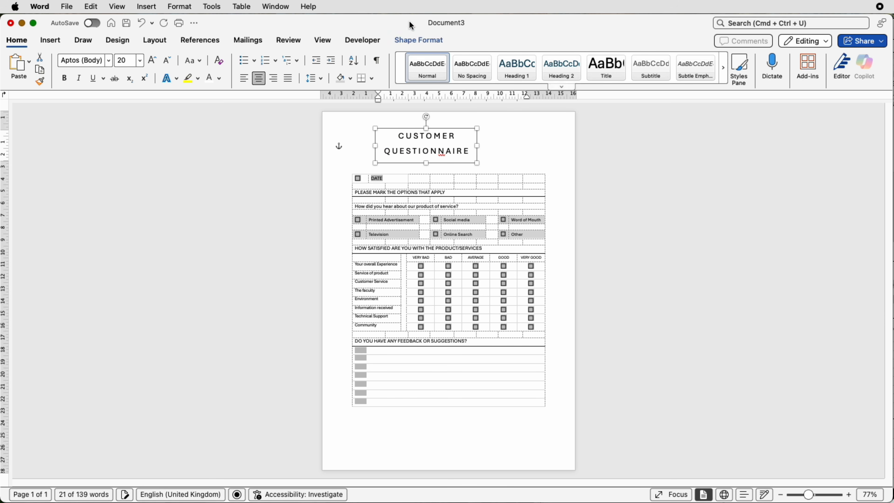
pyautogui.click(155, 40)
pyautogui.click(569, 69)
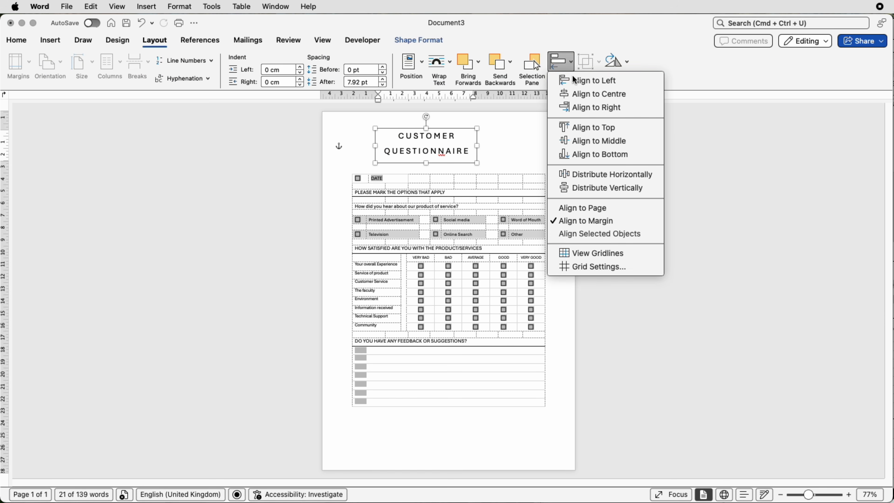
pyautogui.click(580, 98)
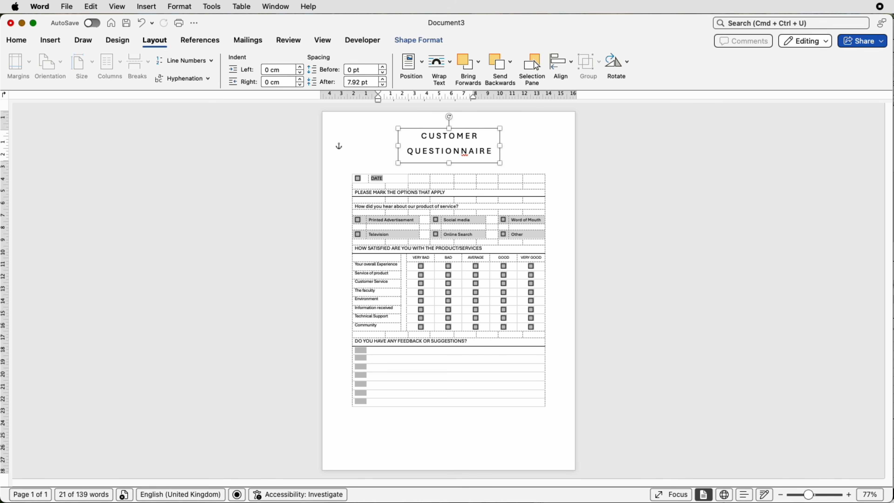
# - Nudge the title text box slightly down towards the table
pyautogui.click(474, 152)
pyautogui.click(474, 151)
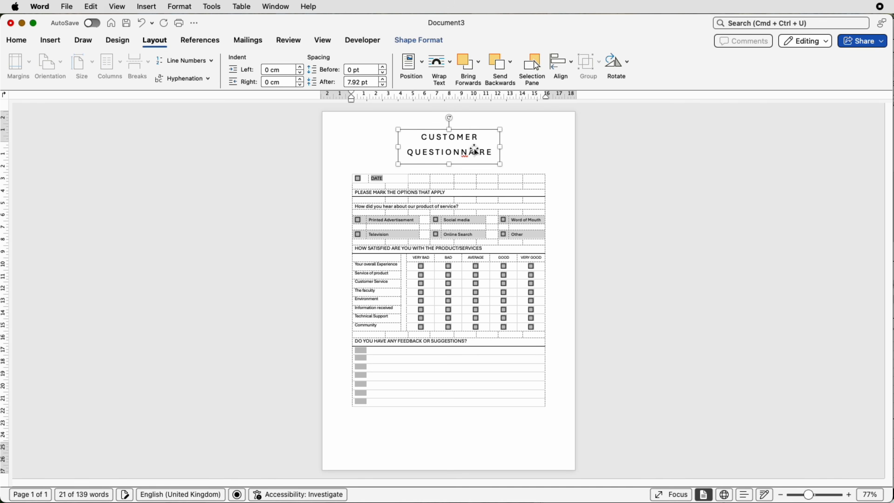
pyautogui.press('Down')
pyautogui.press('Down')
pyautogui.press('Down')
pyautogui.press('Down')
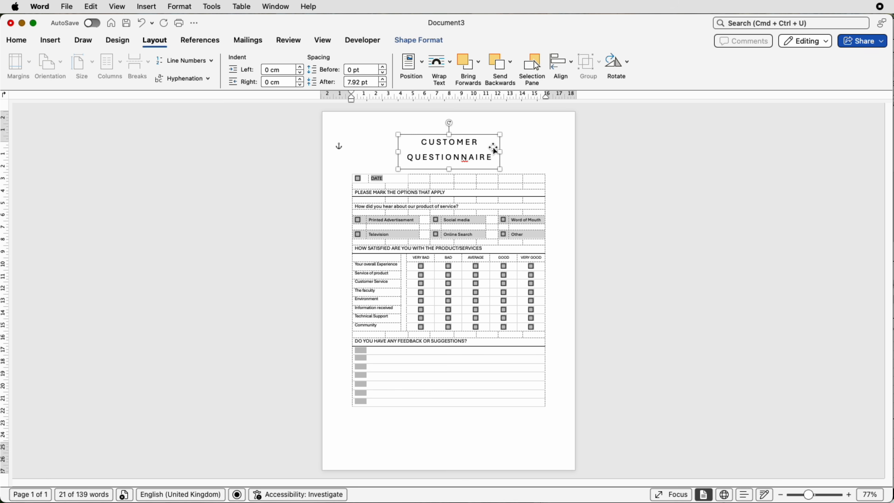
# - Duplicate the CUSTOMER QUESTIONNAIRE title text box into the blank area below the table
pyautogui.moveTo(460, 148); pyautogui.dragTo(444, 436)
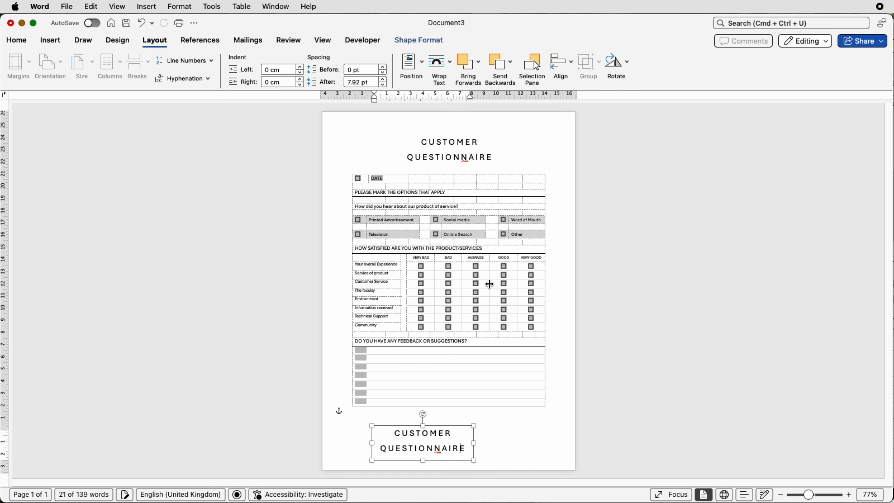
# - Draw a rectangle about 5.5 cm high and 21.43 cm wide across the full width of the page's upper edge
pyautogui.click(51, 41)
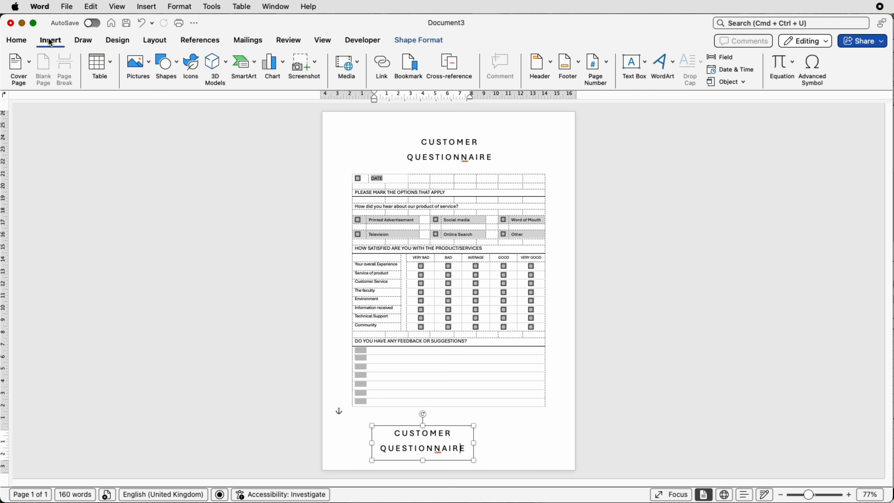
pyautogui.click(165, 74)
pyautogui.click(166, 198)
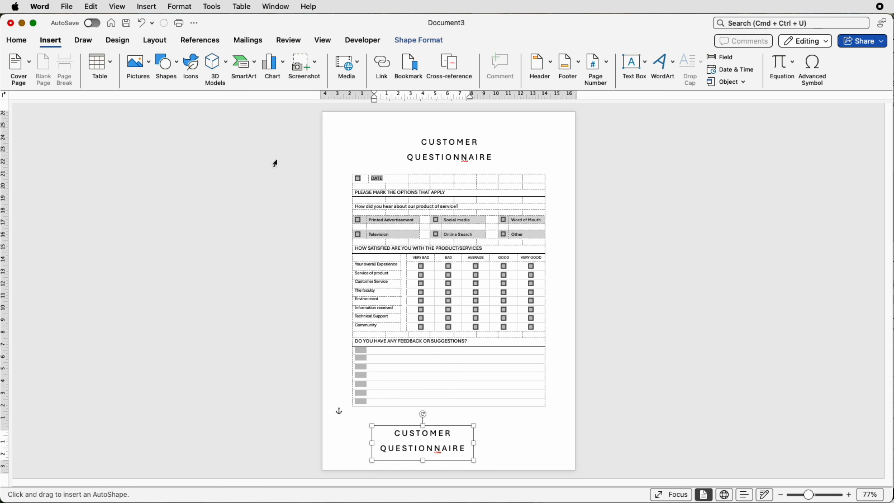
pyautogui.moveTo(327, 116)
pyautogui.mouseDown()
pyautogui.moveTo(371, 142)
pyautogui.moveTo(550, 155)
pyautogui.moveTo(581, 174)
pyautogui.moveTo(575, 181)
pyautogui.mouseUp()
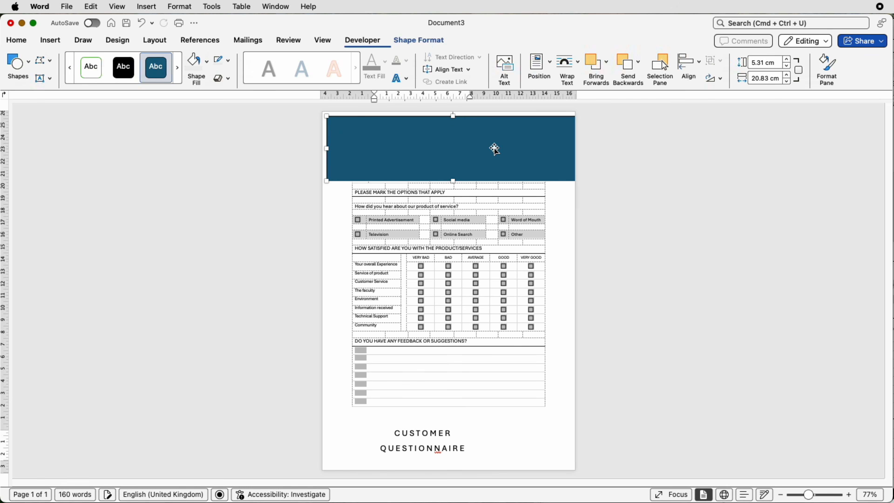
pyautogui.moveTo(454, 115); pyautogui.dragTo(452, 110)
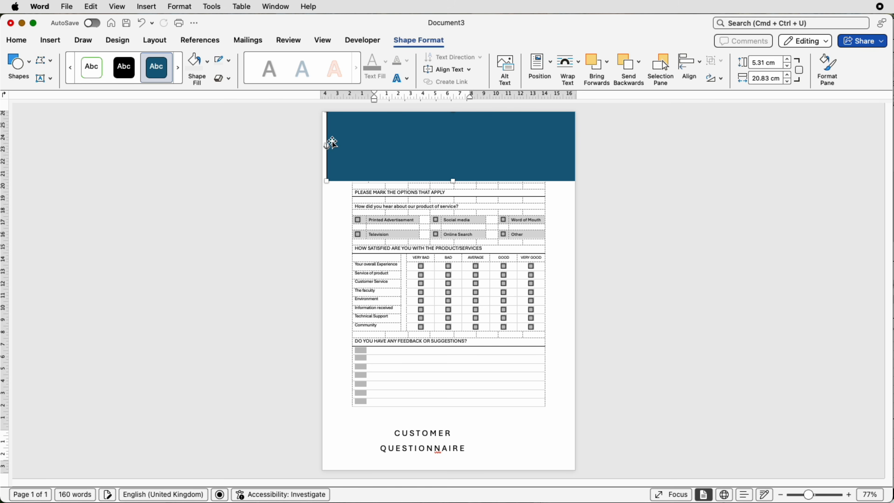
# - Remove the rectangle's outline and fill it with light grey
pyautogui.click(229, 60)
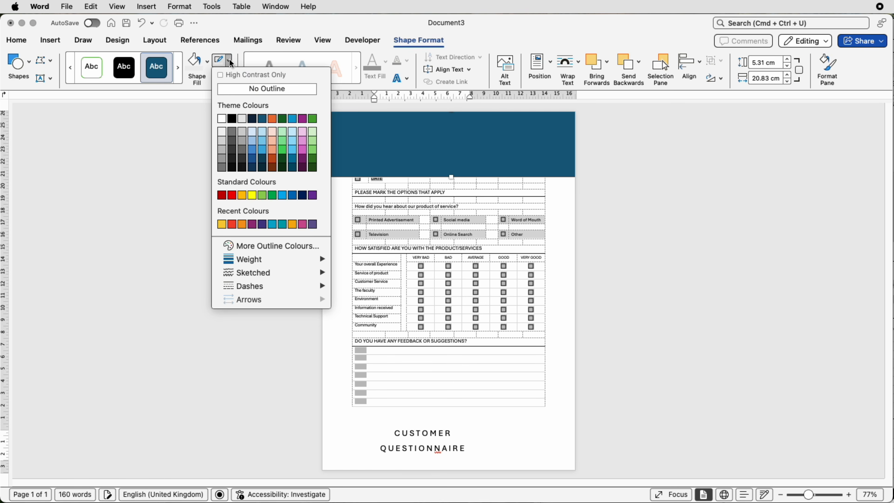
pyautogui.click(229, 89)
pyautogui.click(207, 61)
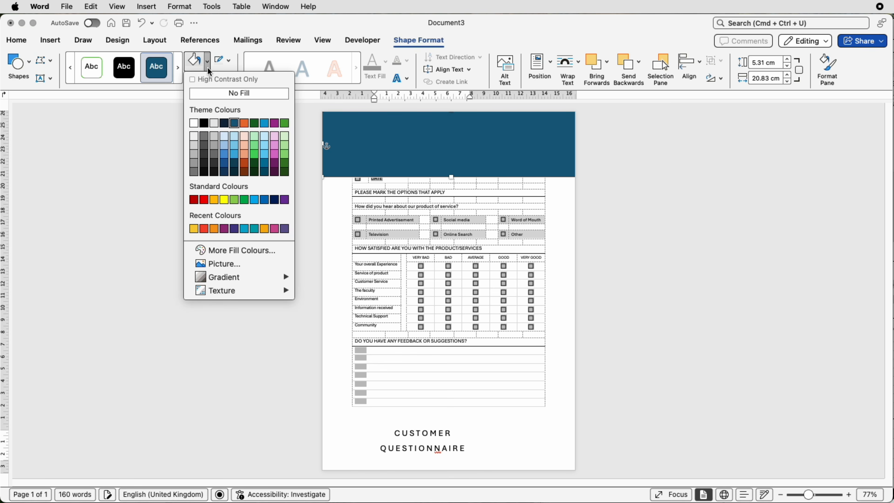
pyautogui.click(193, 146)
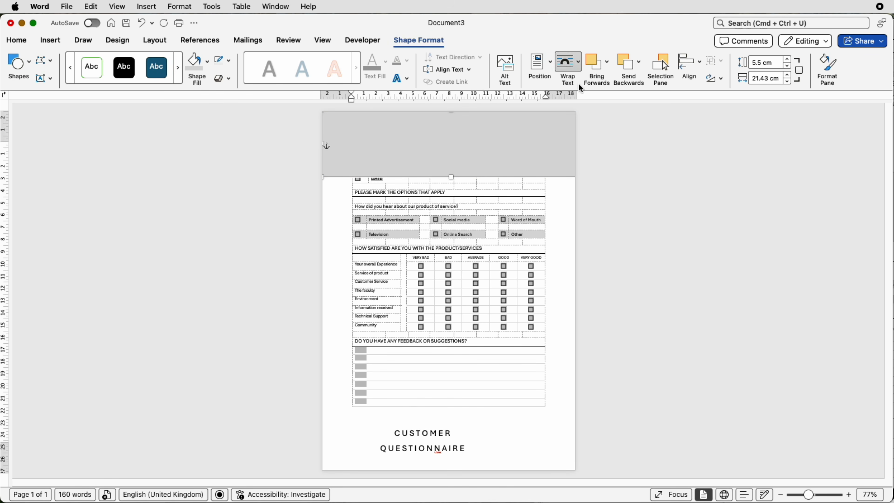
# - Send the grey rectangle behind the title text box and set its text wrapping to Behind Text
pyautogui.click(639, 62)
pyautogui.click(646, 94)
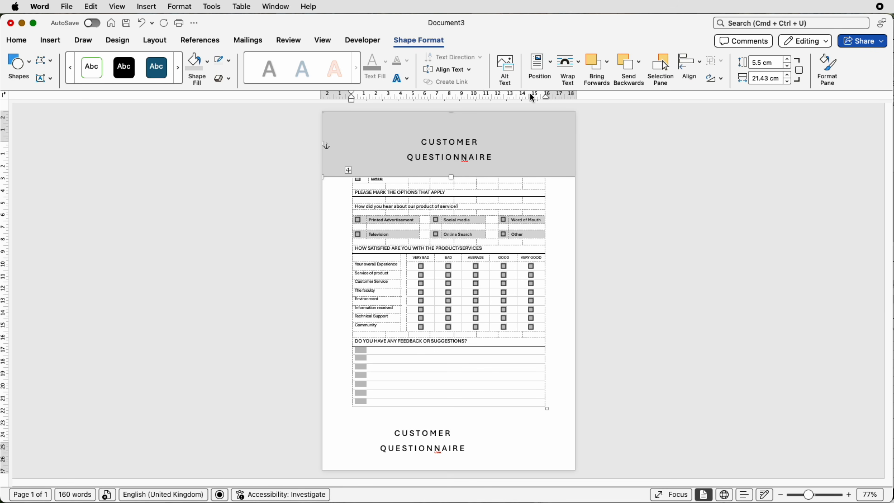
pyautogui.click(579, 70)
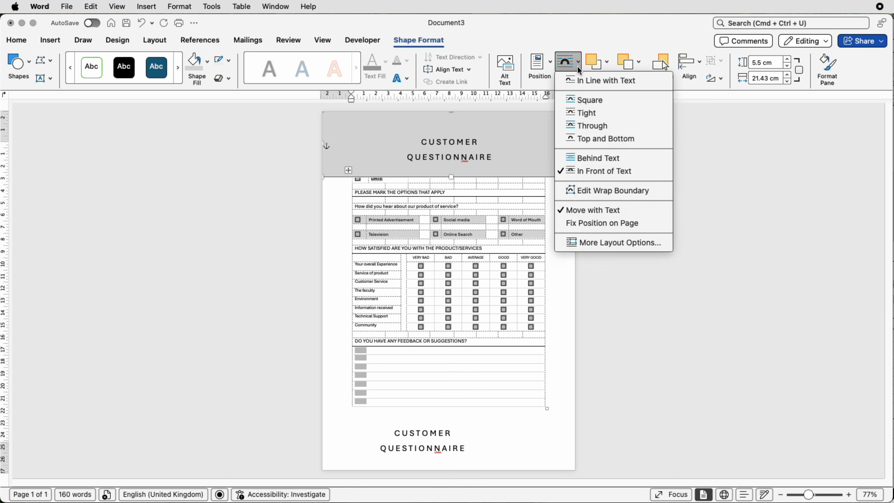
pyautogui.click(581, 159)
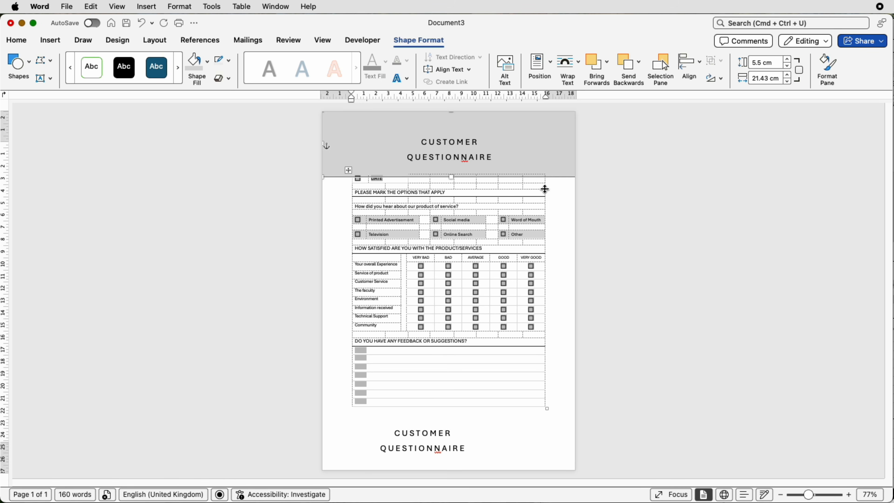
pyautogui.click(558, 193)
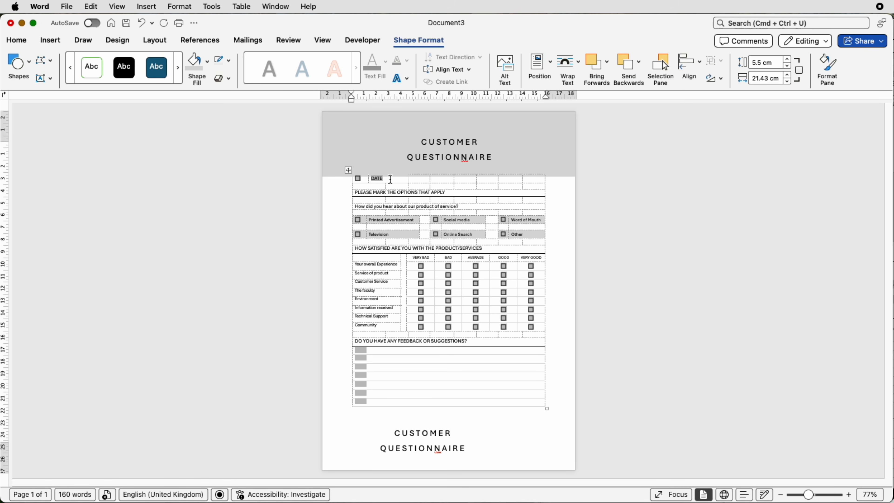
# - Shade the checkbox and DATE cells in the table's first row white
pyautogui.moveTo(391, 180); pyautogui.dragTo(367, 178)
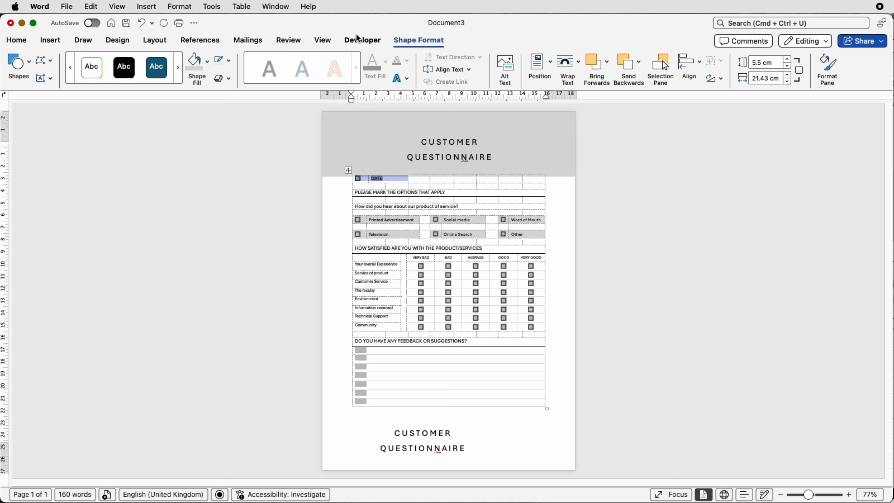
pyautogui.click(417, 41)
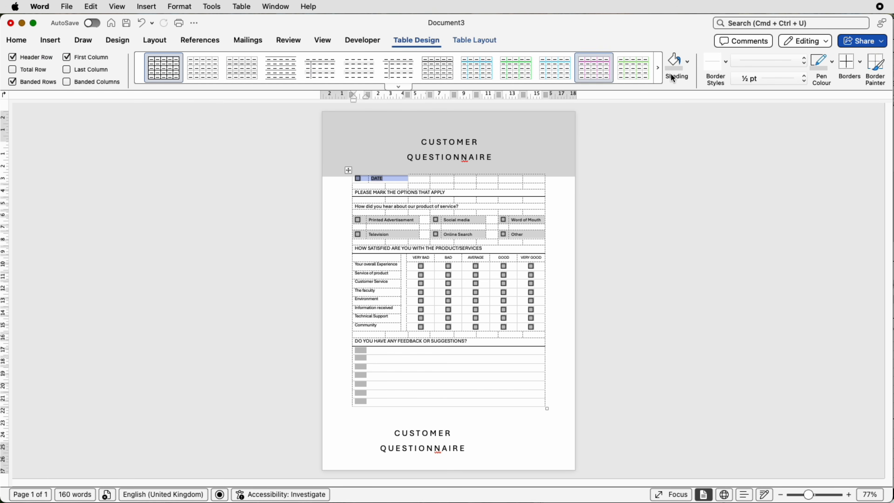
pyautogui.click(688, 71)
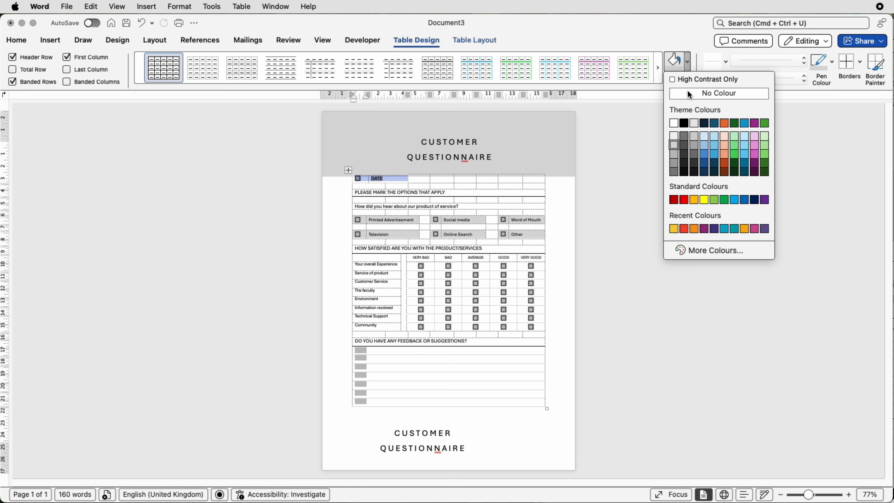
pyautogui.click(673, 124)
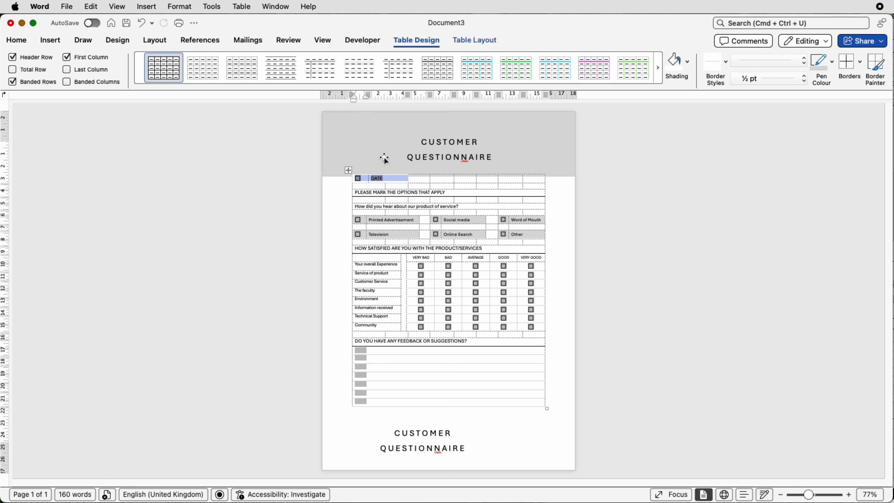
pyautogui.click(333, 201)
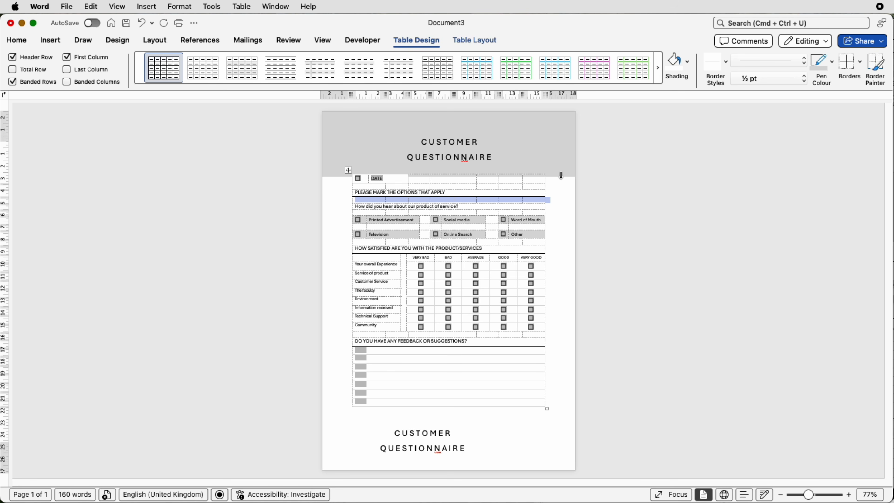
# - Replace the copied title's text with phone, e-mail and website lines, shrinking the box to about 2.31 by 4.39 cm at the table's left edge
pyautogui.click(414, 439)
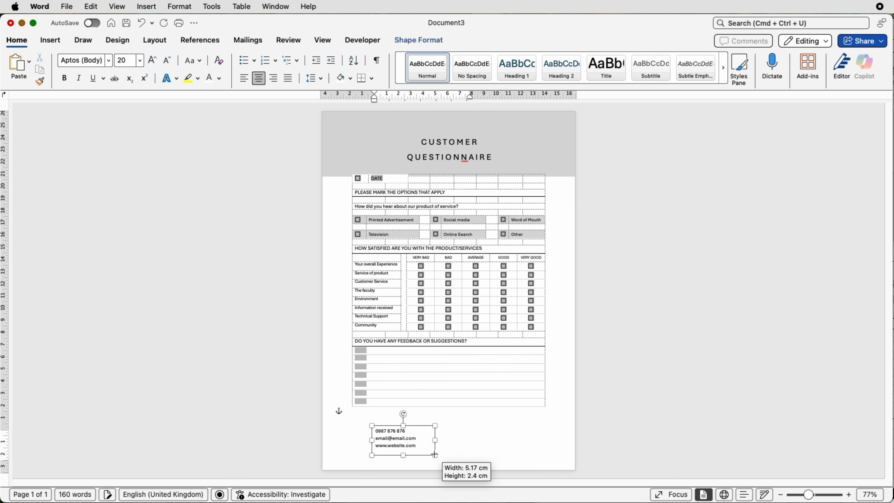
pyautogui.moveTo(444, 456); pyautogui.dragTo(402, 446)
pyautogui.moveTo(394, 445); pyautogui.dragTo(390, 446)
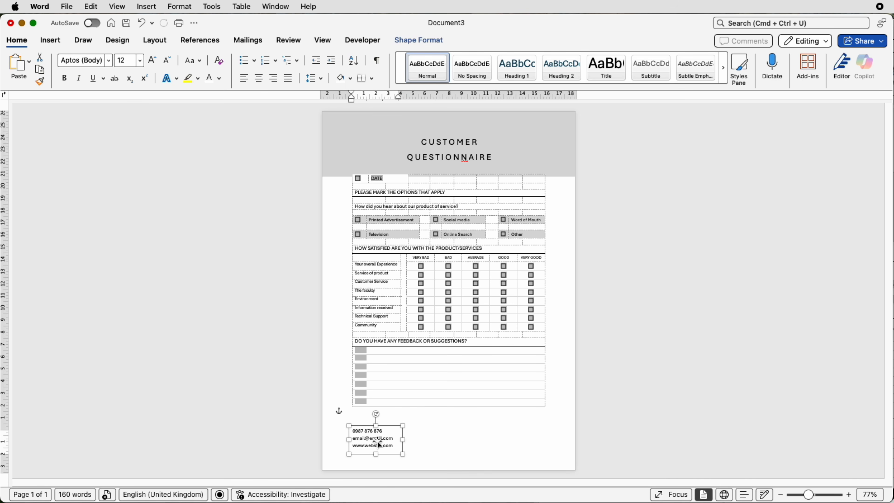
# - Duplicate the contact details text box to the middle of the footer area
pyautogui.moveTo(371, 441); pyautogui.dragTo(440, 444)
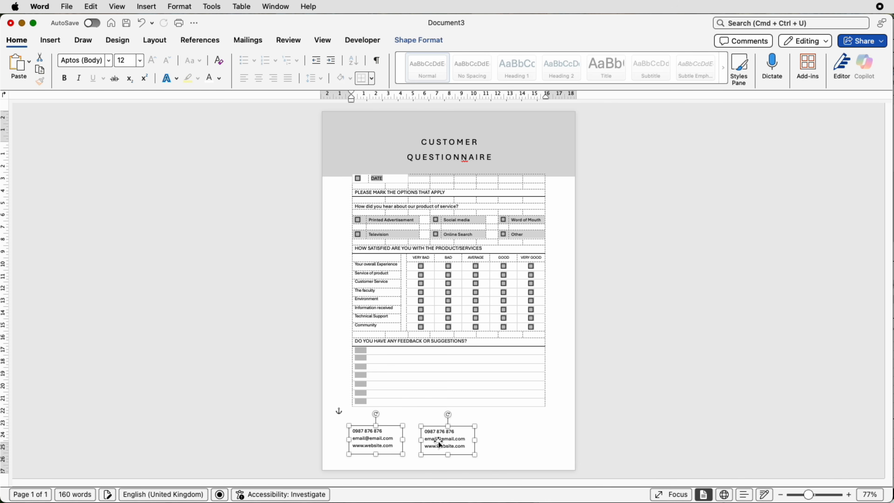
pyautogui.click(455, 444)
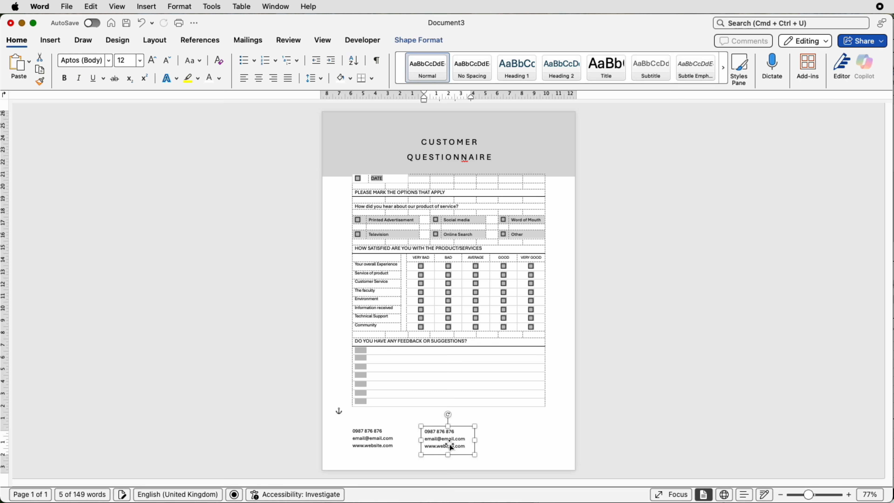
pyautogui.moveTo(451, 445); pyautogui.dragTo(517, 445)
pyautogui.press('Escape')
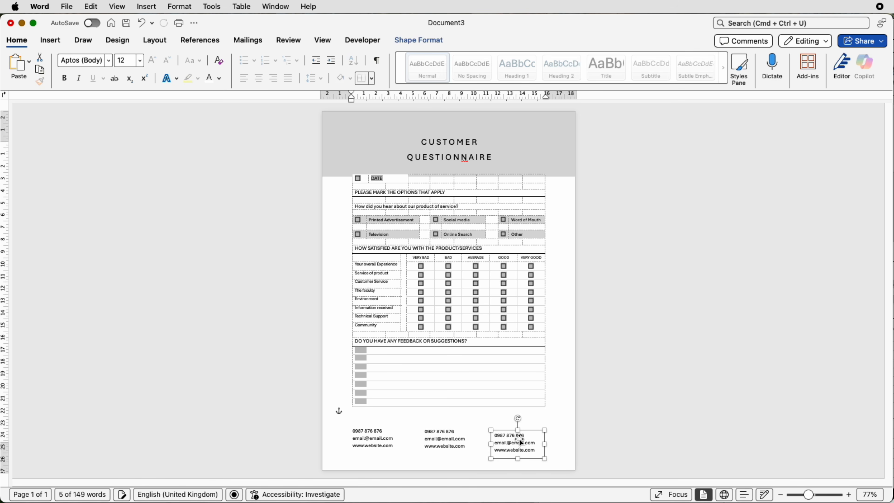
pyautogui.press('BackSpace')
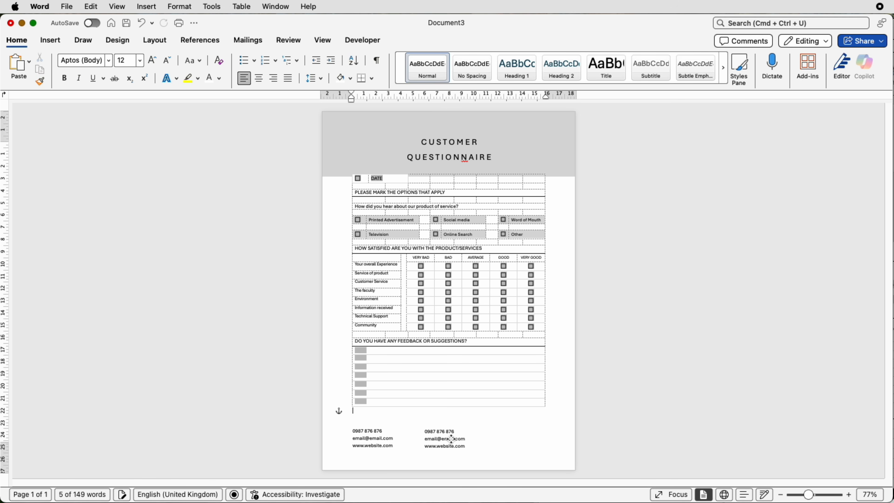
# - Replace the second contact box's text with the business address and align both footer text boxes to their vertical middle
pyautogui.press('super+v')
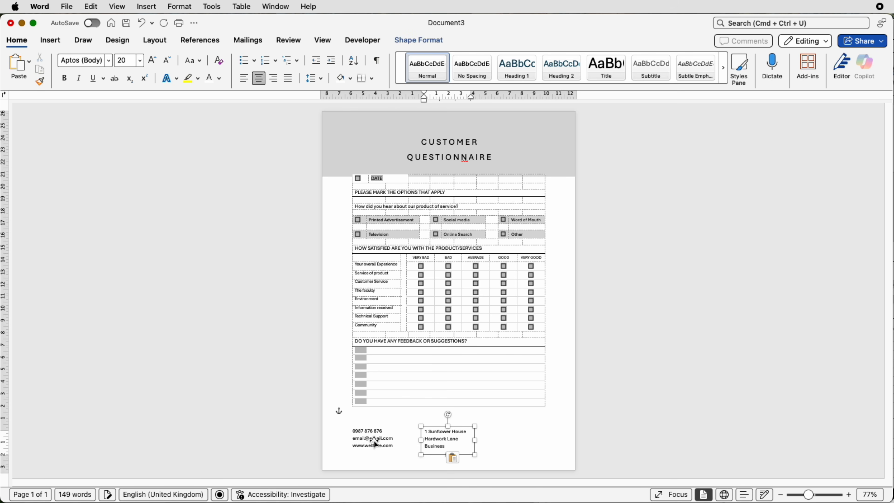
pyautogui.keyDown('shift'); pyautogui.click(374, 440); pyautogui.keyUp('shift')
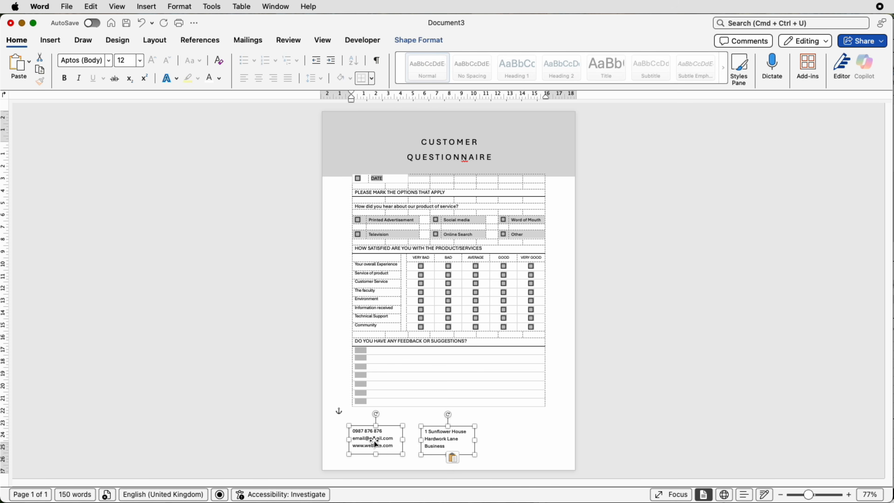
pyautogui.click(432, 49)
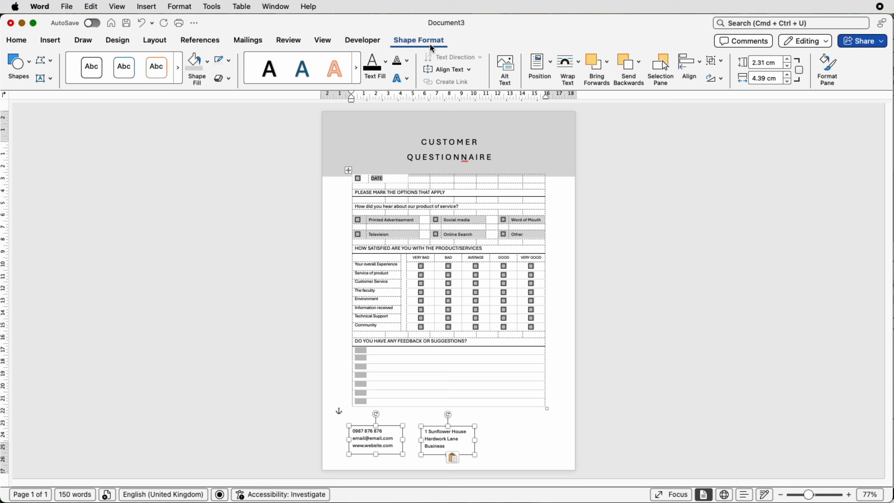
pyautogui.click(701, 63)
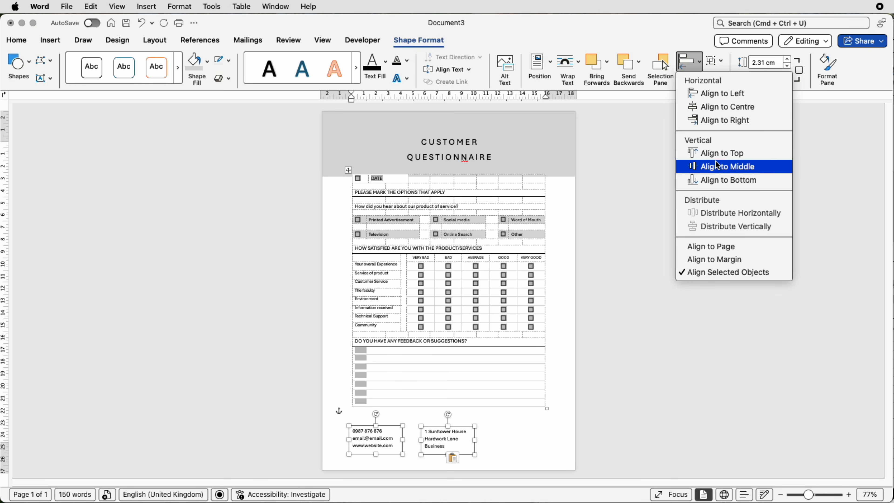
pyautogui.click(748, 166)
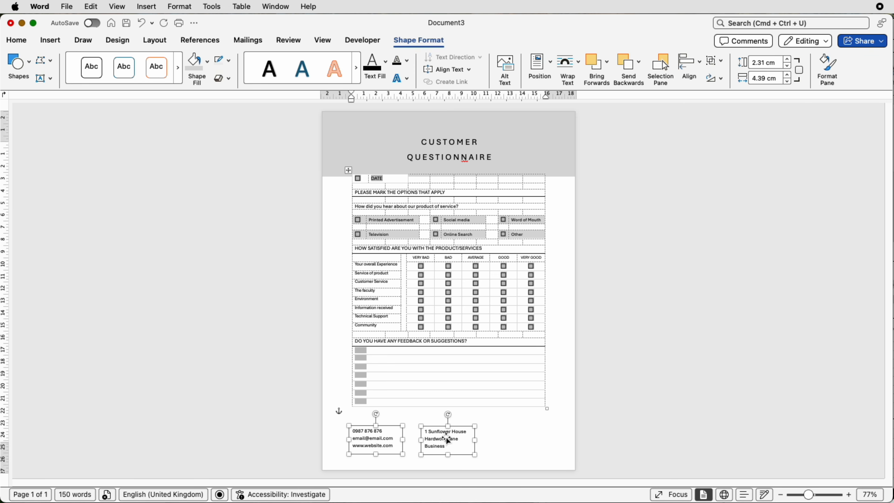
pyautogui.click(516, 440)
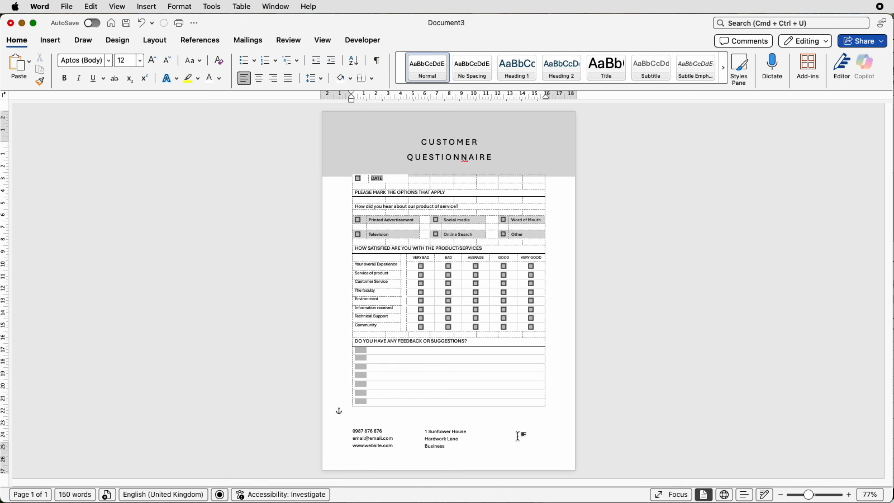
pyautogui.click(51, 41)
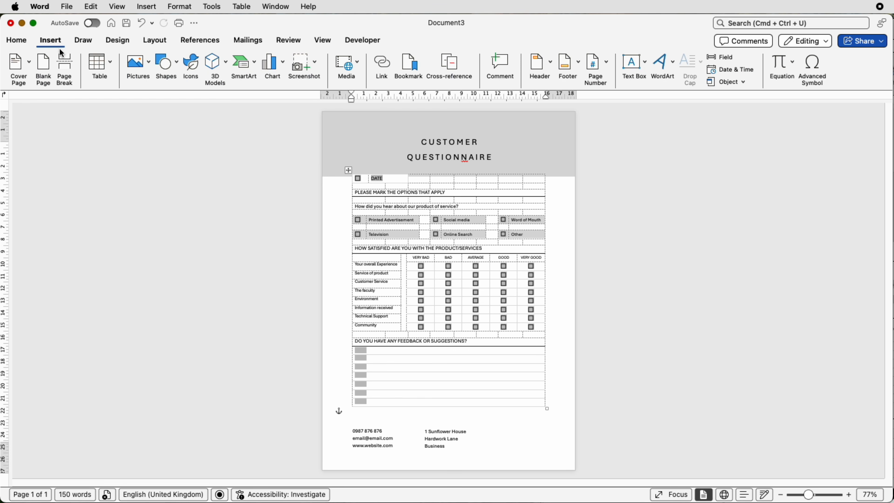
pyautogui.click(148, 70)
pyautogui.click(173, 94)
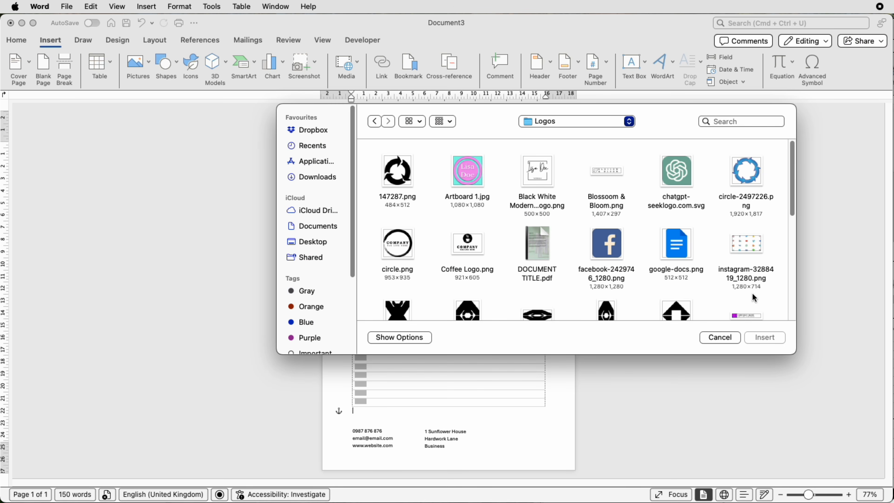
pyautogui.click(720, 337)
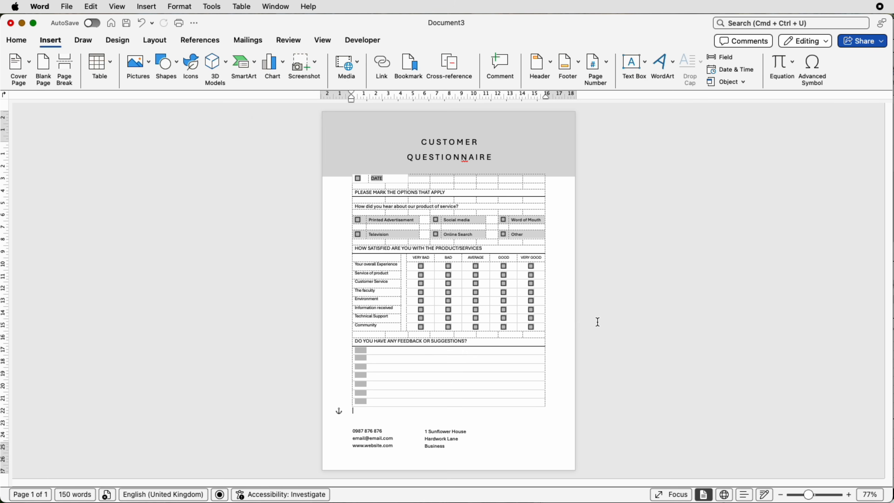
# - Paste the company logo, check that it is wrapped in front of text, and move it beside the address in the footer
pyautogui.press('super+v')
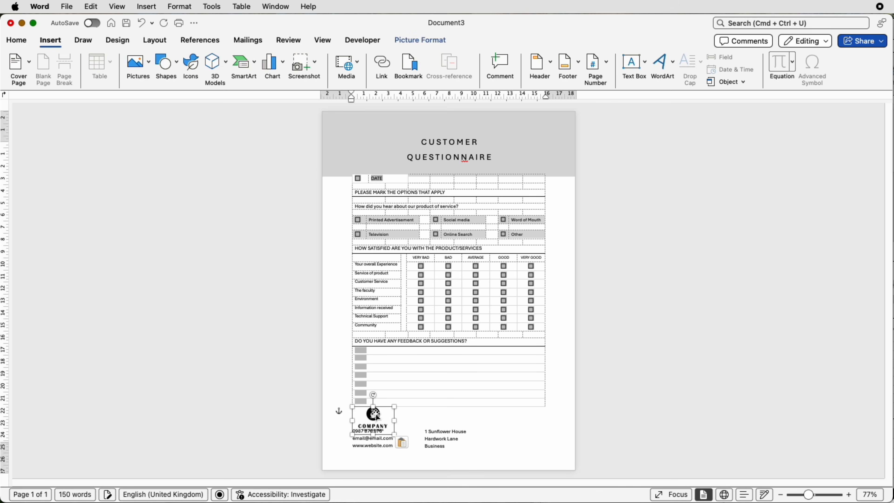
pyautogui.click(442, 40)
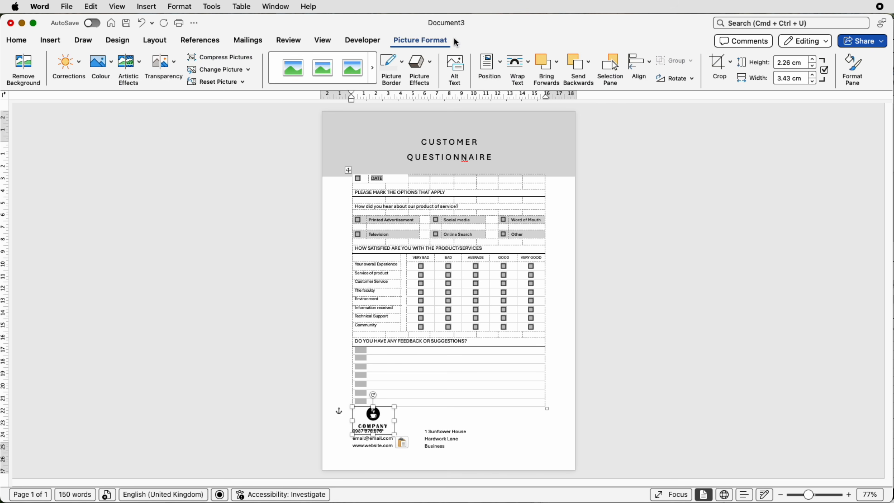
pyautogui.click(523, 67)
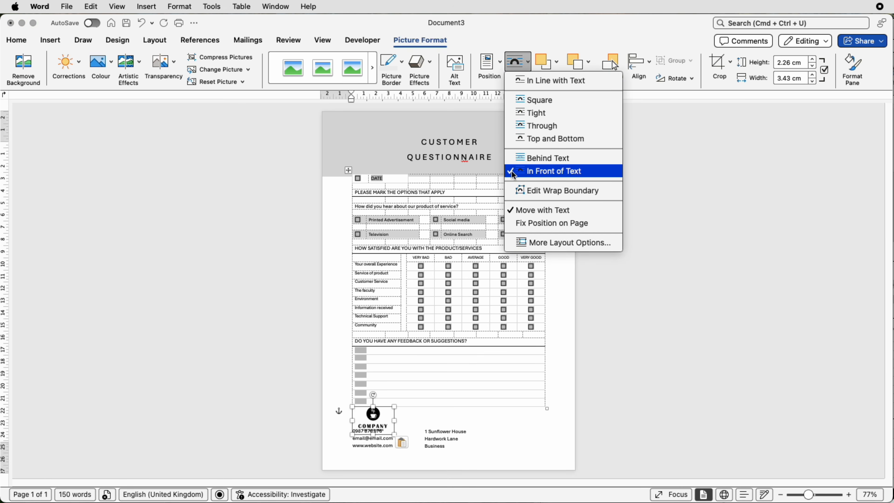
pyautogui.moveTo(387, 427); pyautogui.dragTo(536, 428)
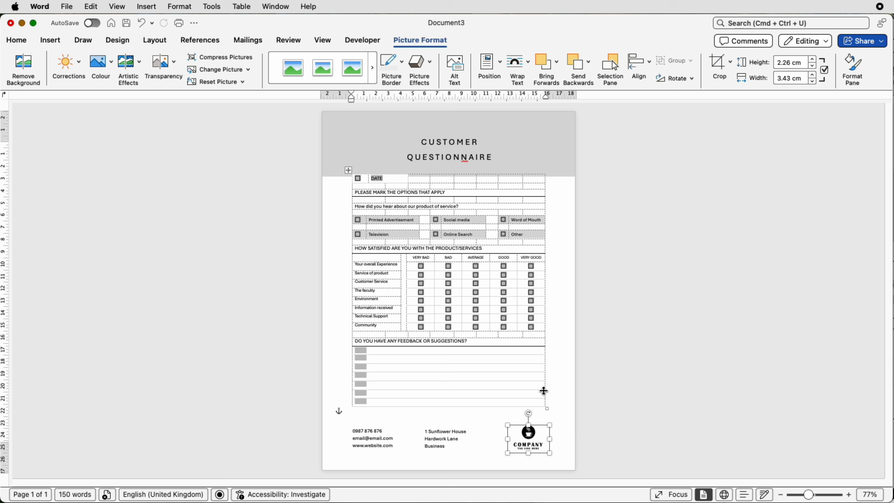
pyautogui.click(528, 433)
# - Hide the gridlines of the questionnaire table
pyautogui.click(460, 248)
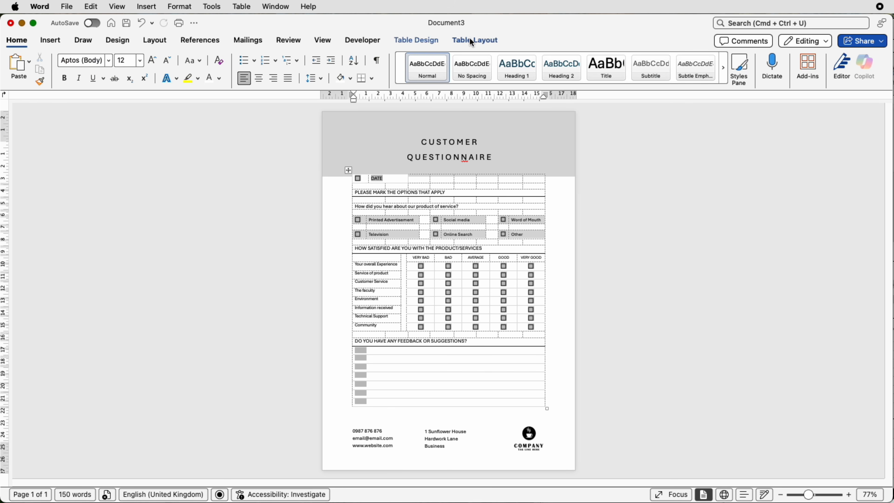
pyautogui.click(458, 43)
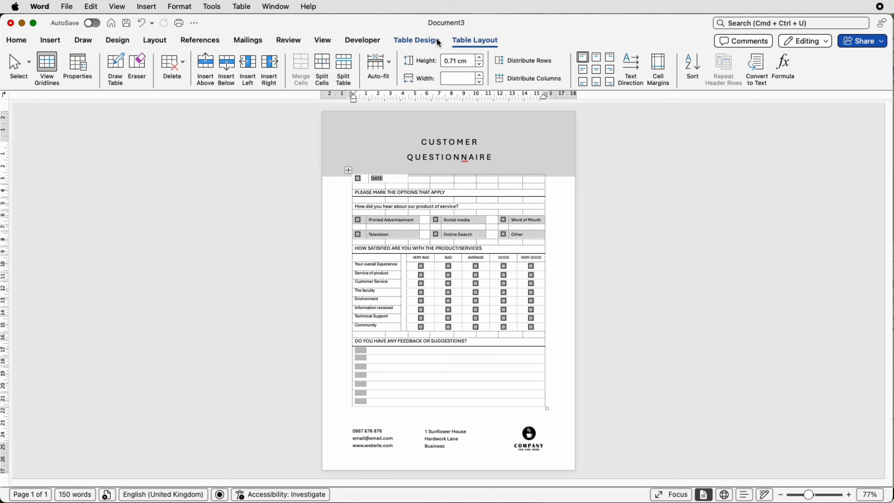
pyautogui.click(426, 40)
pyautogui.click(861, 71)
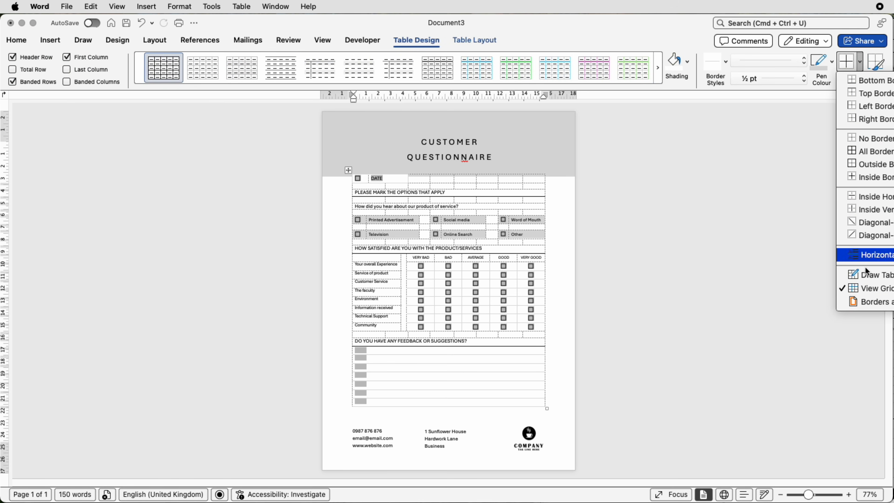
pyautogui.click(817, 283)
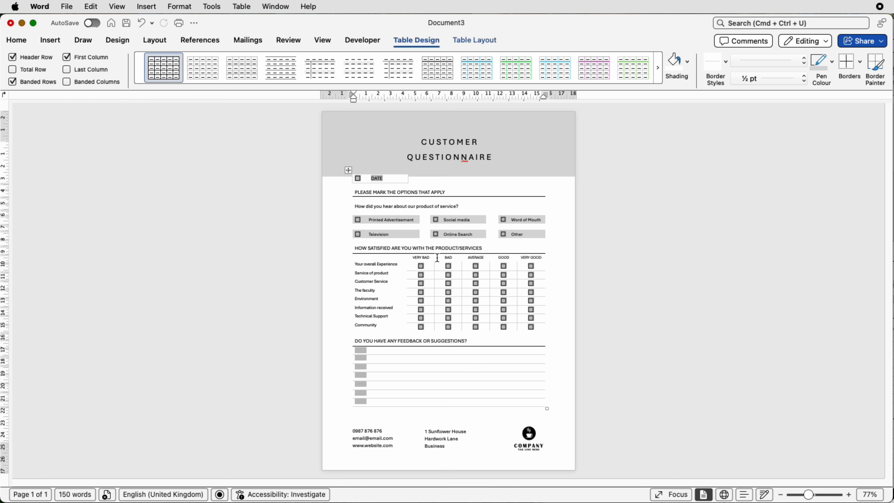
# - Turn off the form field shading and protect the form so that only its fields can be filled in
pyautogui.click(364, 41)
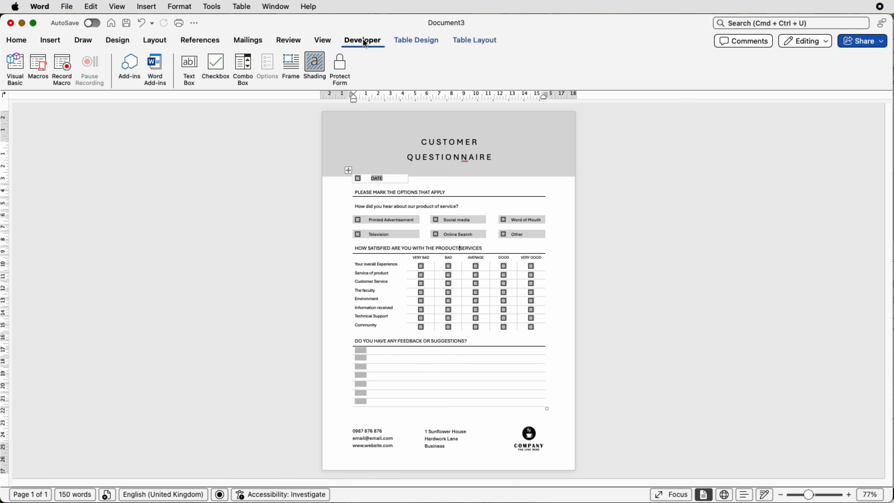
pyautogui.click(313, 67)
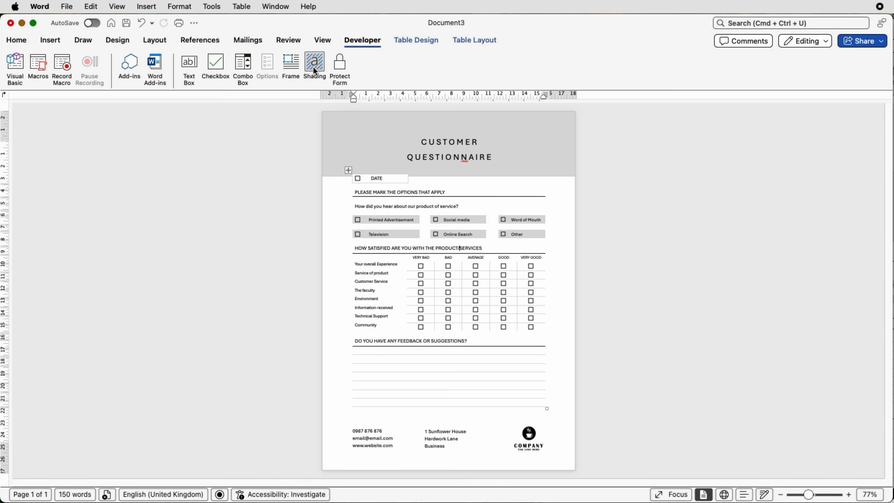
pyautogui.click(339, 69)
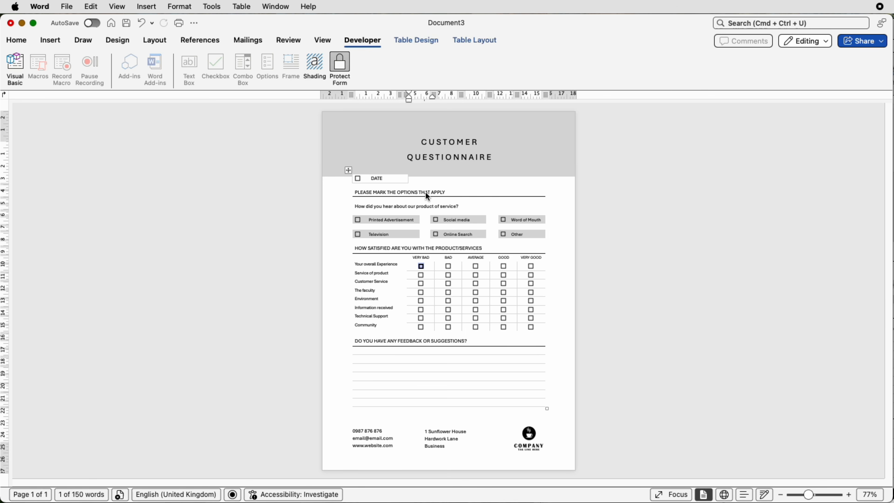
# - Test the protected form by ticking and clearing the DATE, Printed Advertisement and Online Search checkboxes
pyautogui.click(359, 179)
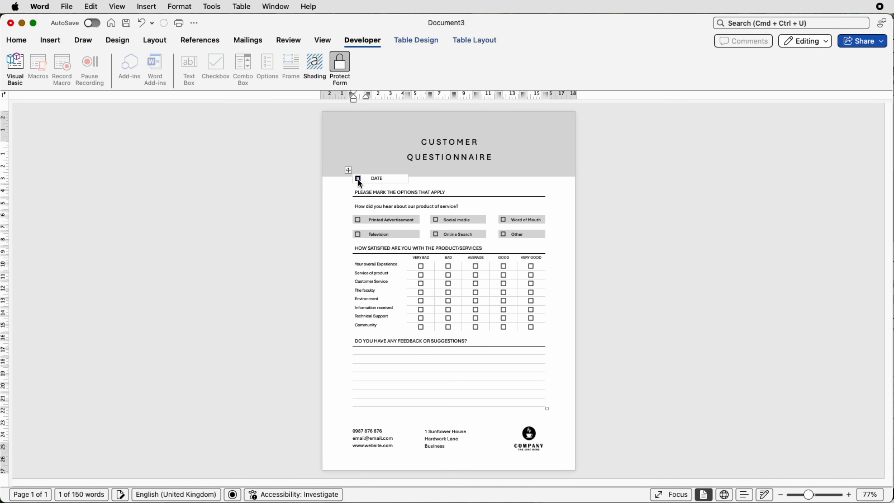
pyautogui.scroll(9, 368, 200)
pyautogui.click(251, 272)
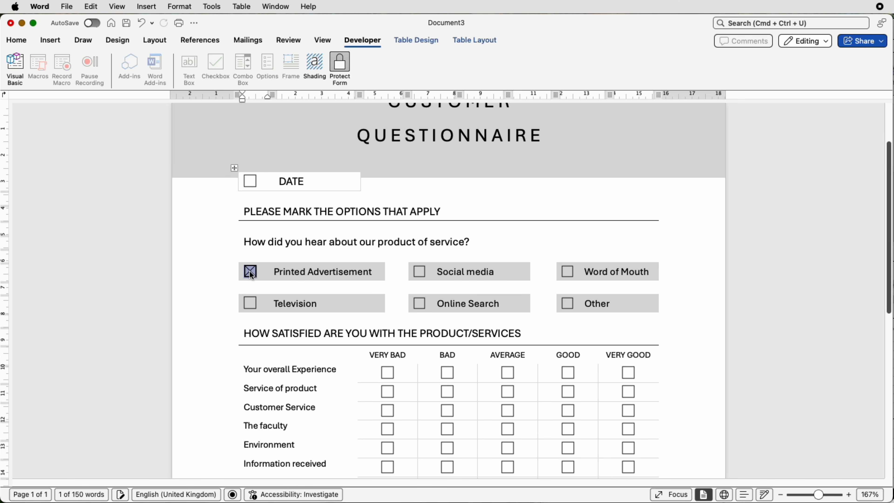
pyautogui.click(420, 305)
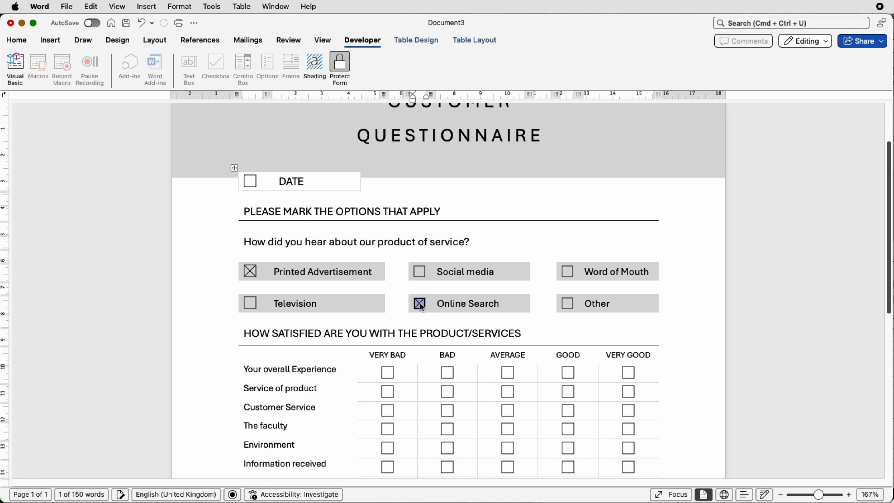
pyautogui.click(250, 273)
pyautogui.press('Down')
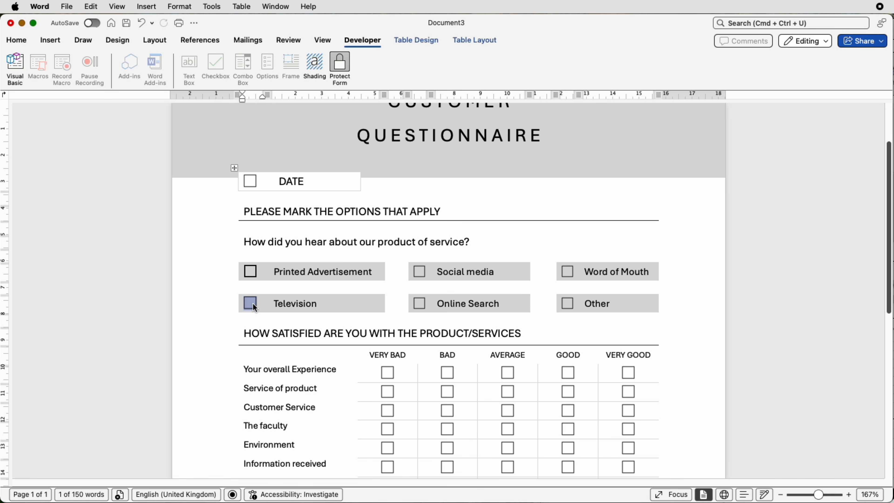
pyautogui.click(257, 368)
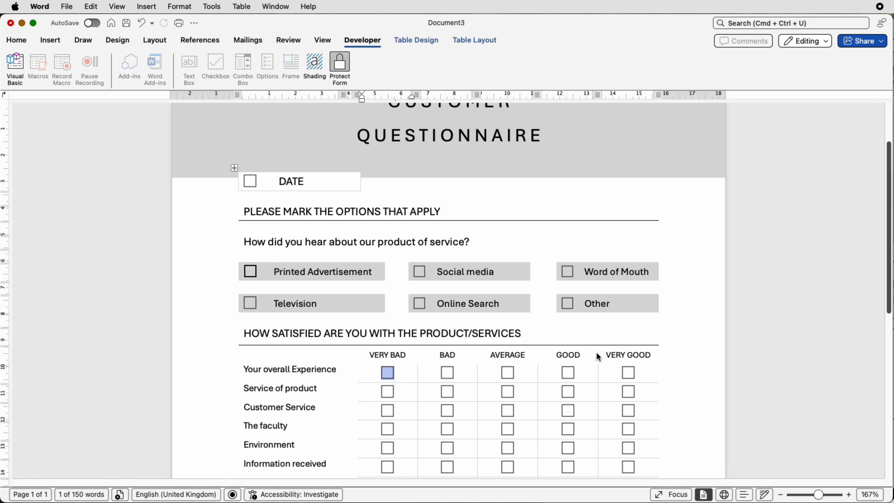
pyautogui.scroll(-10, 661, 356)
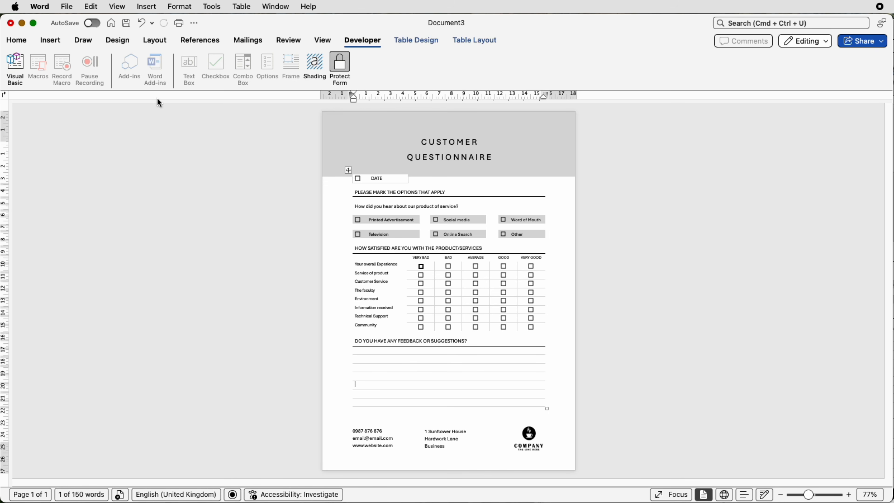
pyautogui.click(68, 7)
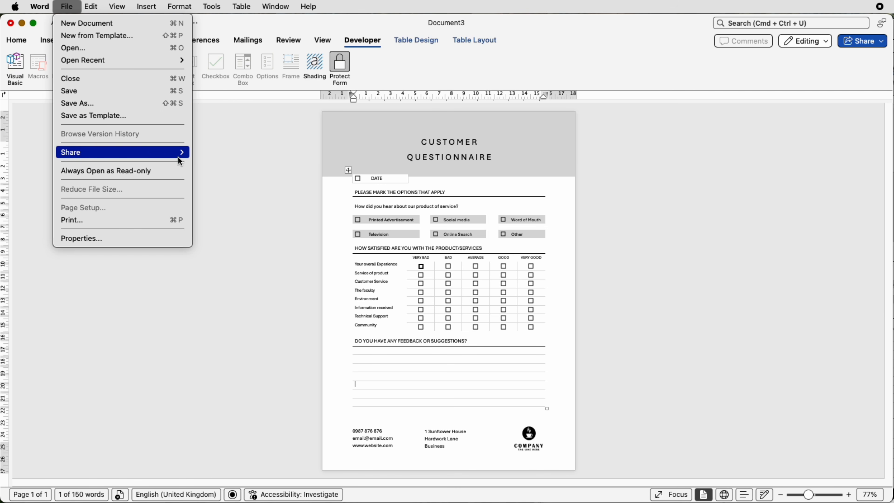
pyautogui.click(244, 165)
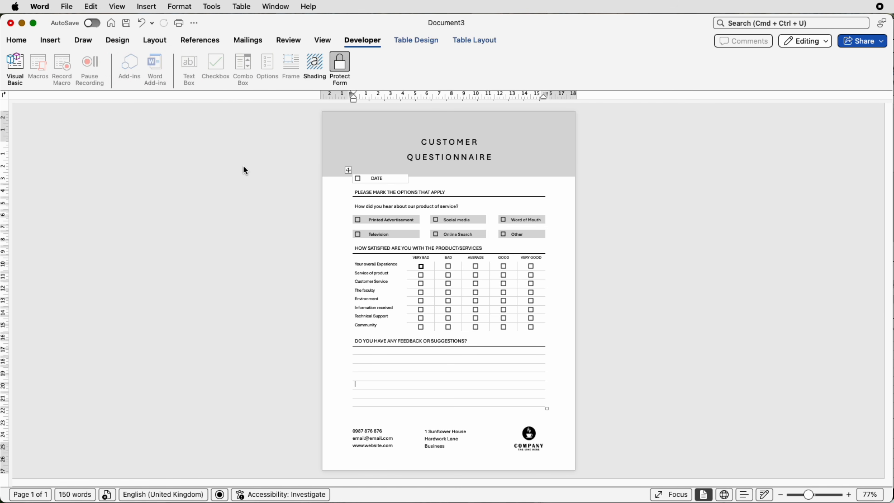